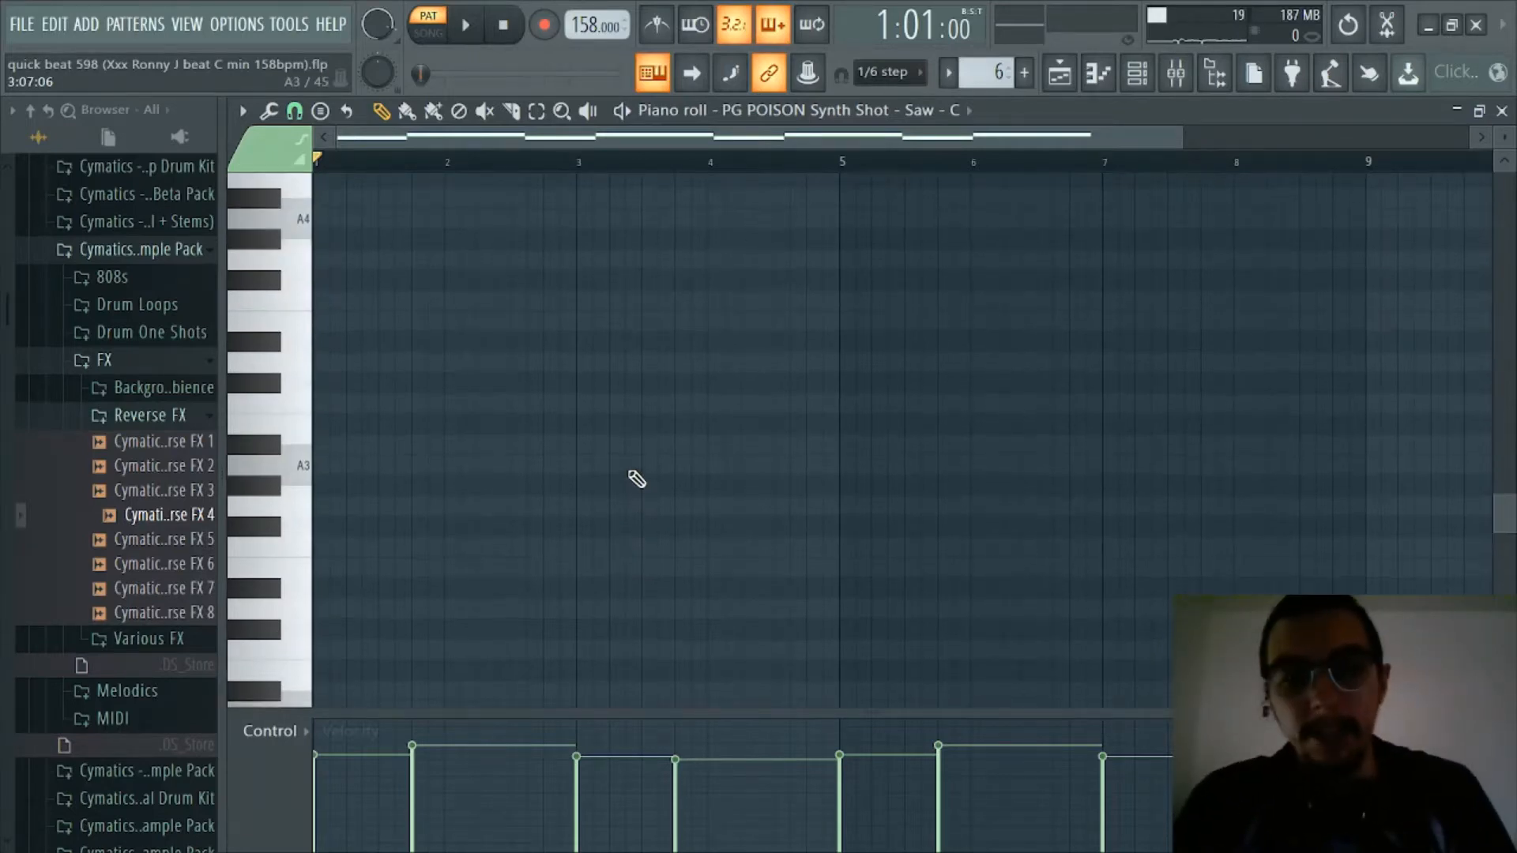
Set the root note of the piano roll's scale highlighting to C, keeping the Other Phrygian scale
{"action": "scroll", "coordinate": [637, 480], "scroll_direction": "up", "scroll_amount": 8}
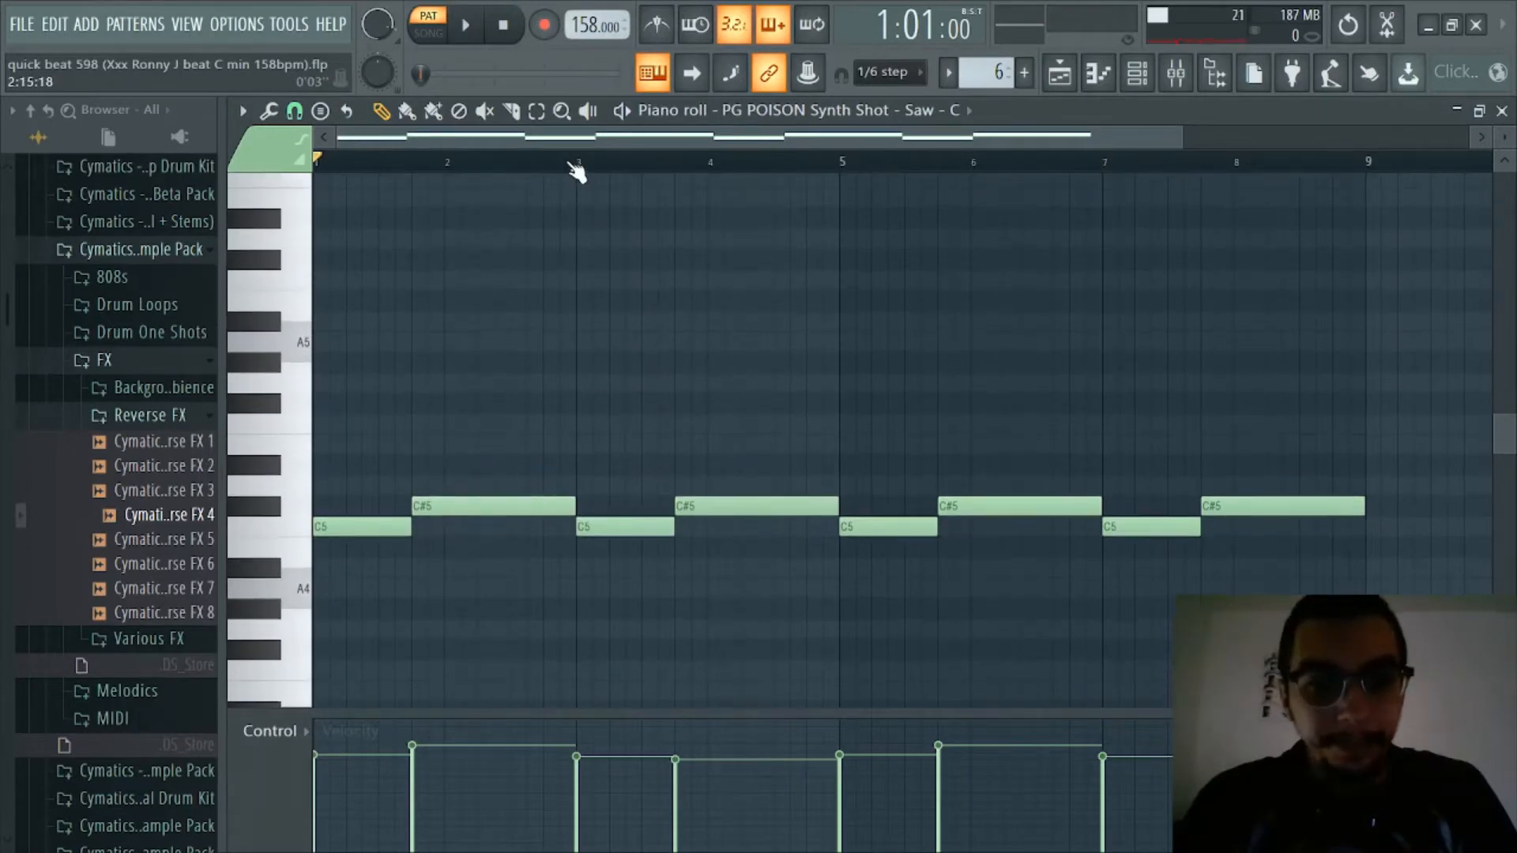
{"action": "scroll", "coordinate": [571, 131], "scroll_direction": "up", "scroll_amount": 3}
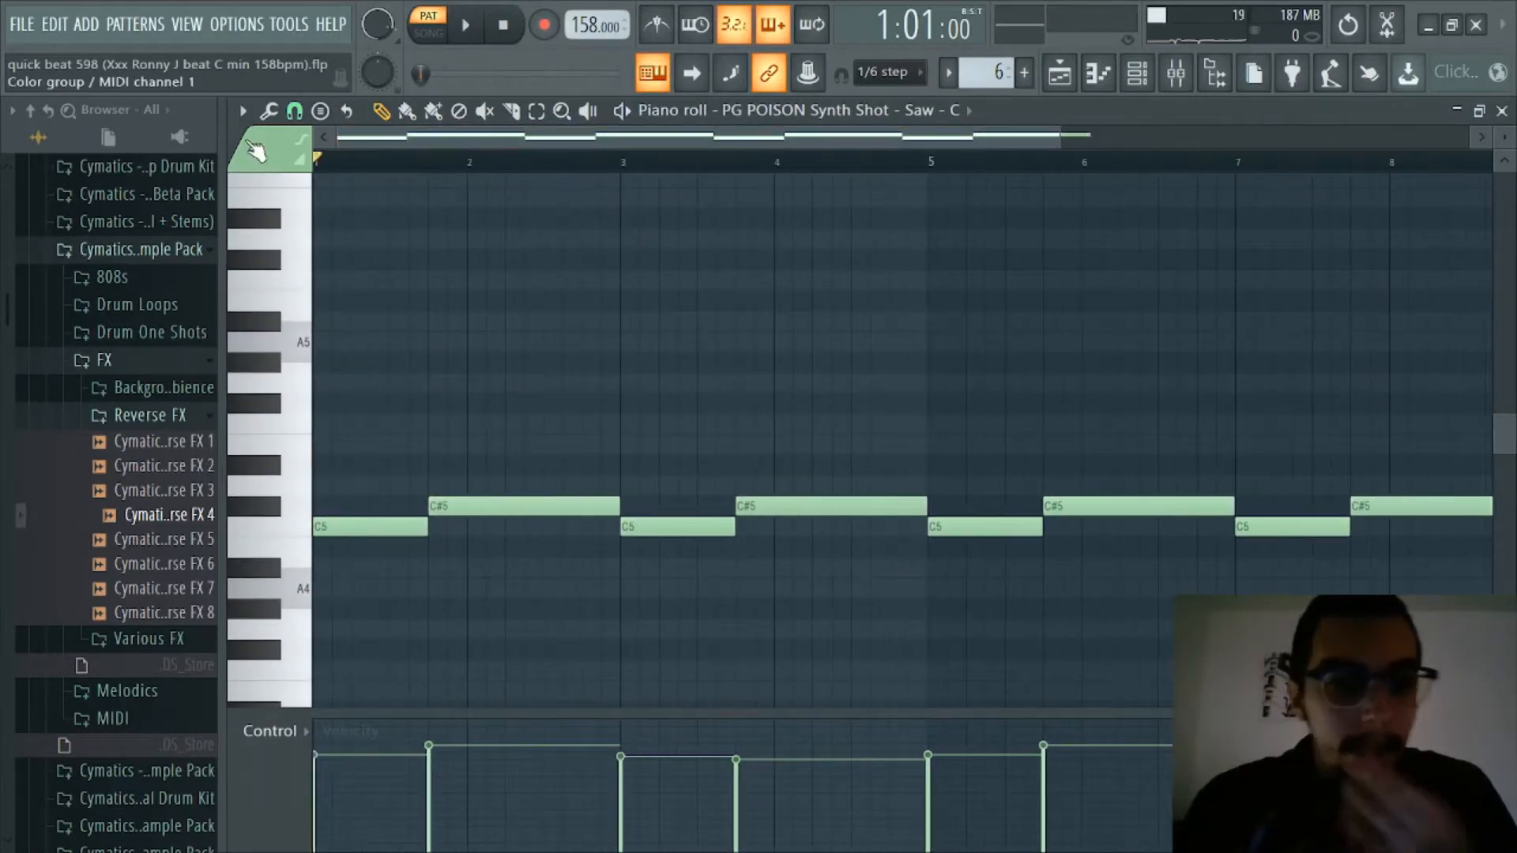
{"action": "left_click", "coordinate": [243, 110]}
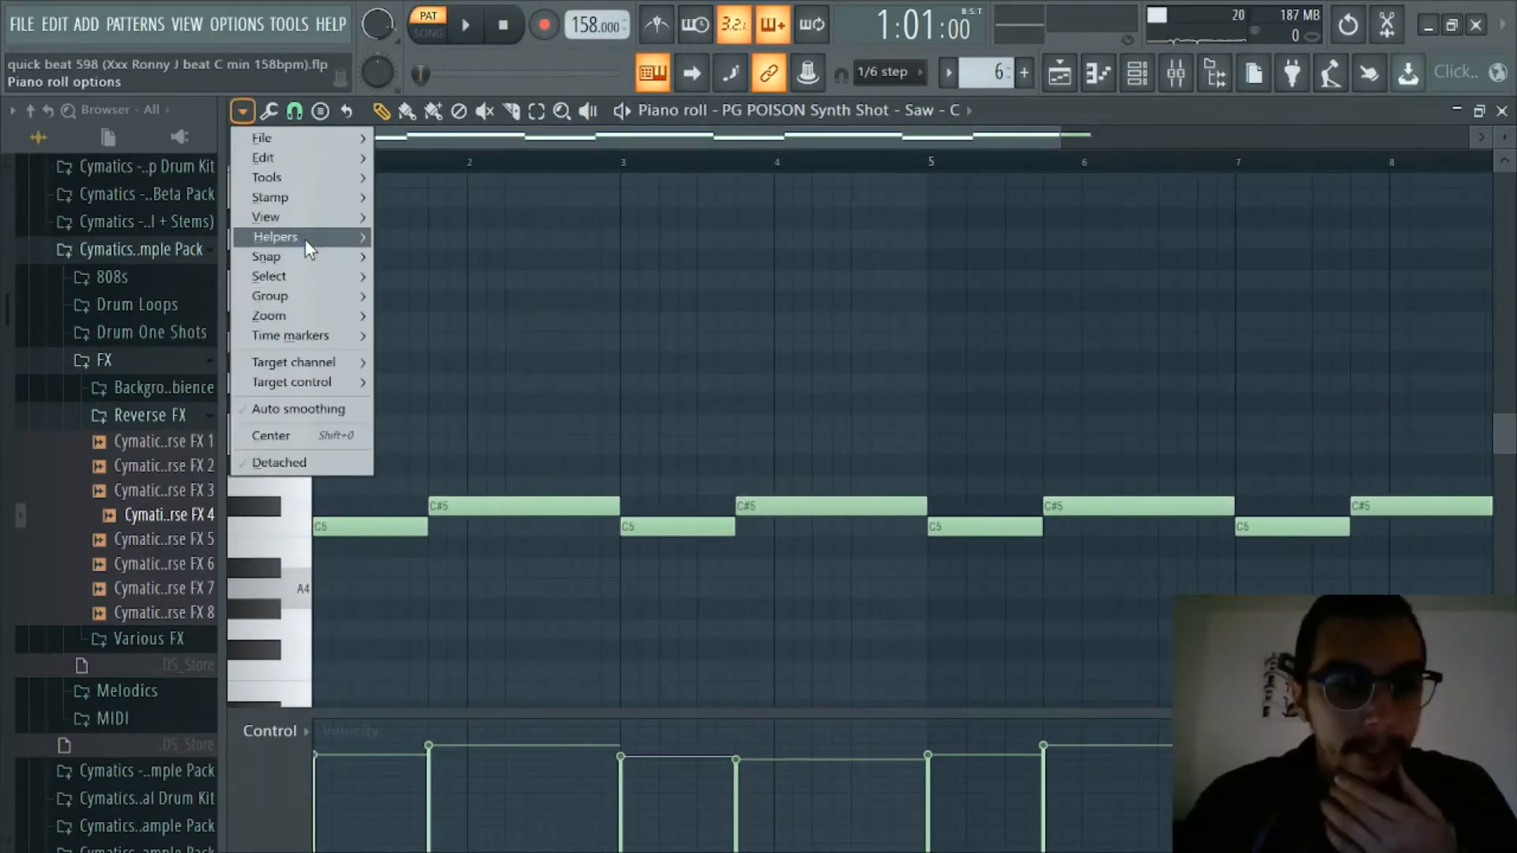
{"action": "mouse_move", "coordinate": [305, 239]}
{"action": "mouse_move", "coordinate": [462, 263]}
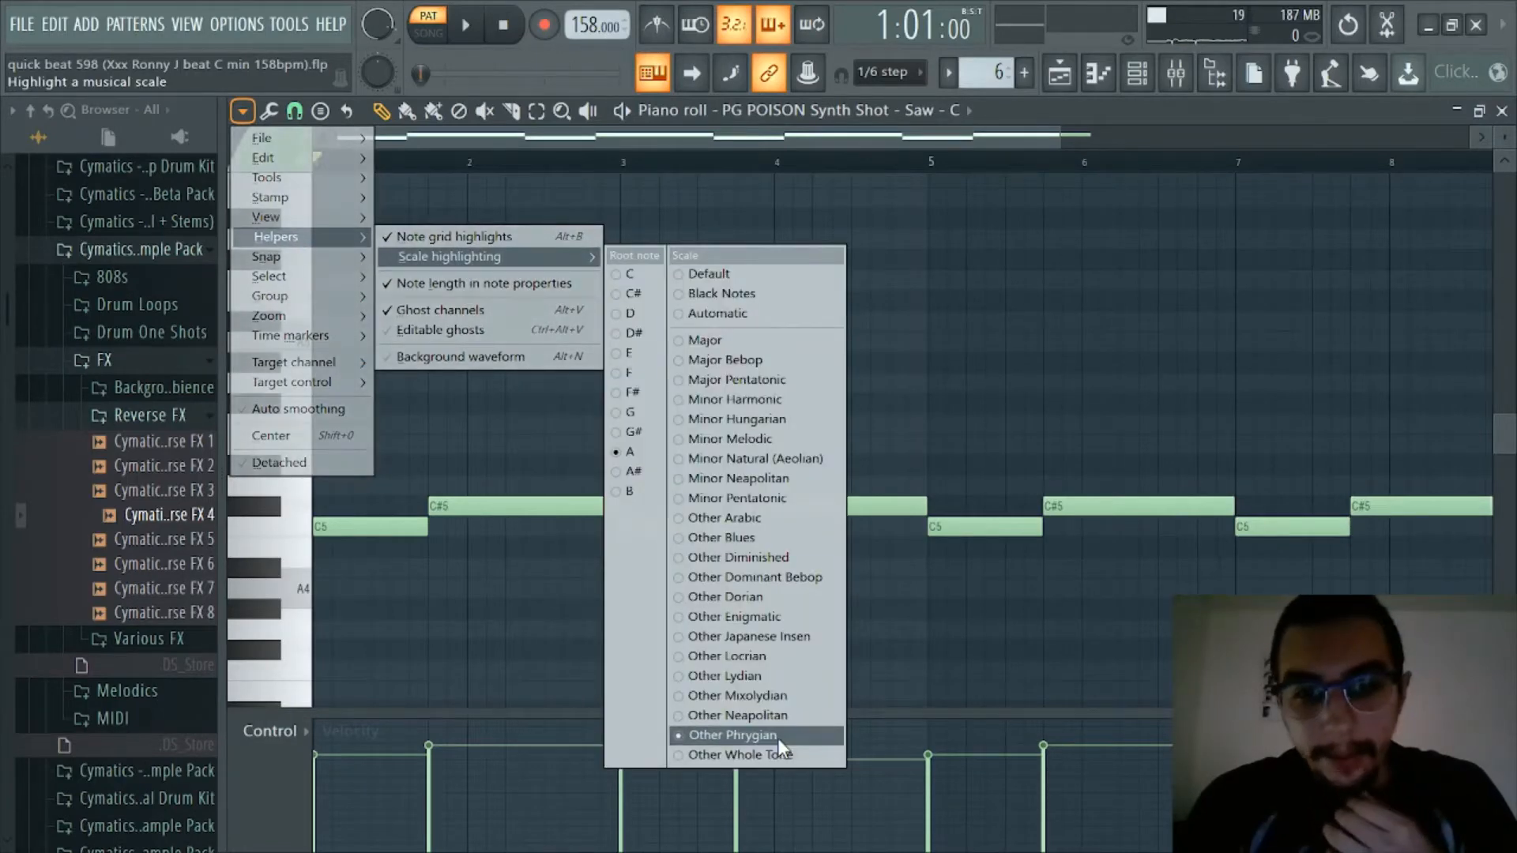
{"action": "left_click", "coordinate": [632, 273]}
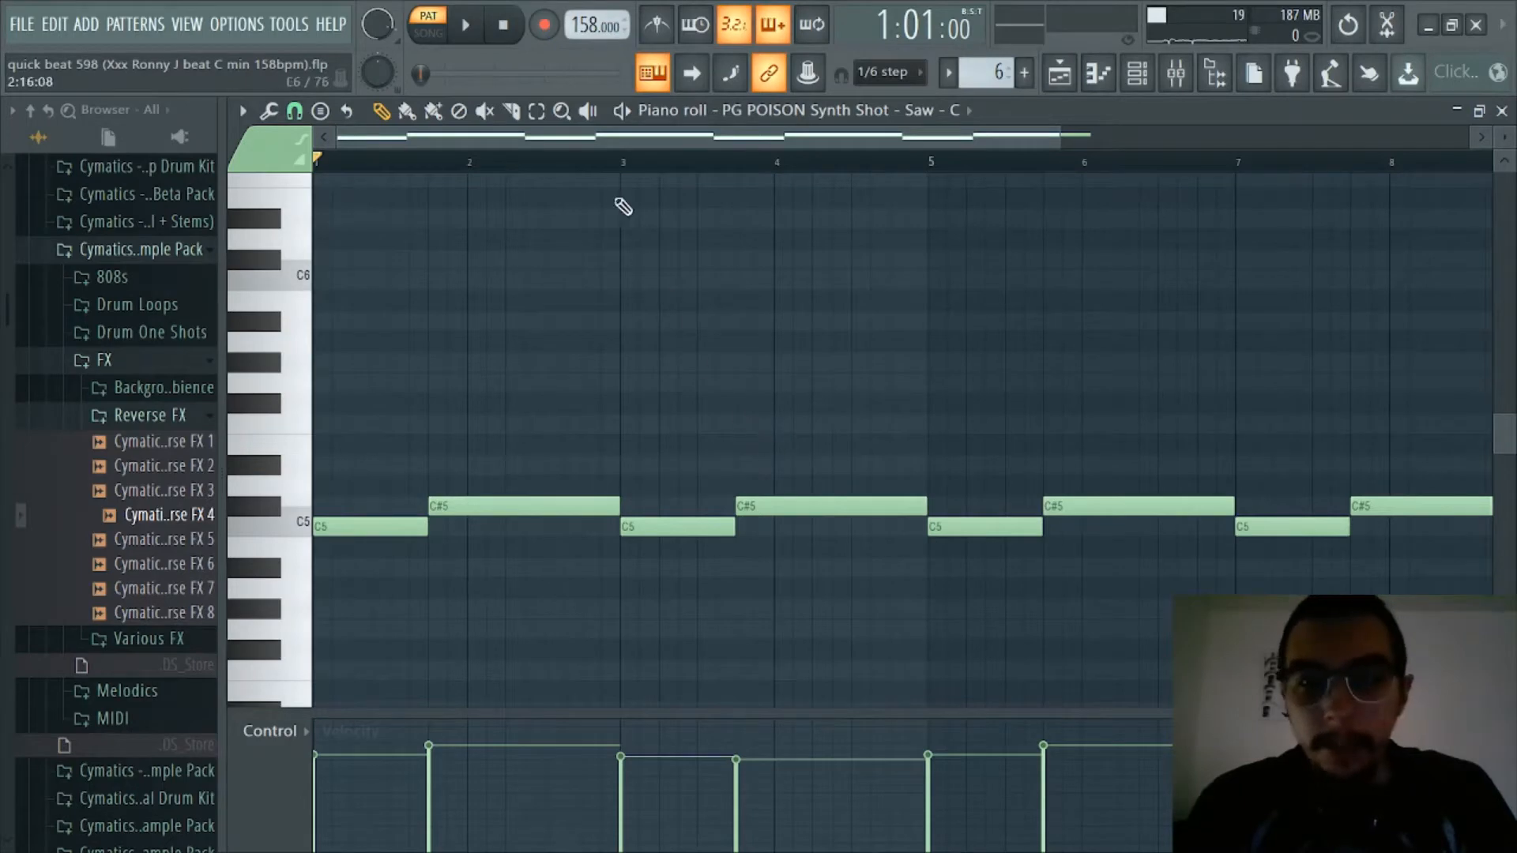
Inspect the sampler settings and waveform of the PG POISON Synth Shot - Saw channel, and close its window
{"action": "scroll", "coordinate": [602, 167], "scroll_direction": "down", "scroll_amount": 3}
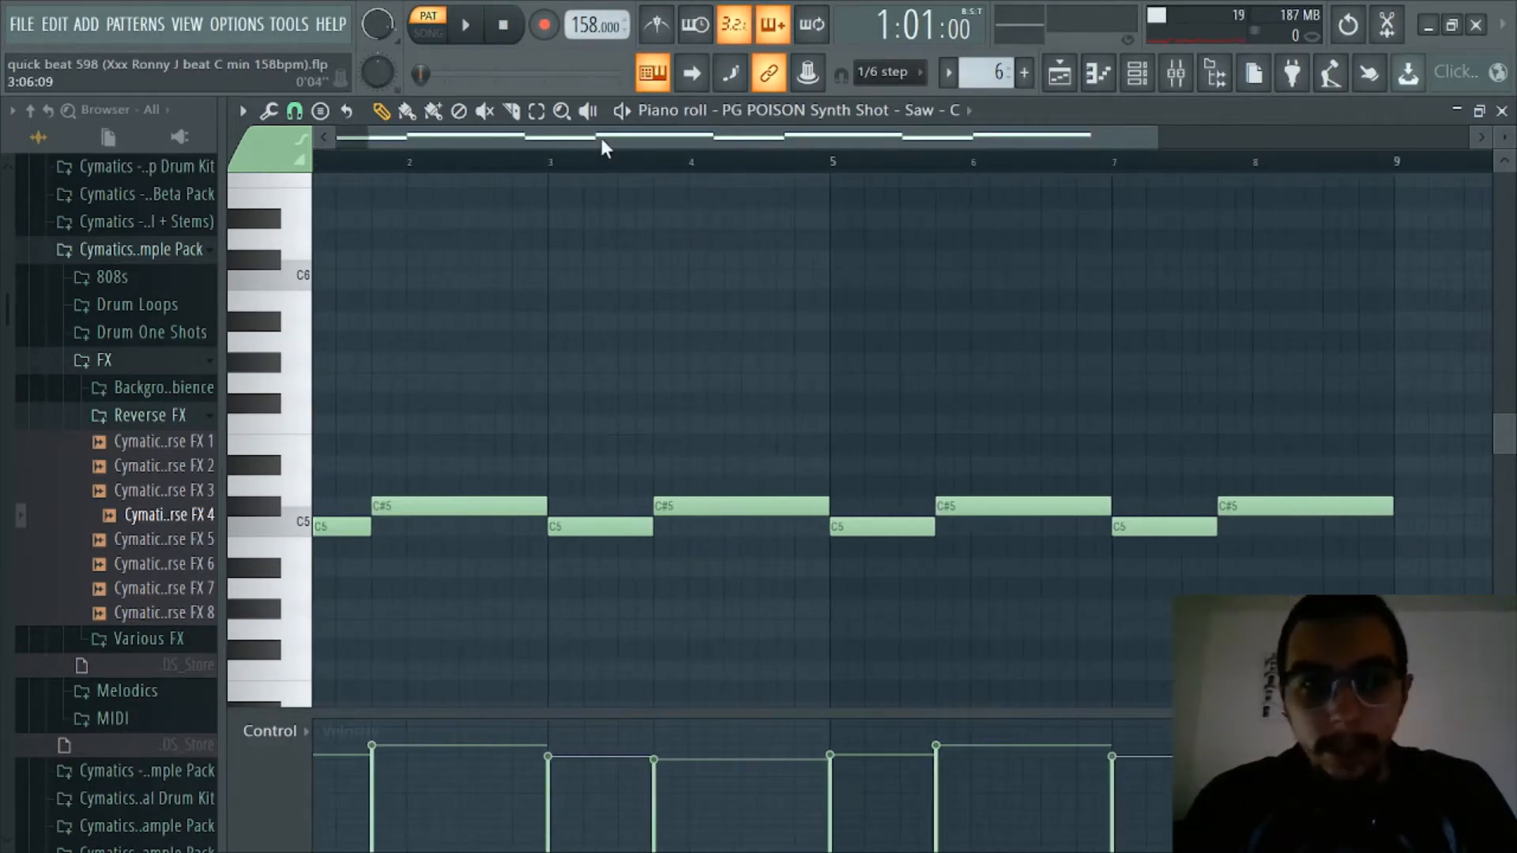
{"action": "left_click_drag", "start_coordinate": [601, 139], "coordinate": [400, 141]}
{"action": "scroll", "coordinate": [508, 158], "scroll_direction": "up", "scroll_amount": 1}
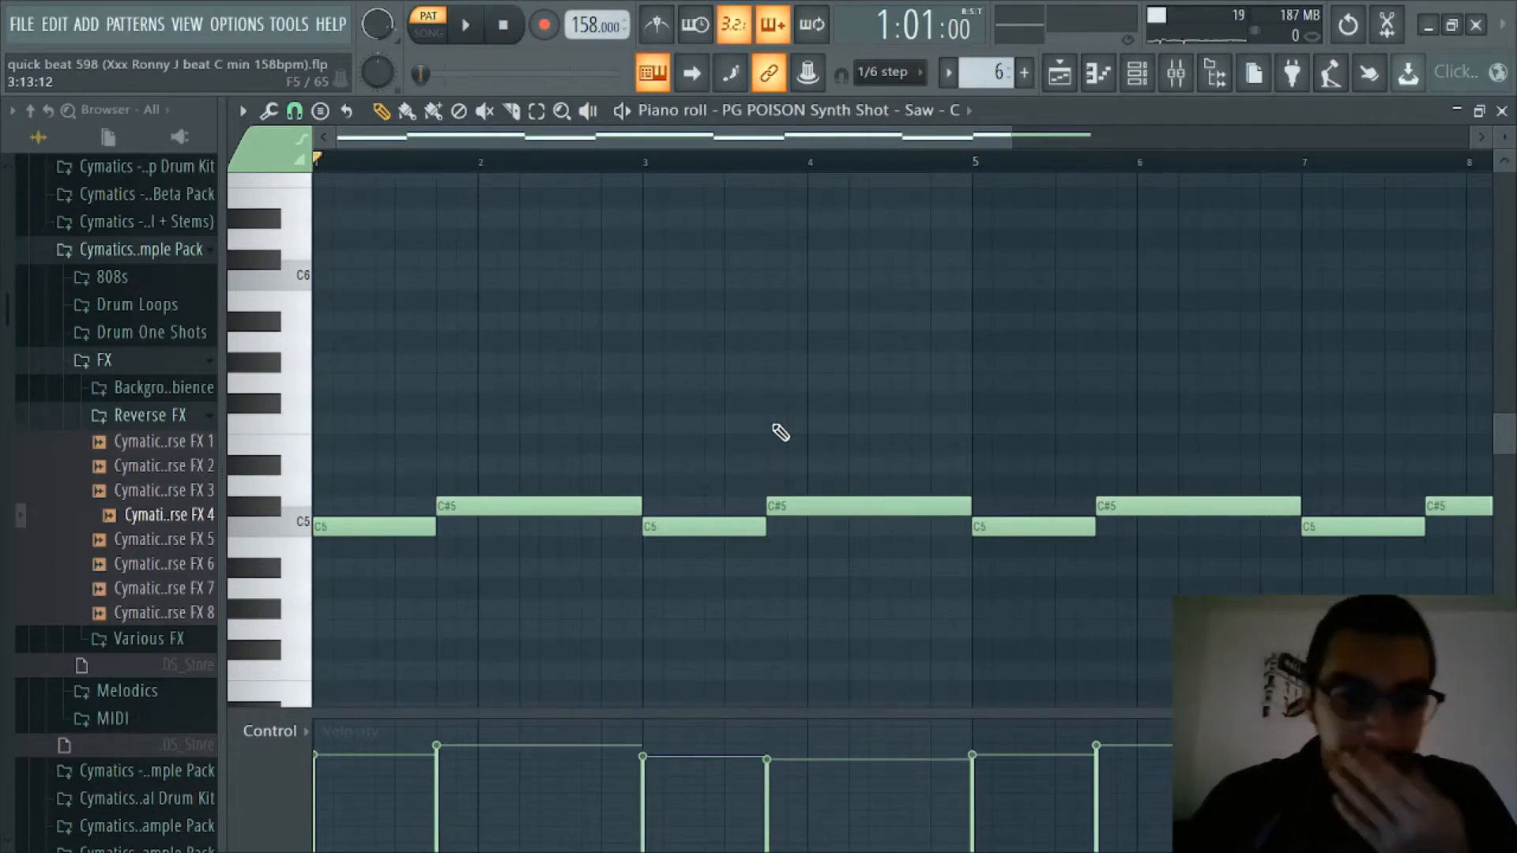
{"action": "left_click", "coordinate": [1136, 73]}
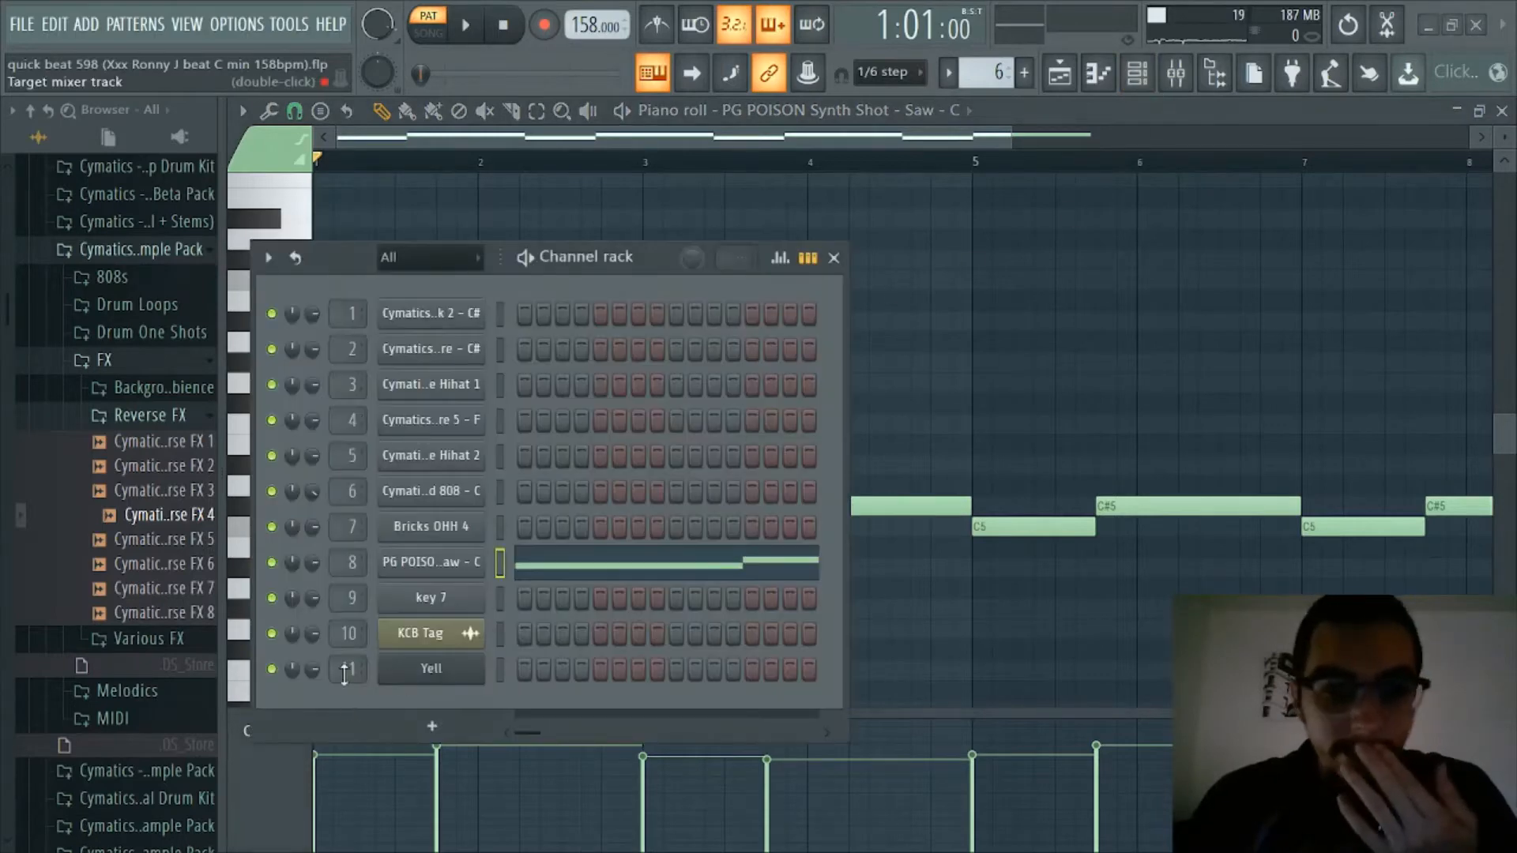
{"action": "left_click", "coordinate": [430, 563]}
{"action": "left_click", "coordinate": [294, 255]}
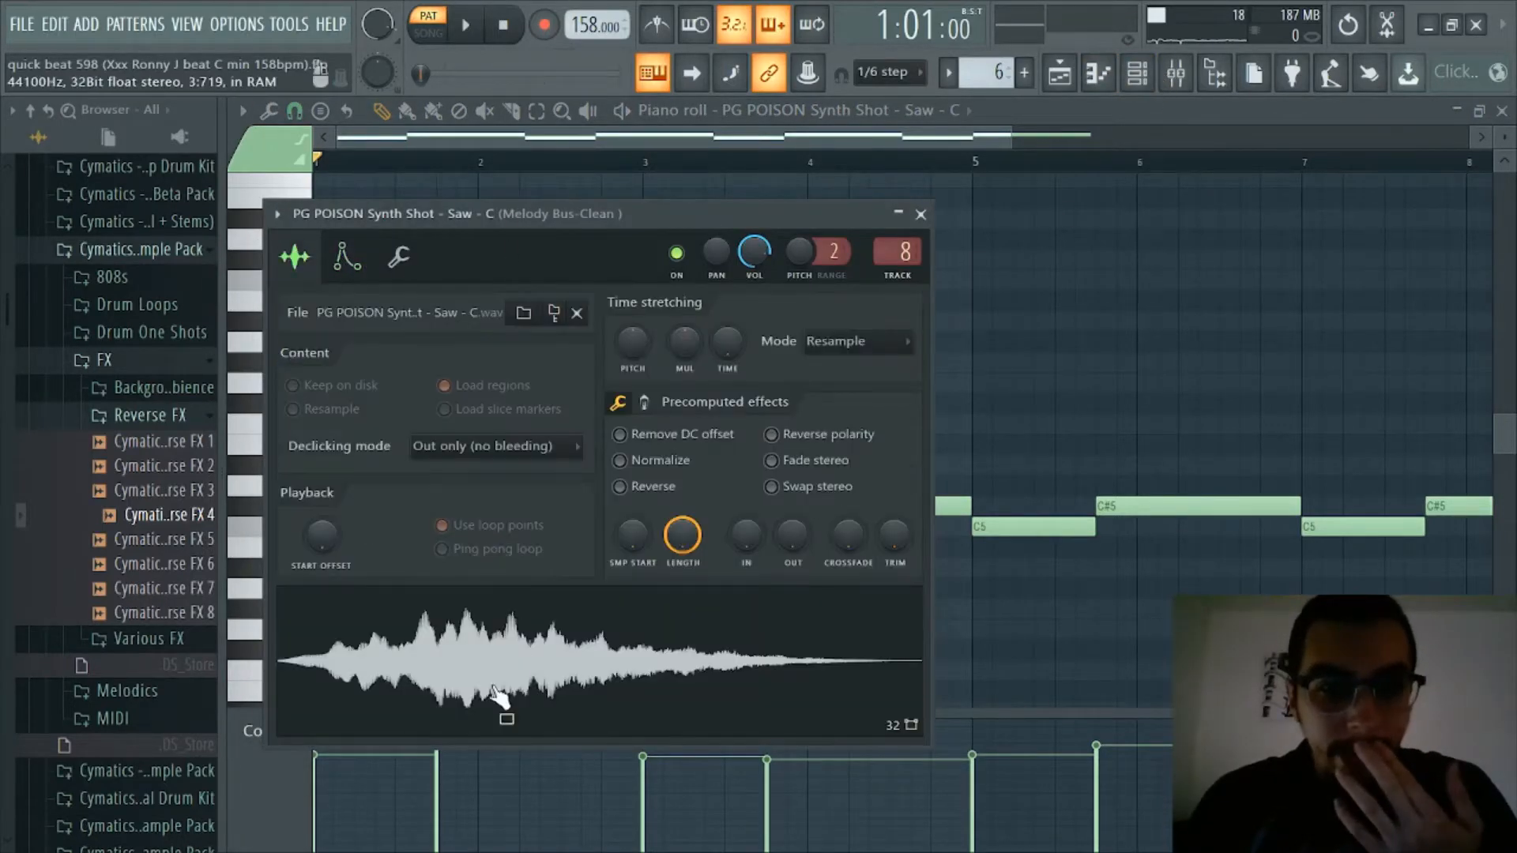
{"action": "left_click", "coordinate": [922, 215]}
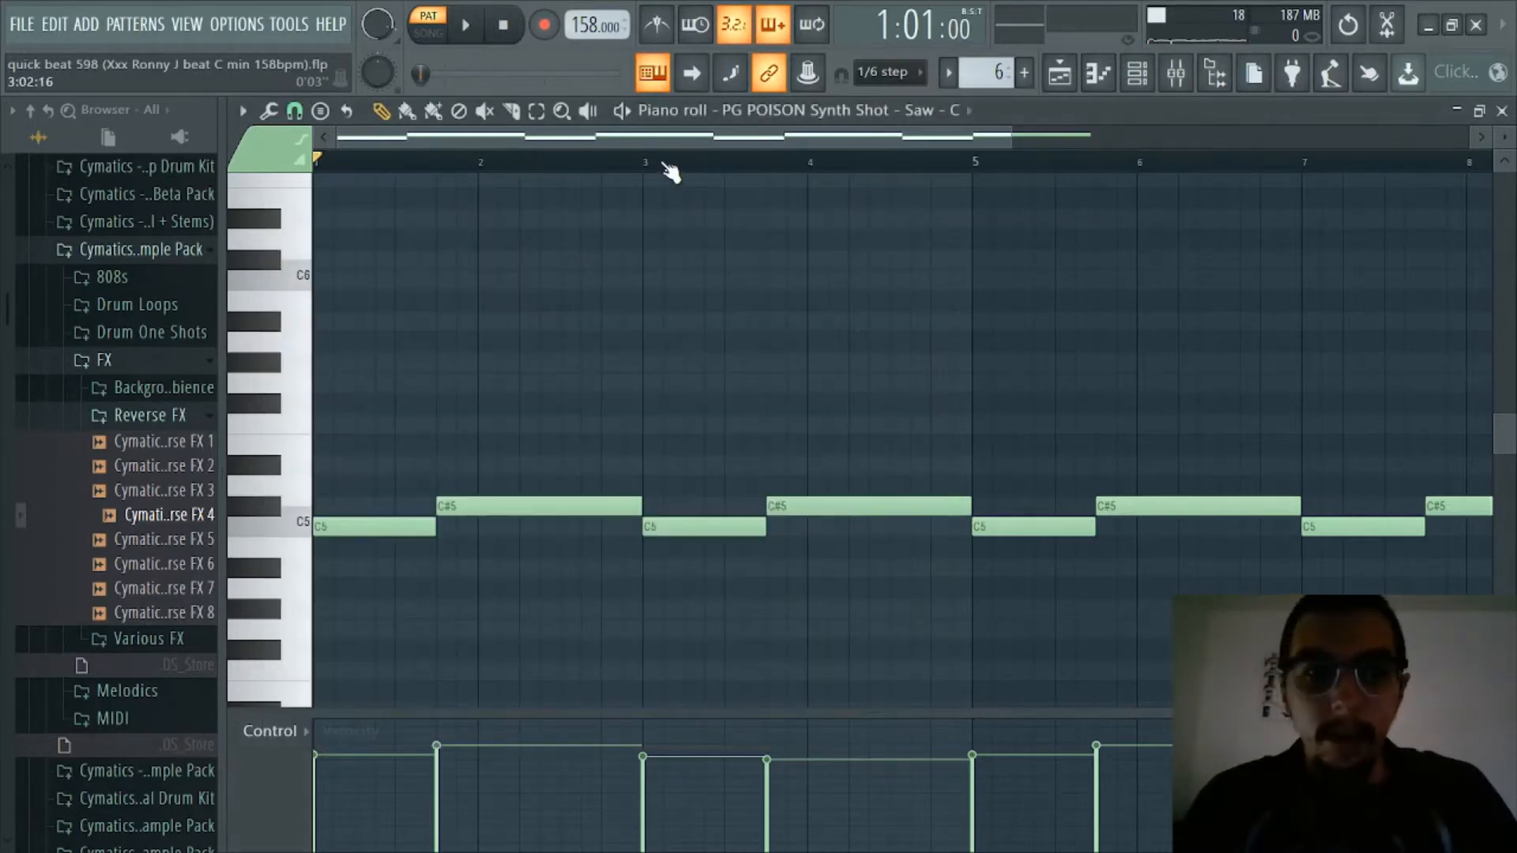
Play the PG POISON Synth Shot - Saw pattern from the start to hear its melody, and stop playback
{"action": "scroll", "coordinate": [651, 140], "scroll_direction": "up", "scroll_amount": 1}
{"action": "left_click_drag", "start_coordinate": [651, 140], "coordinate": [504, 140]}
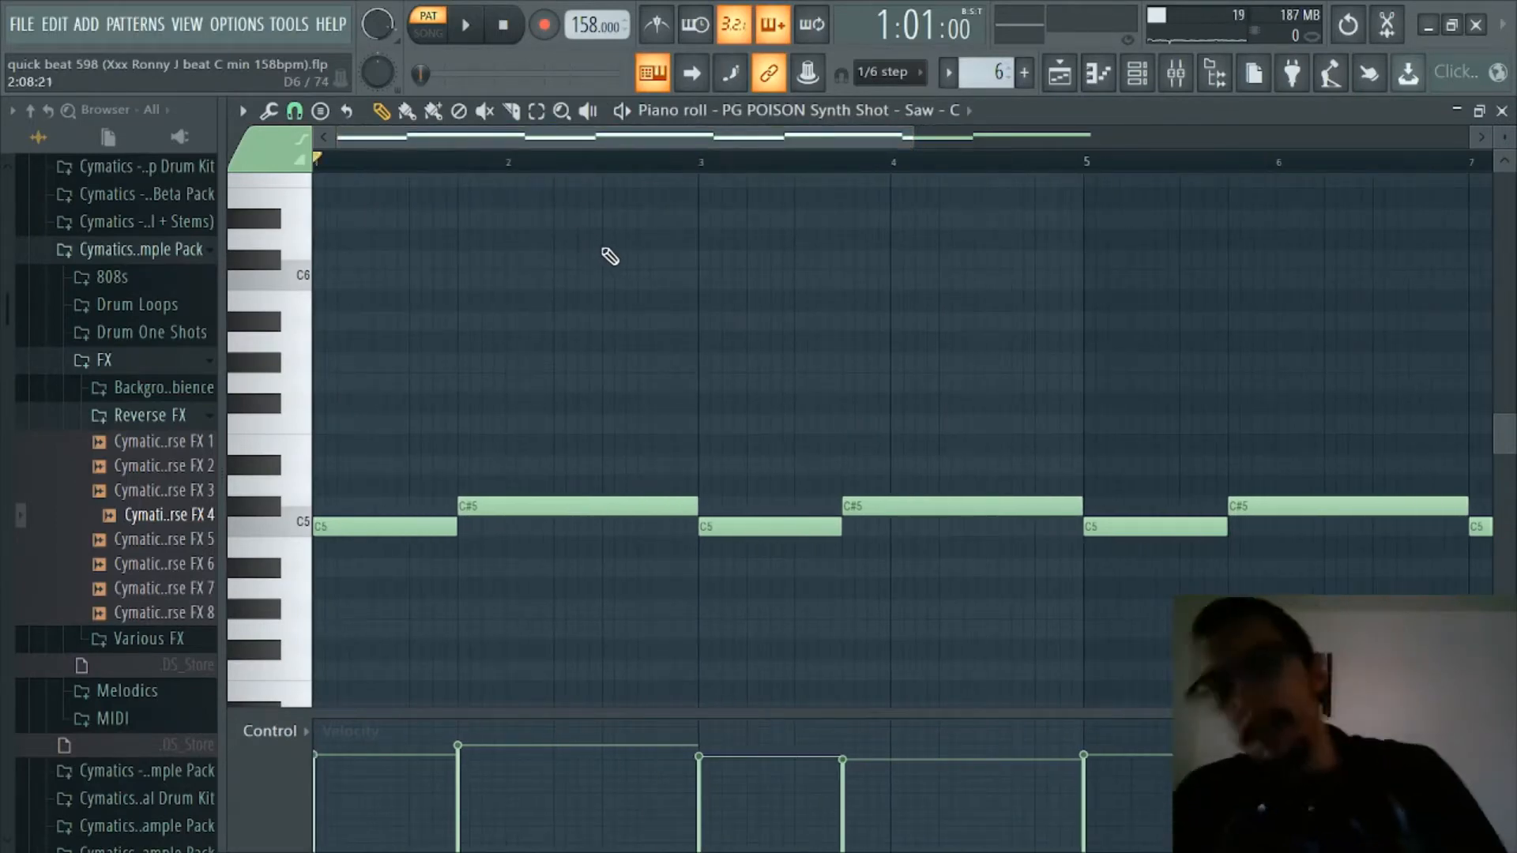
{"action": "scroll", "coordinate": [613, 170], "scroll_direction": "down", "scroll_amount": 1}
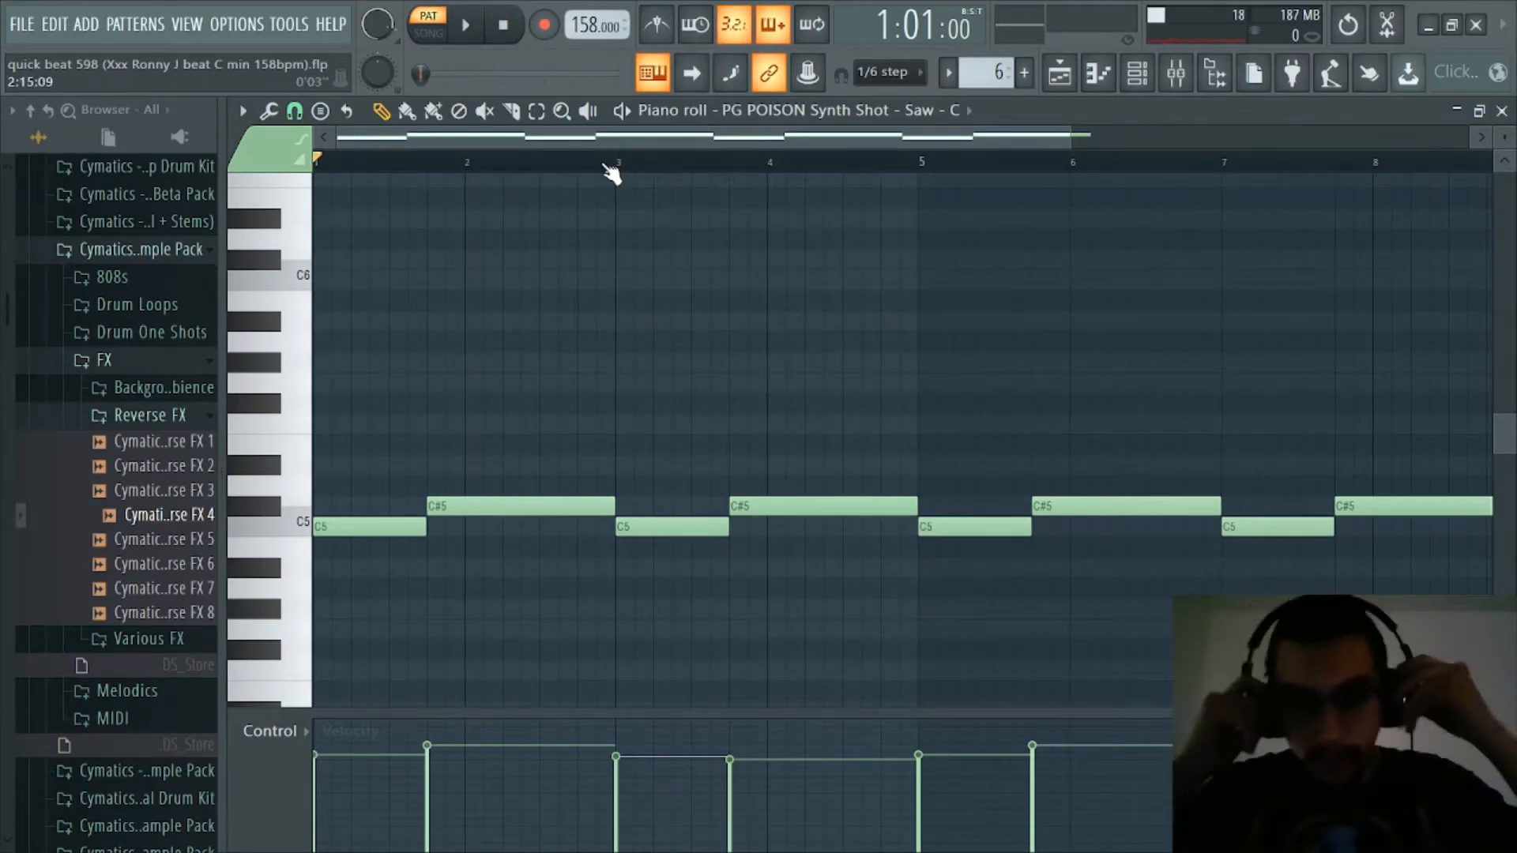
{"action": "key", "text": "space"}
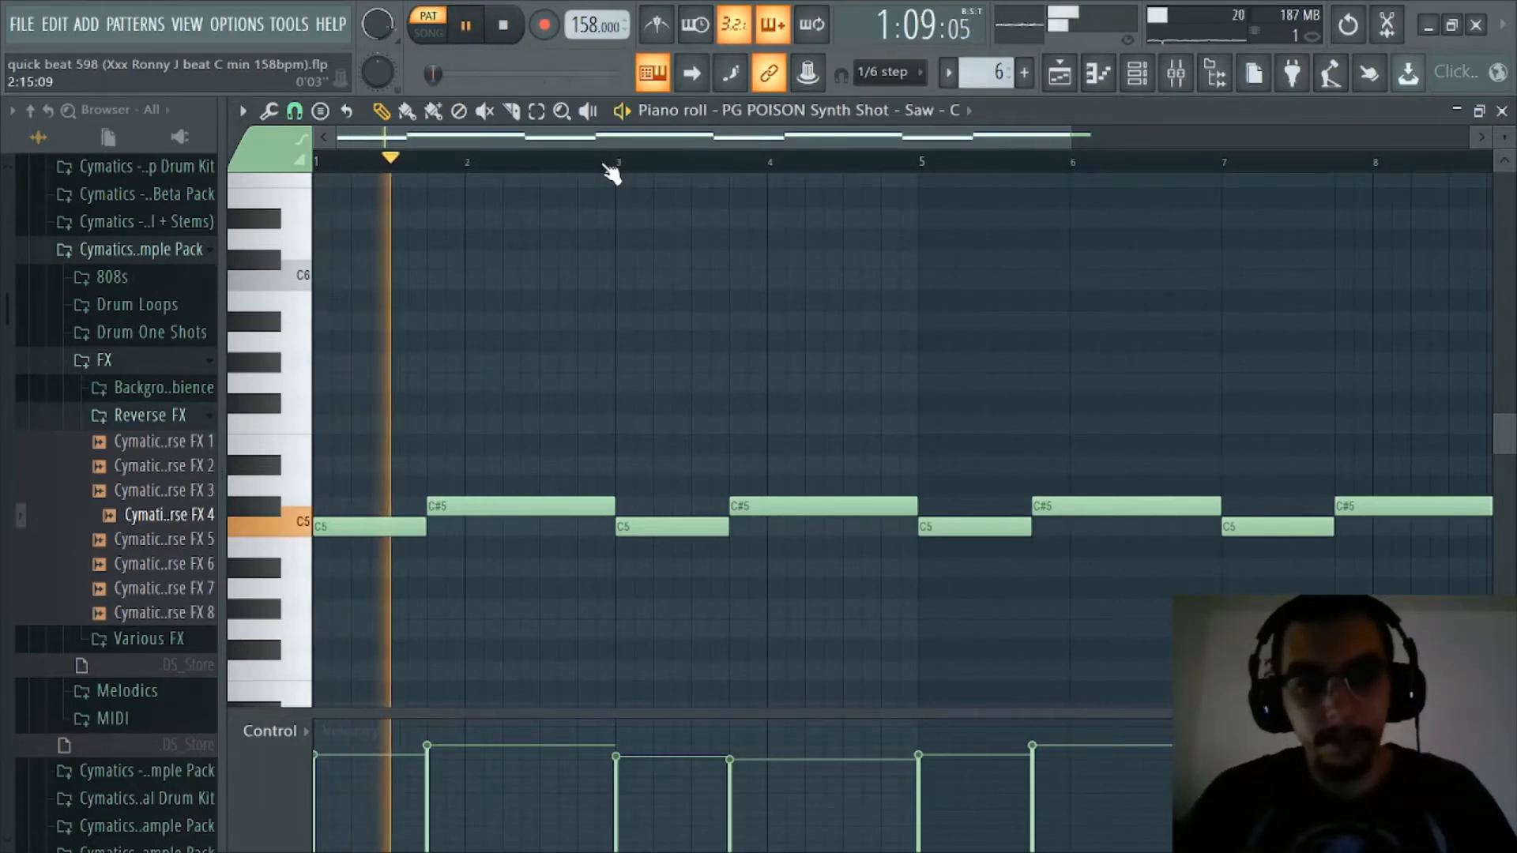
{"action": "scroll", "coordinate": [613, 173], "scroll_direction": "down", "scroll_amount": 1}
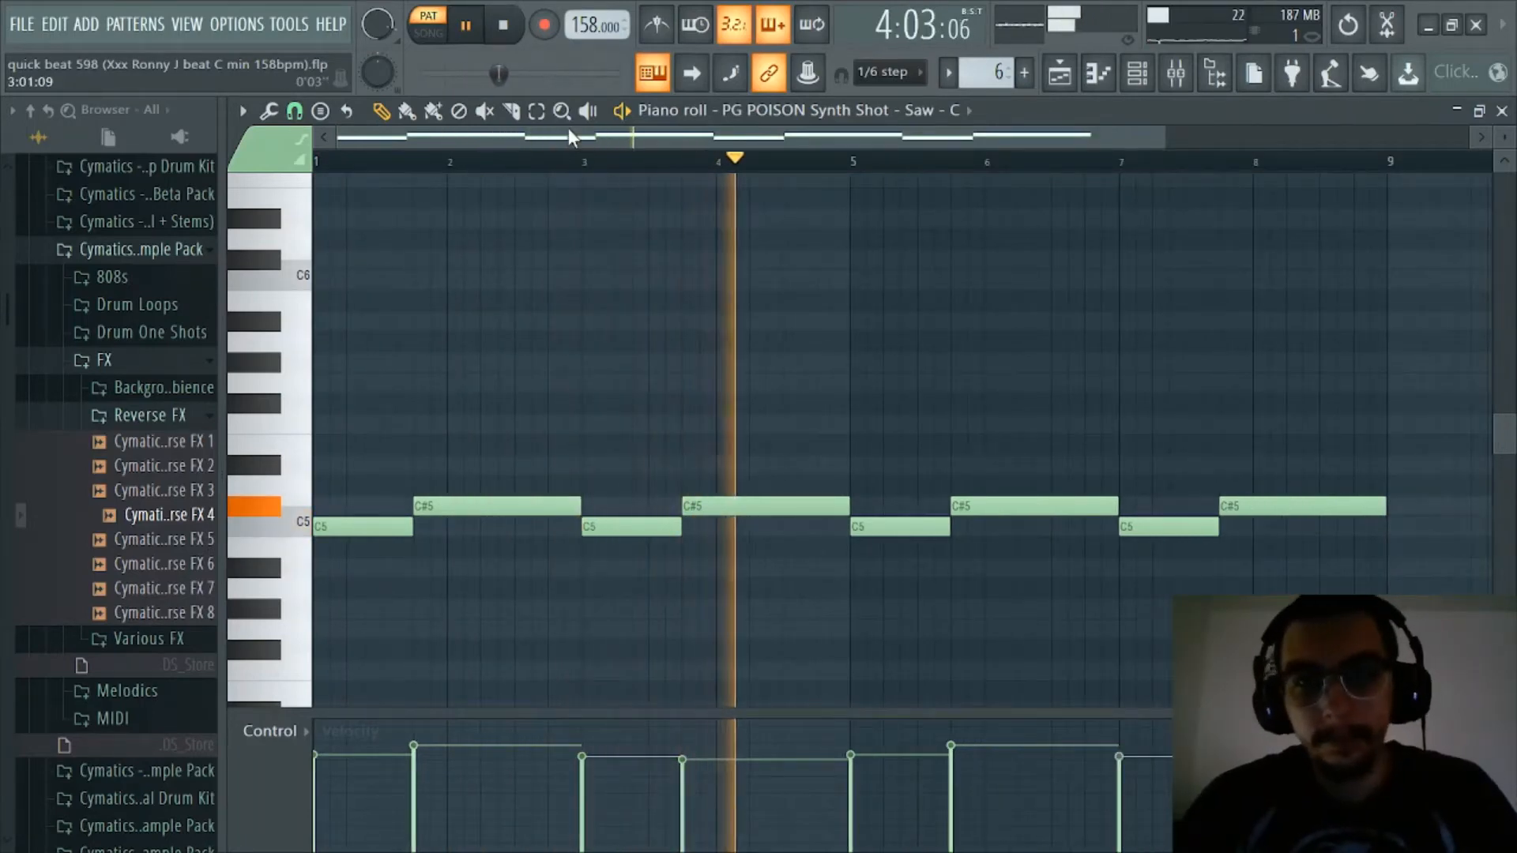
{"action": "scroll", "coordinate": [537, 147], "scroll_direction": "down", "scroll_amount": 1}
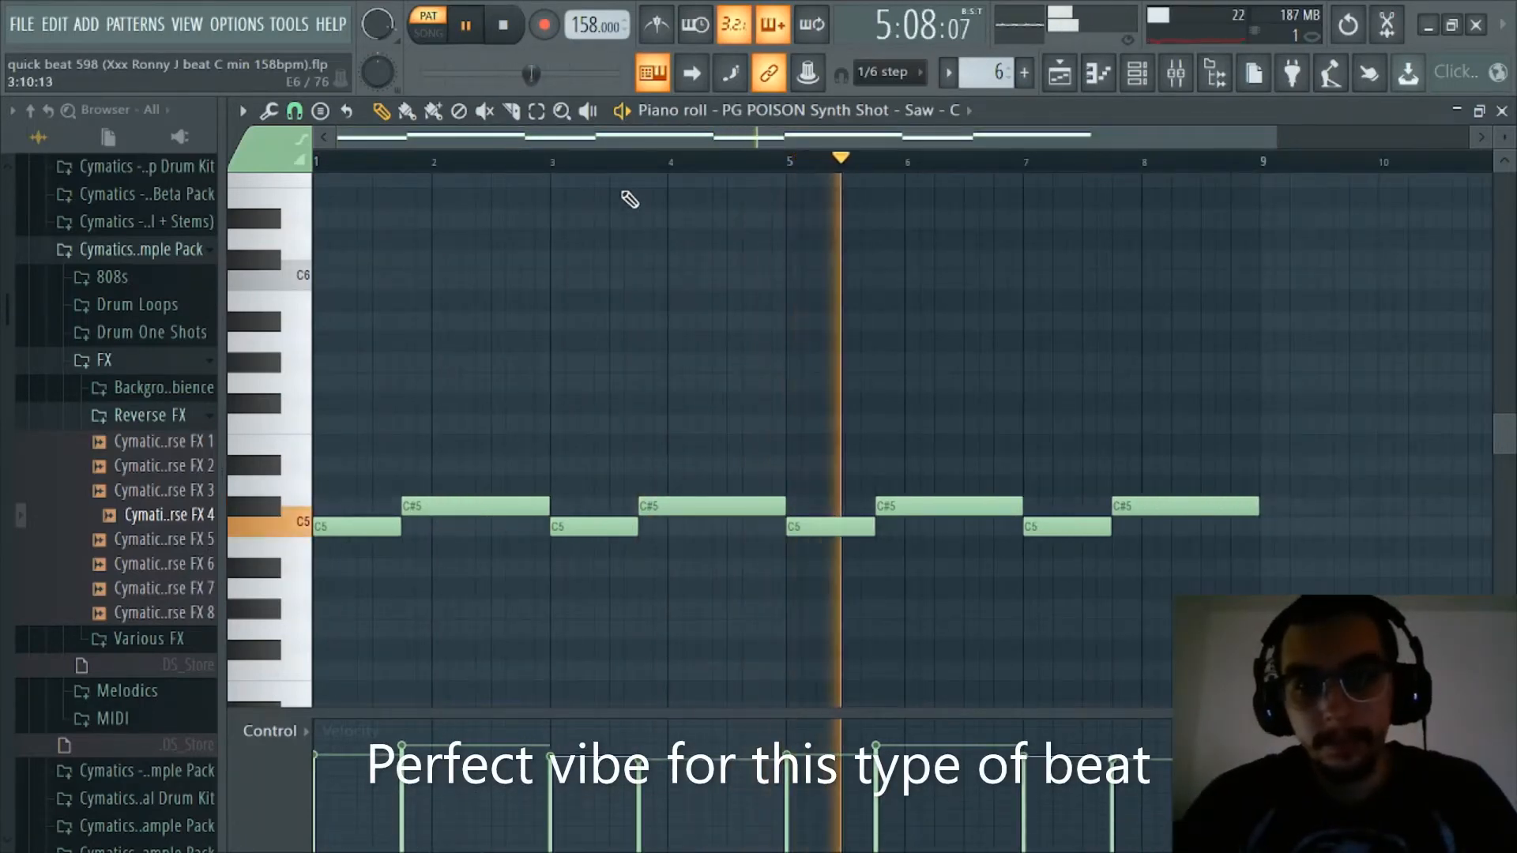
{"action": "scroll", "coordinate": [484, 142], "scroll_direction": "up", "scroll_amount": 1}
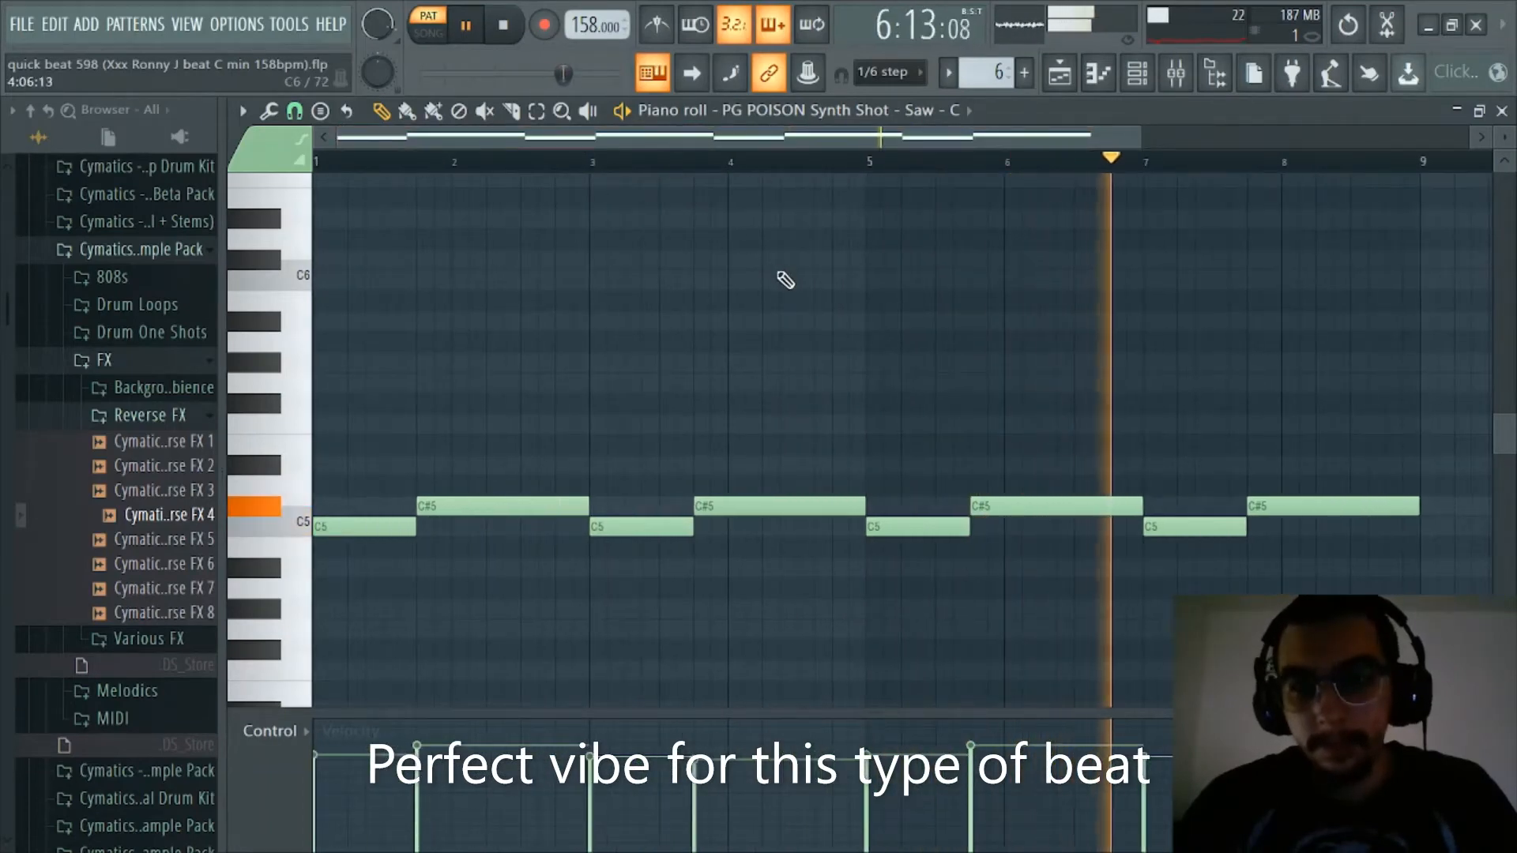
{"action": "key", "text": "space"}
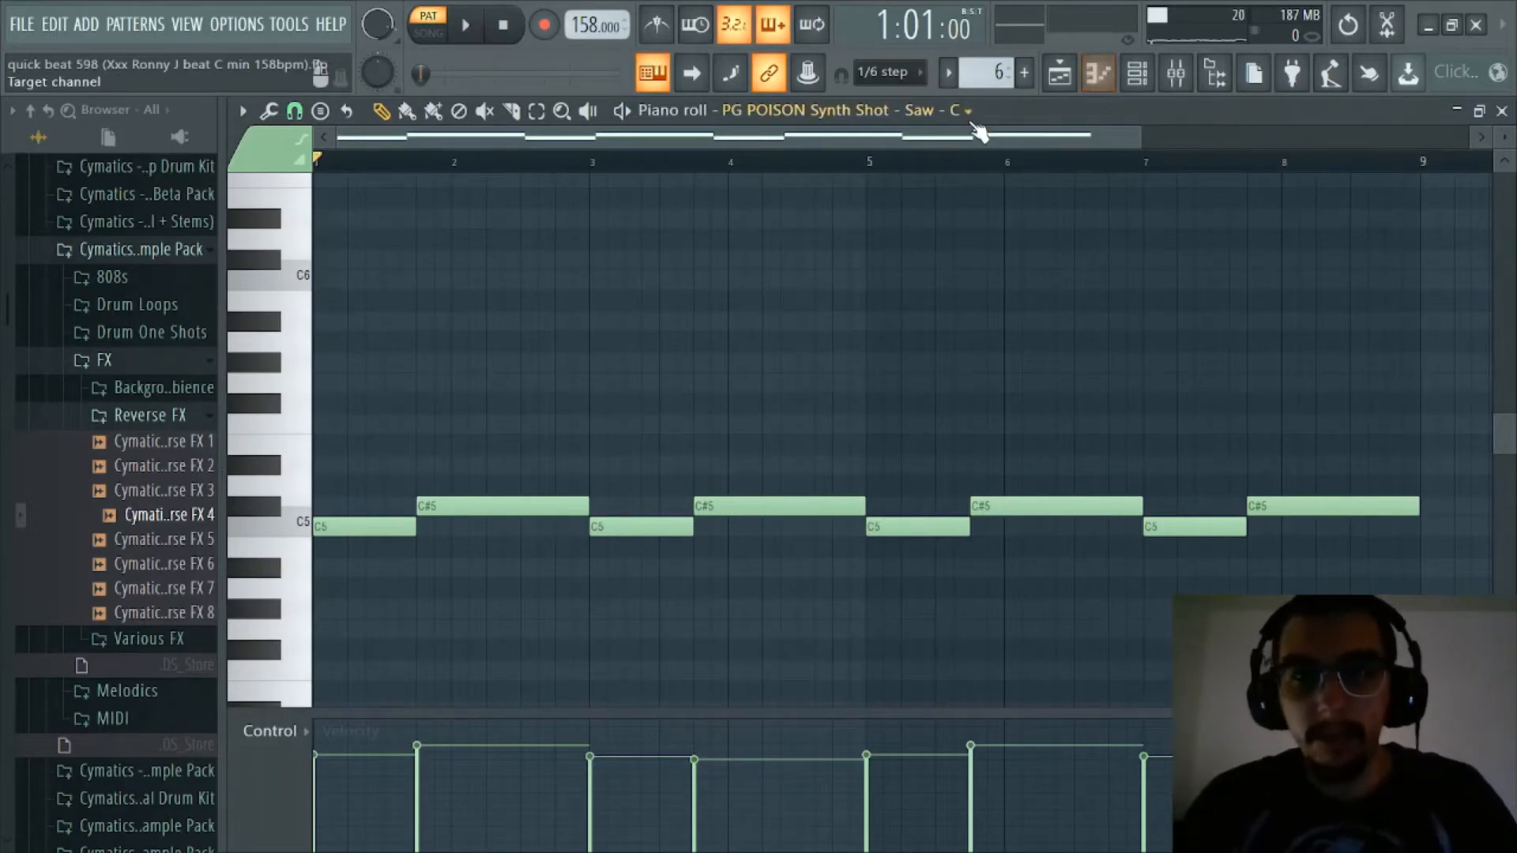
Switch to pattern 7 and show the key 7 channel's notes in the piano roll
{"action": "left_click", "coordinate": [1062, 75]}
{"action": "key", "text": "KP_Add"}
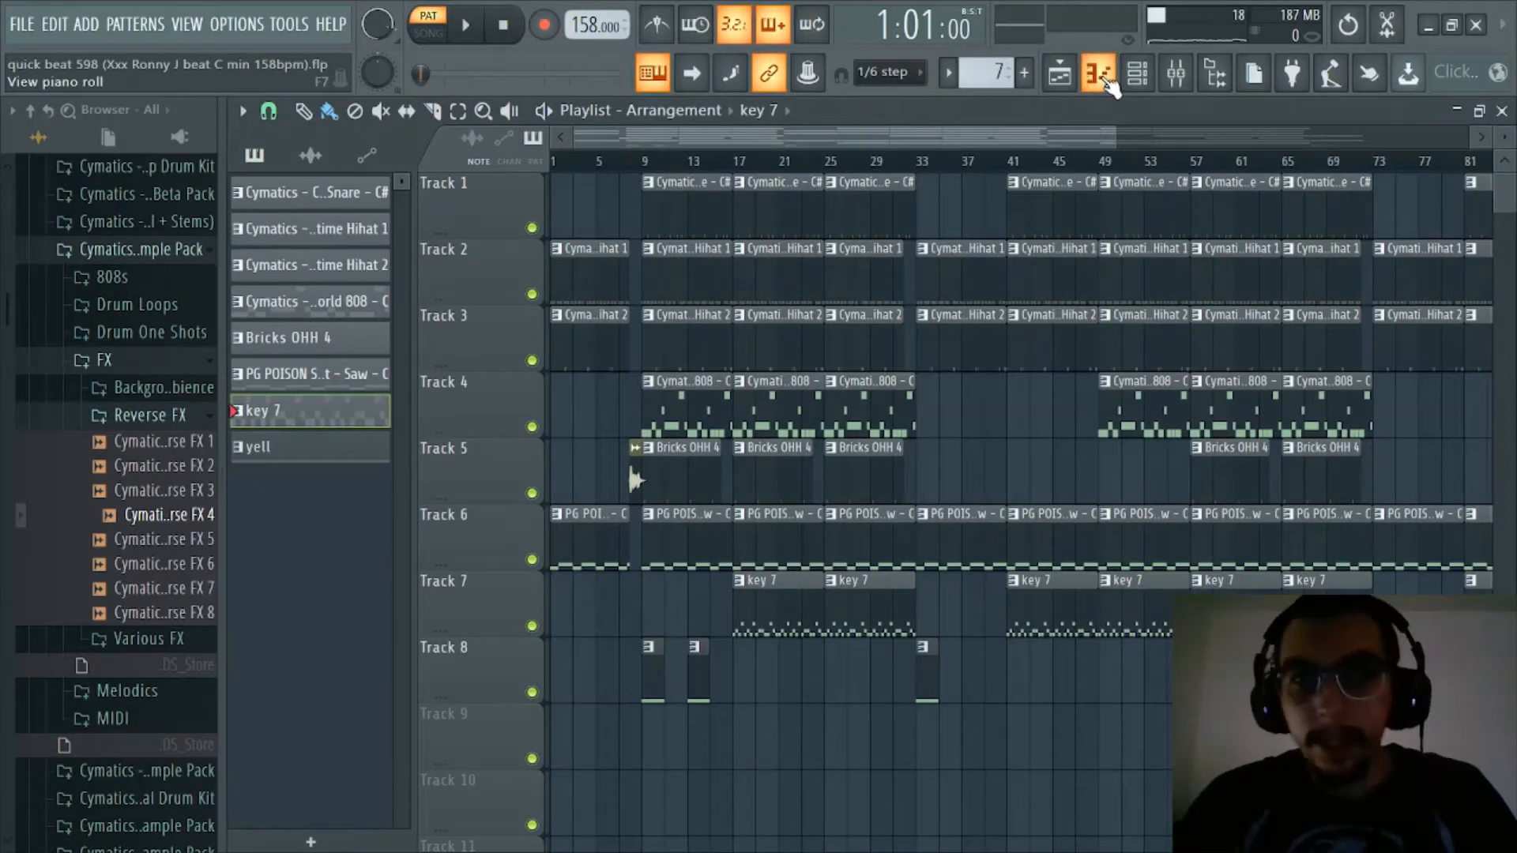
{"action": "left_click", "coordinate": [1098, 73]}
{"action": "left_click", "coordinate": [908, 107]}
{"action": "left_click", "coordinate": [841, 351]}
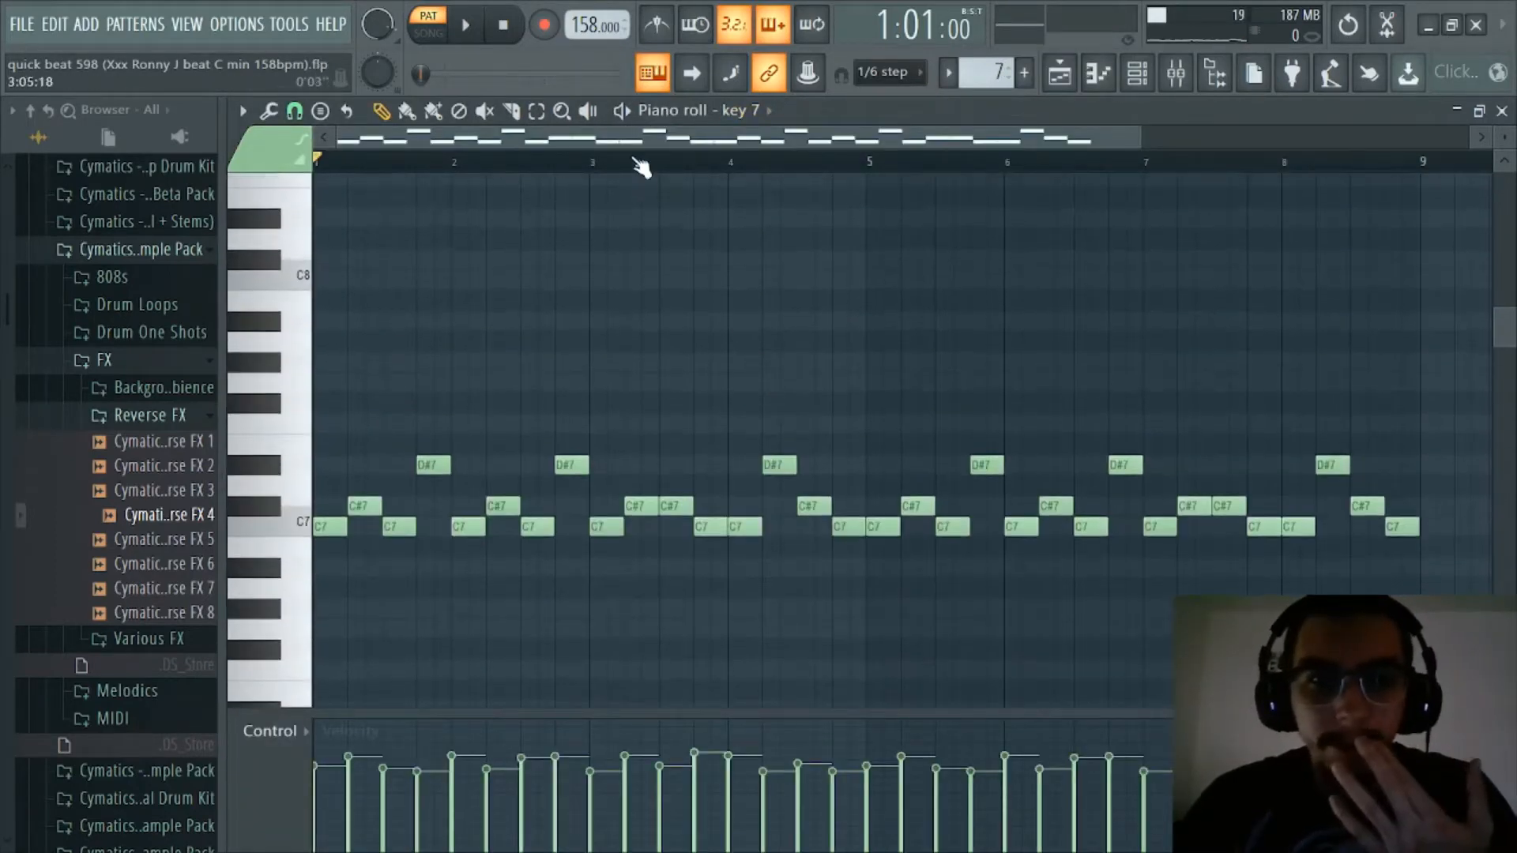
Examine the pitches, order and timing of the notes in the key 7 melody across its bars
{"action": "left_click_drag", "start_coordinate": [632, 139], "coordinate": [471, 139]}
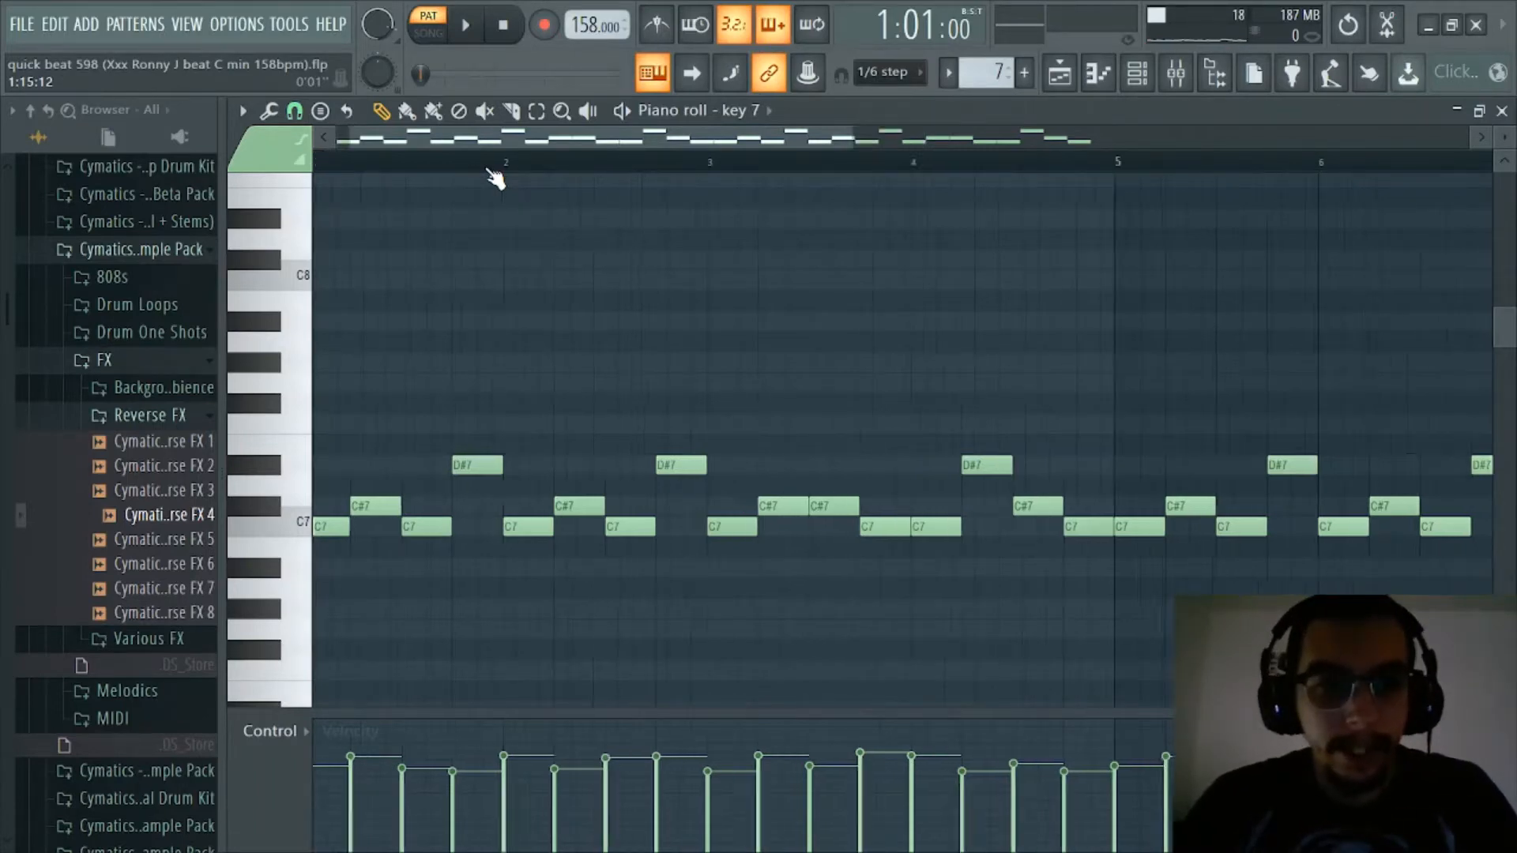
{"action": "scroll", "coordinate": [507, 132], "scroll_direction": "up", "scroll_amount": 2}
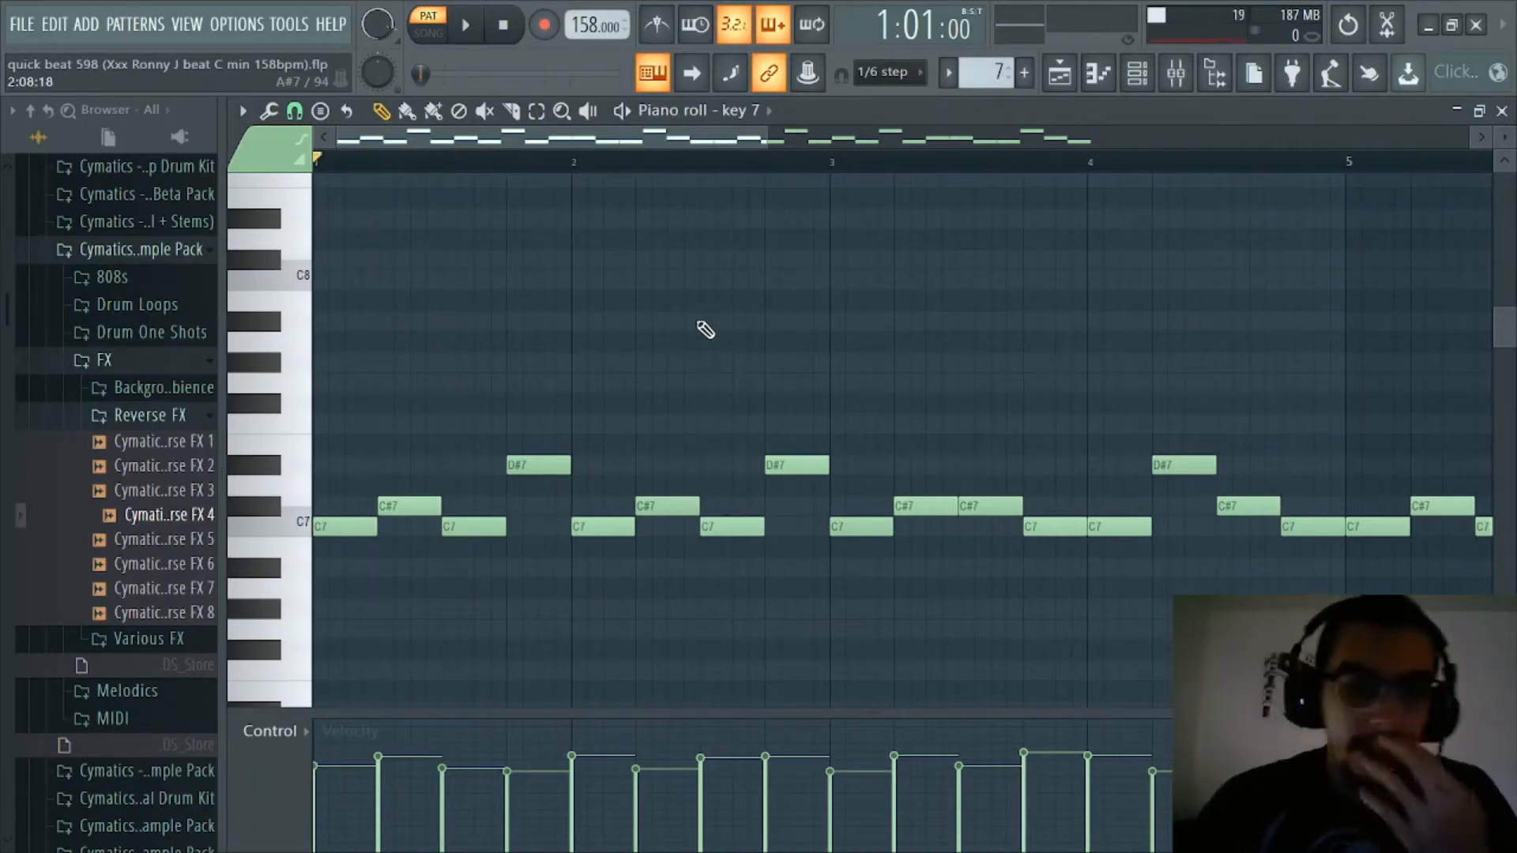
{"action": "scroll", "coordinate": [706, 331], "scroll_direction": "down", "scroll_amount": 1}
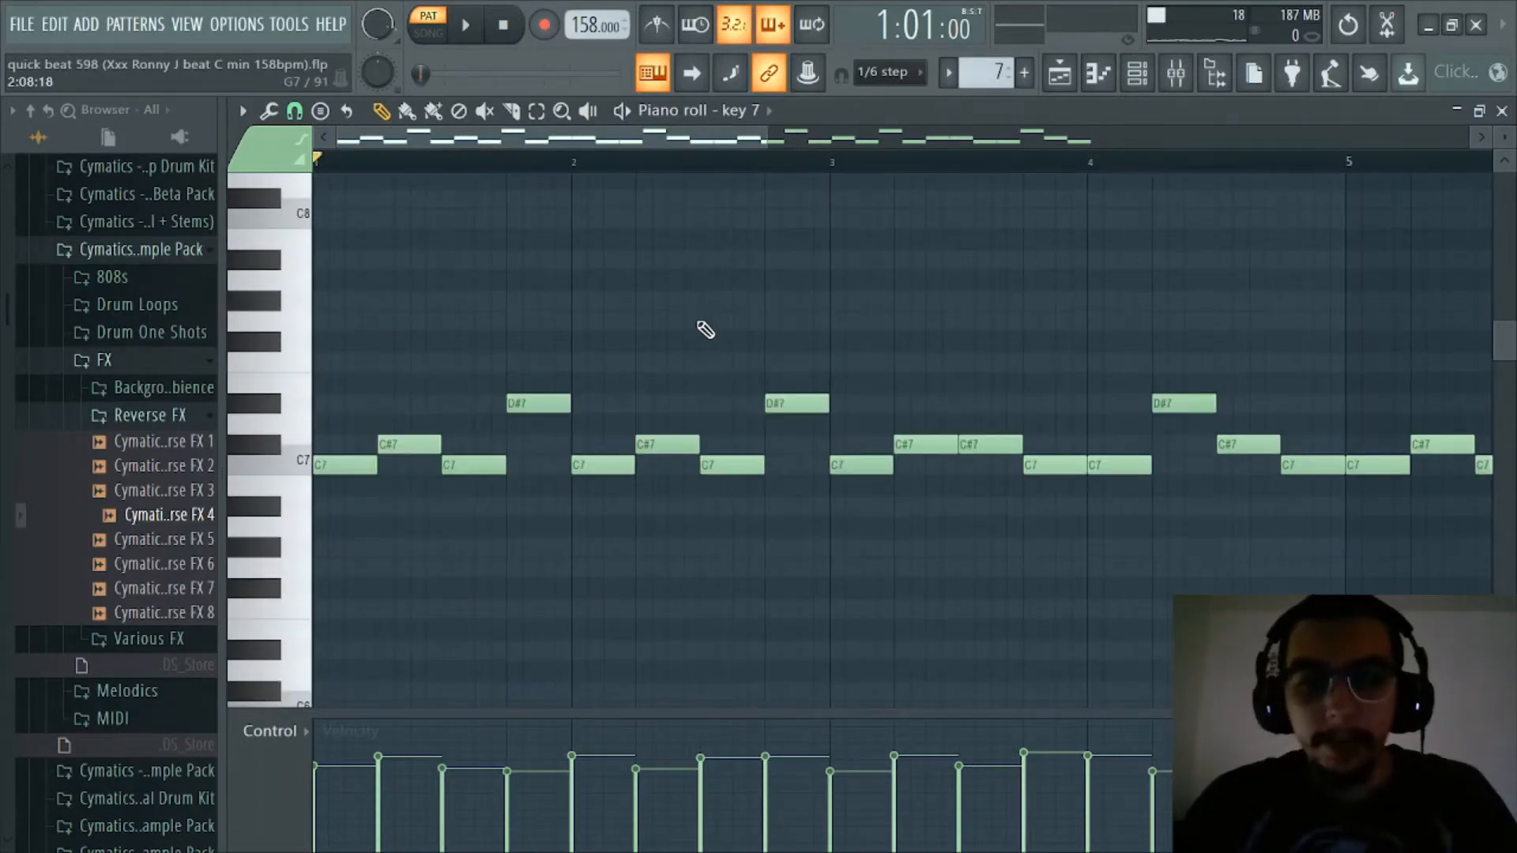
{"action": "scroll", "coordinate": [705, 330], "scroll_direction": "up", "scroll_amount": 1}
{"action": "scroll", "coordinate": [705, 330], "scroll_direction": "down", "scroll_amount": 1}
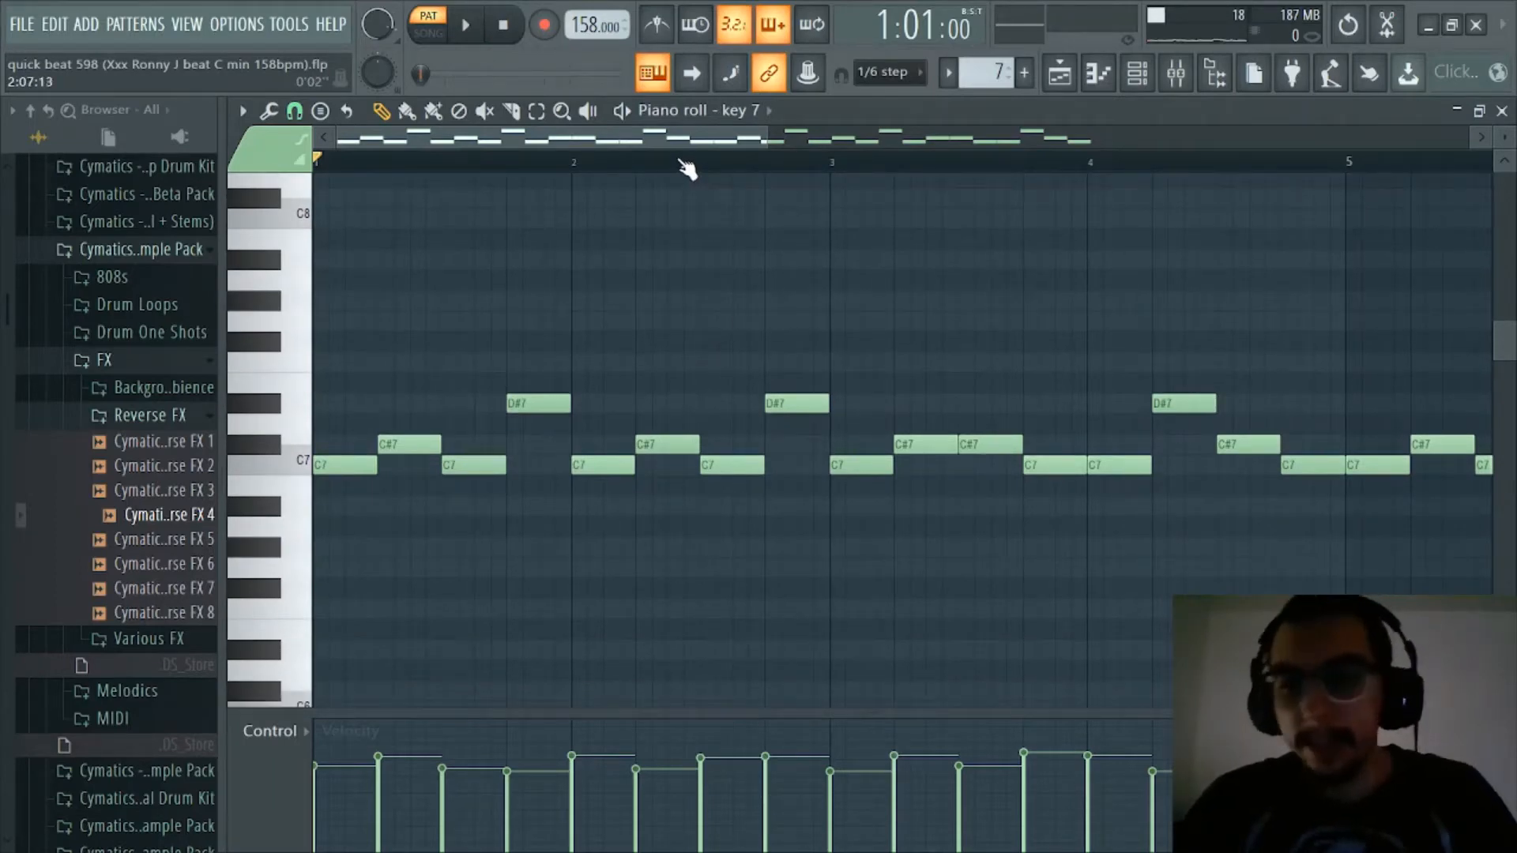
{"action": "scroll", "coordinate": [687, 168], "scroll_direction": "down", "scroll_amount": 3}
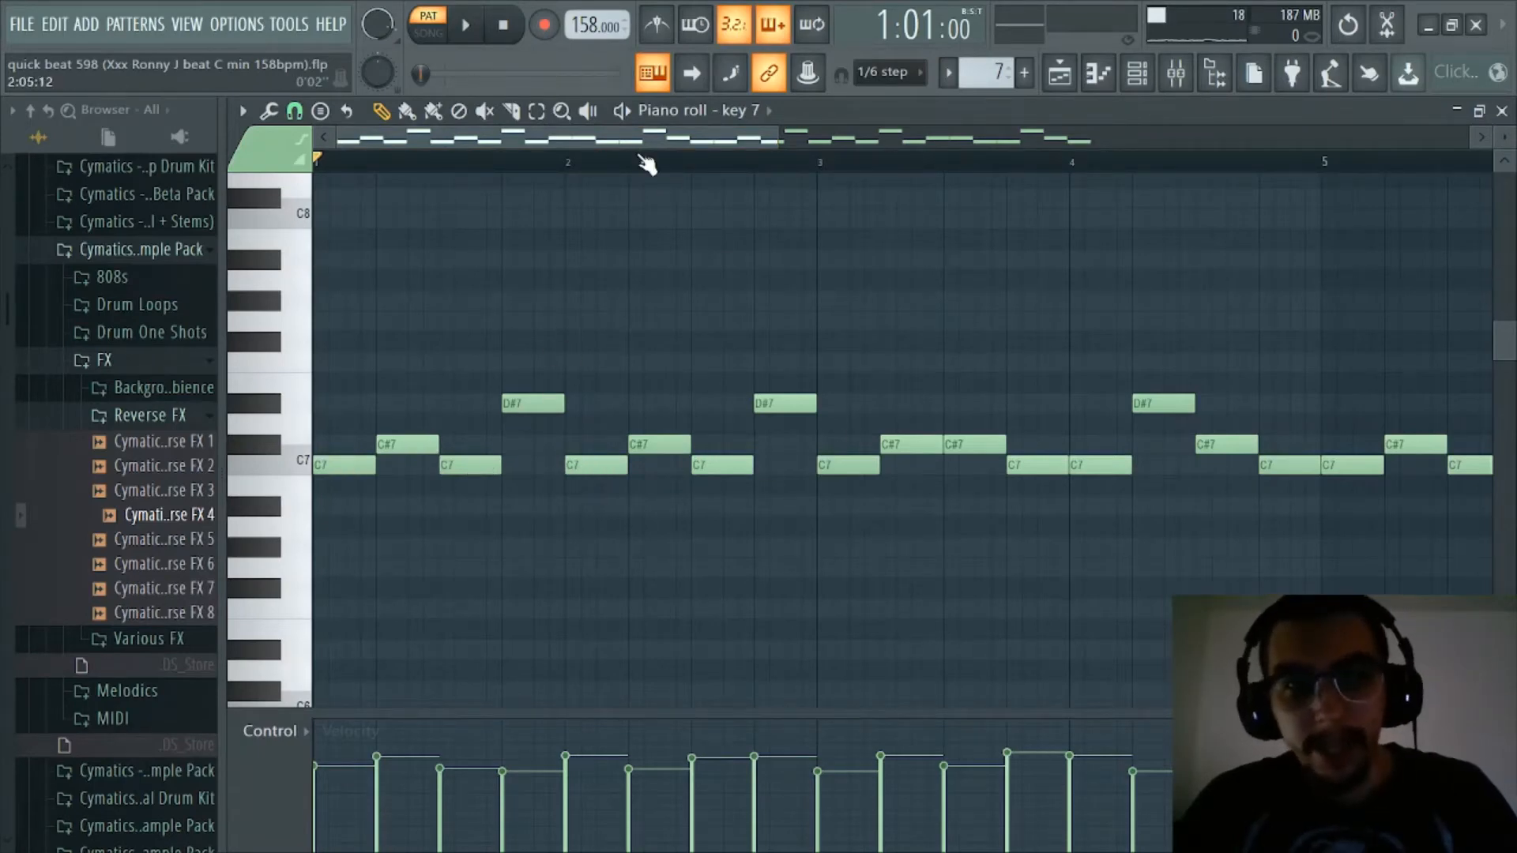
{"action": "left_click_drag", "start_coordinate": [643, 141], "coordinate": [762, 141]}
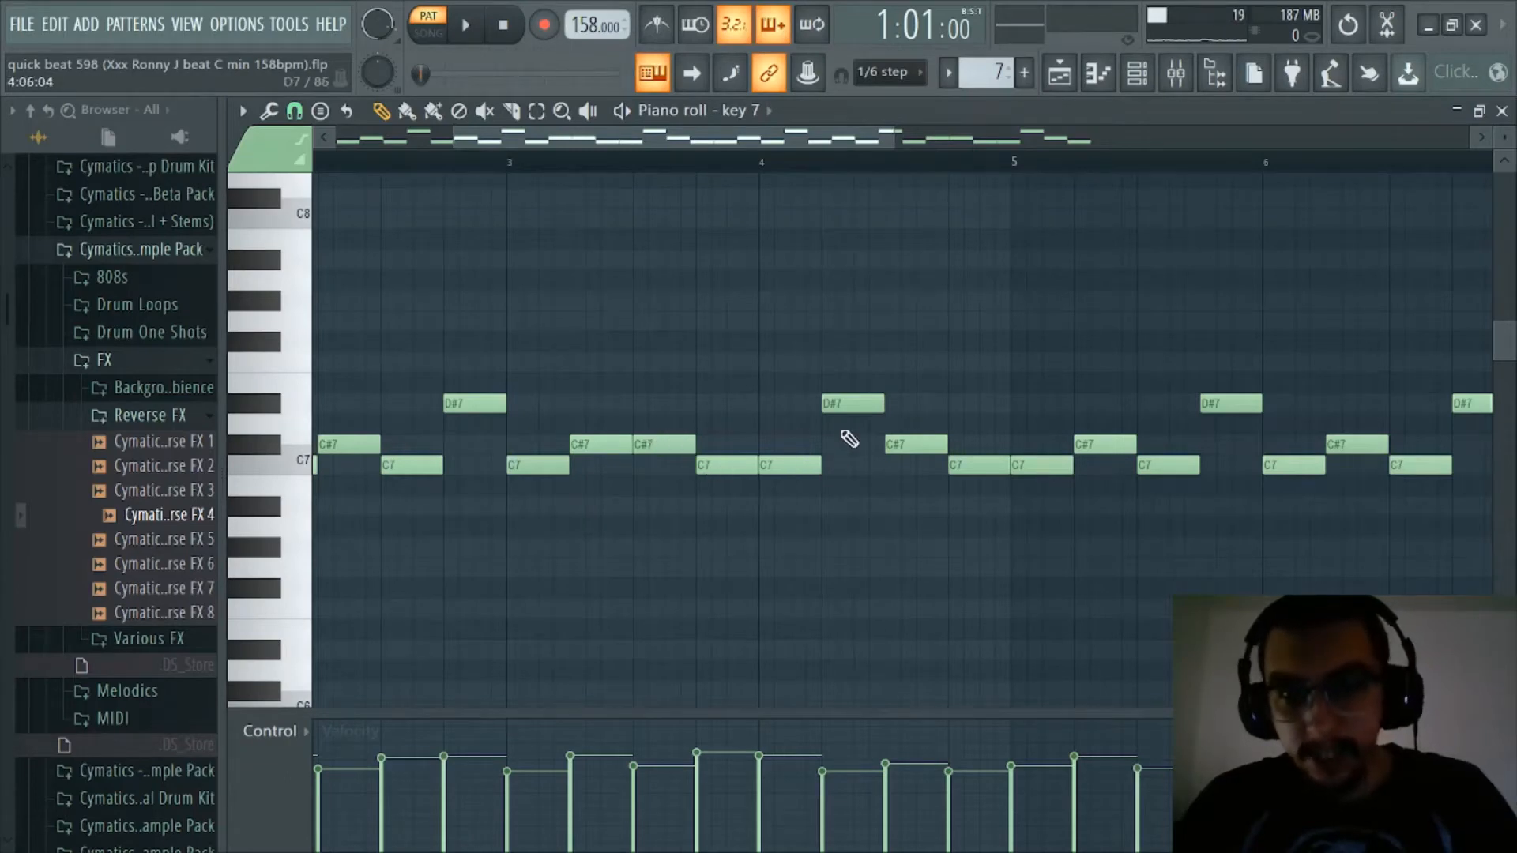
{"action": "left_click_drag", "start_coordinate": [732, 137], "coordinate": [531, 136]}
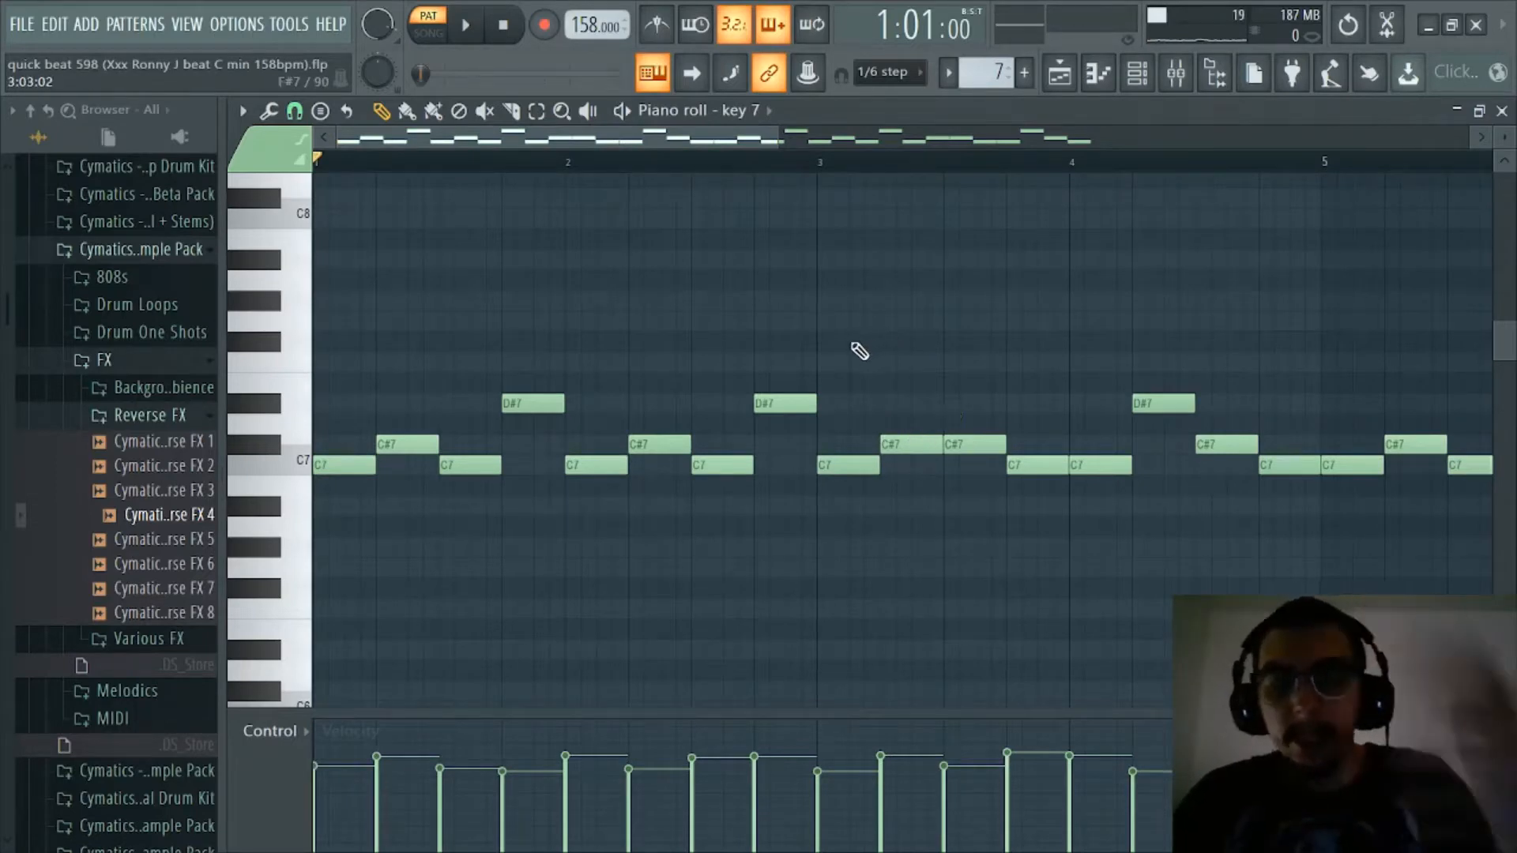
{"action": "scroll", "coordinate": [681, 169], "scroll_direction": "down", "scroll_amount": 4}
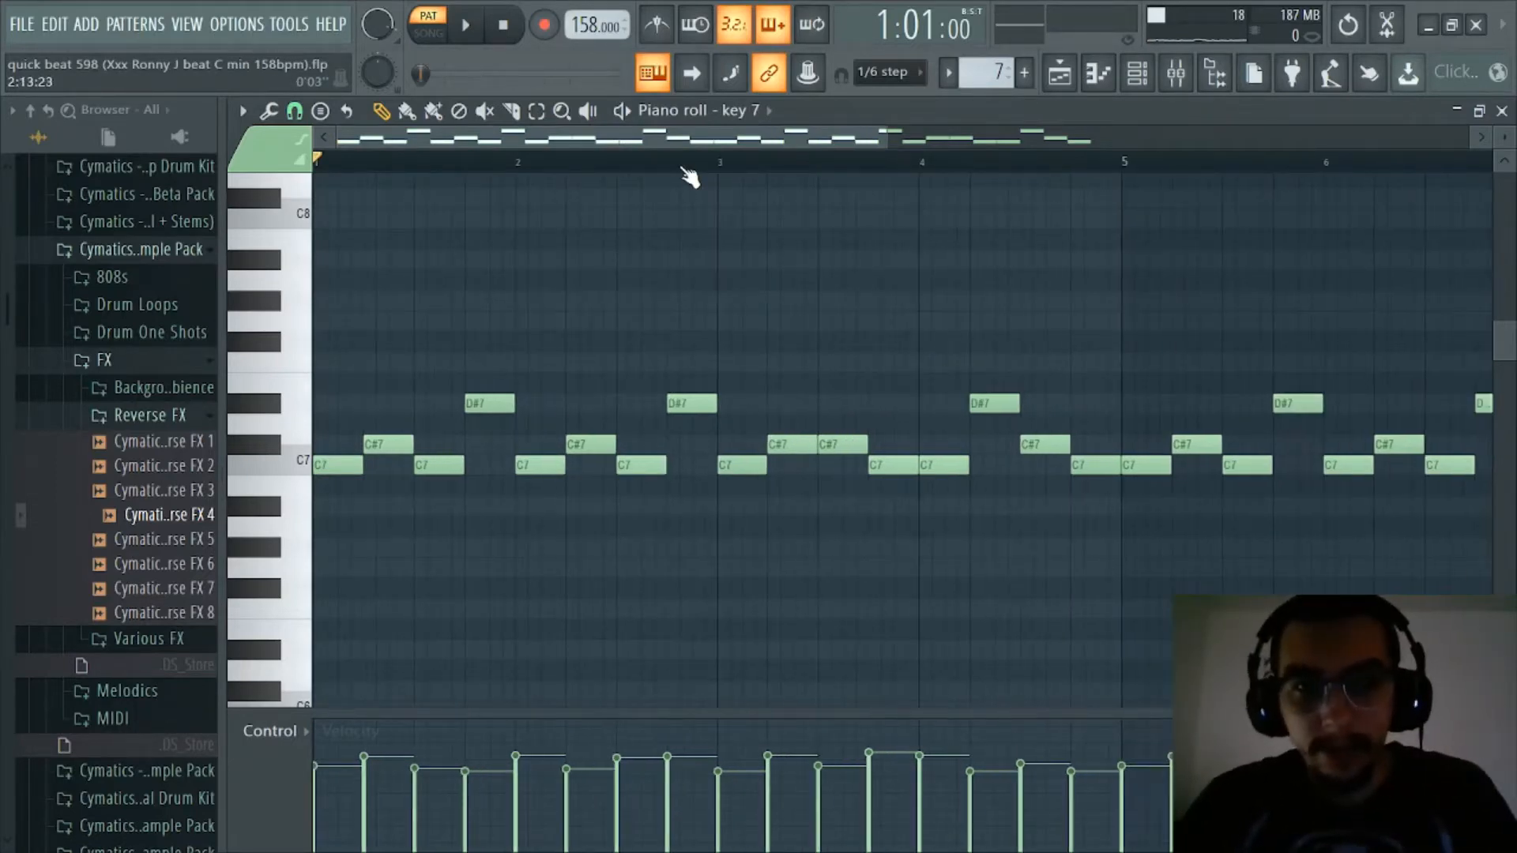
{"action": "scroll", "coordinate": [520, 162], "scroll_direction": "up", "scroll_amount": 4}
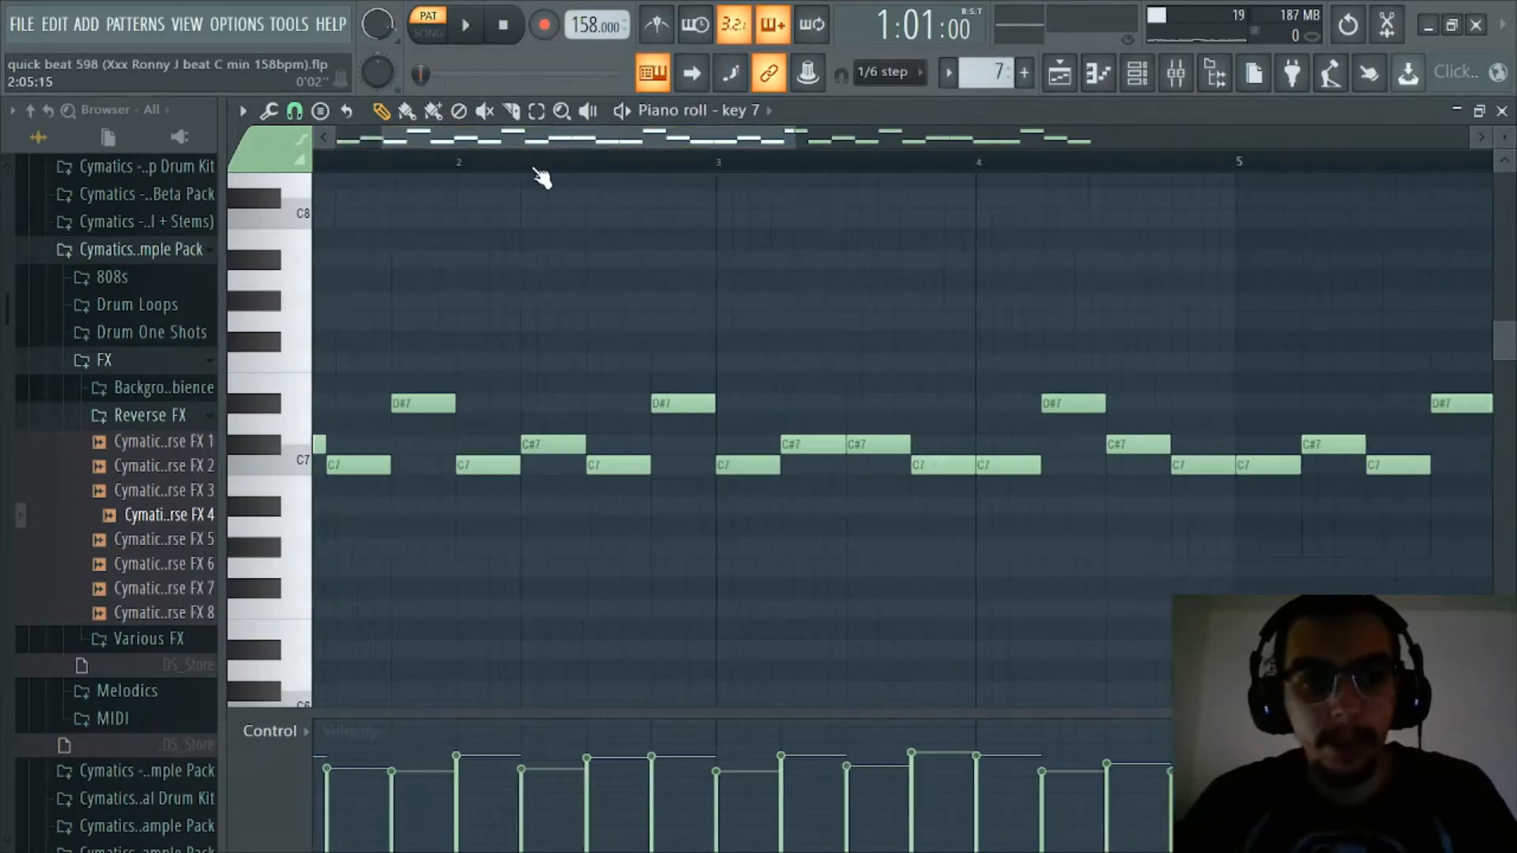
{"action": "scroll", "coordinate": [544, 180], "scroll_direction": "down", "scroll_amount": 5}
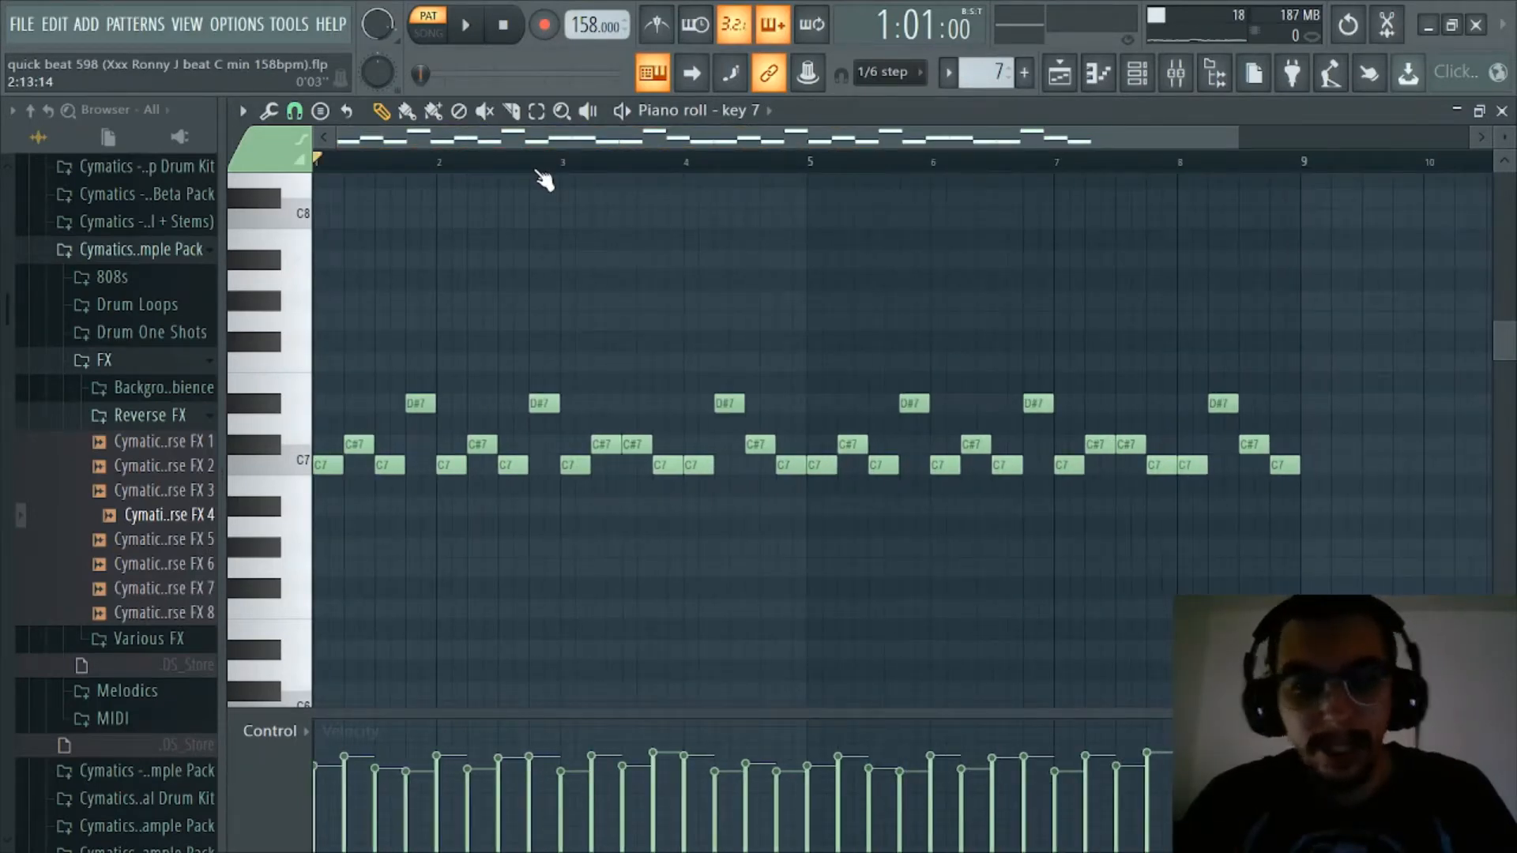
{"action": "scroll", "coordinate": [542, 169], "scroll_direction": "up", "scroll_amount": 6}
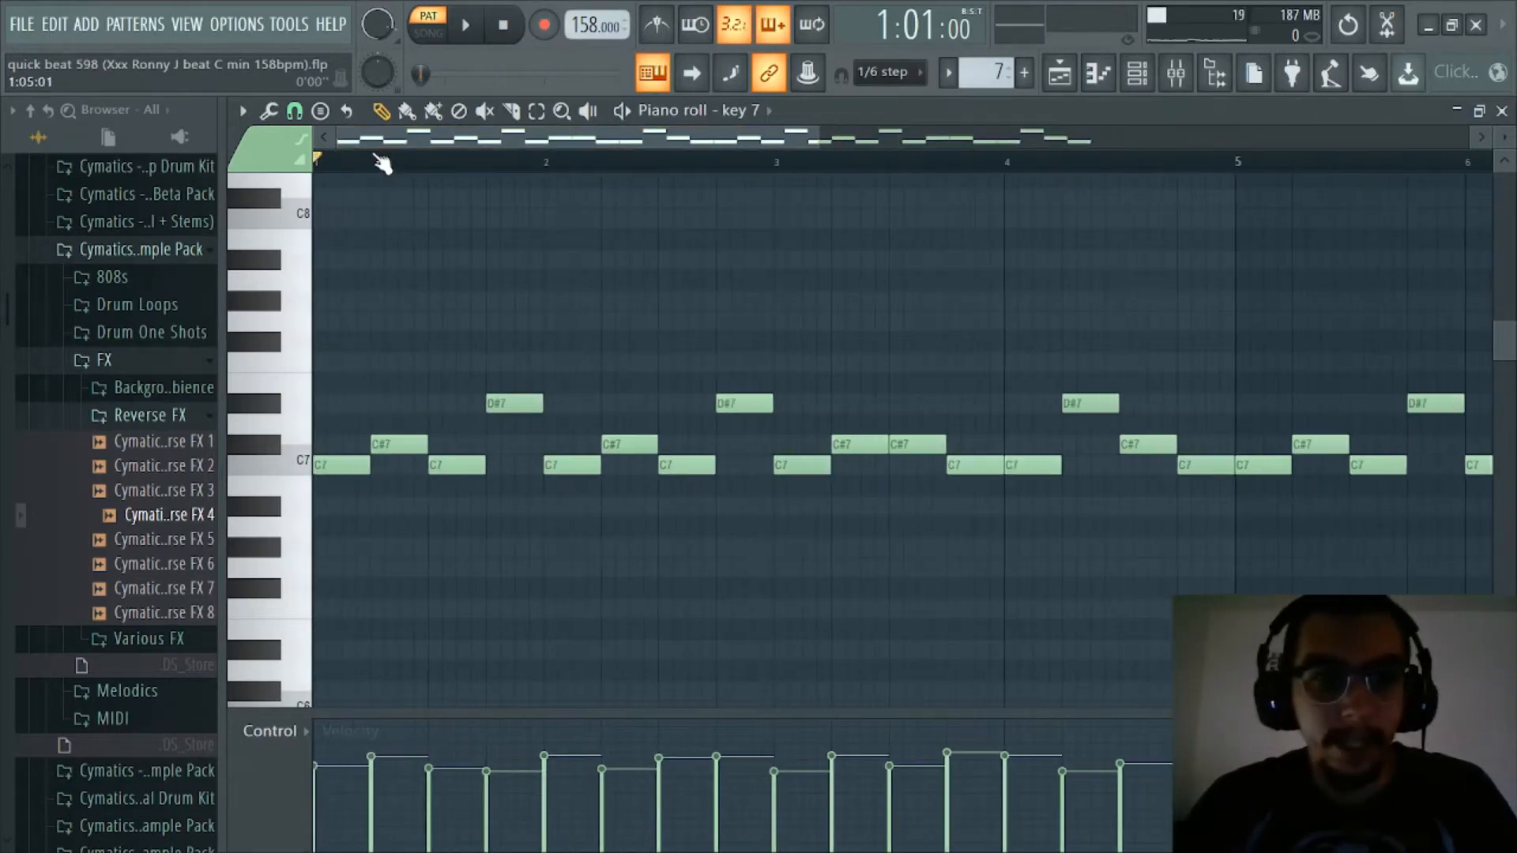
{"action": "scroll", "coordinate": [381, 163], "scroll_direction": "up", "scroll_amount": 3}
{"action": "scroll", "coordinate": [400, 163], "scroll_direction": "down", "scroll_amount": 2}
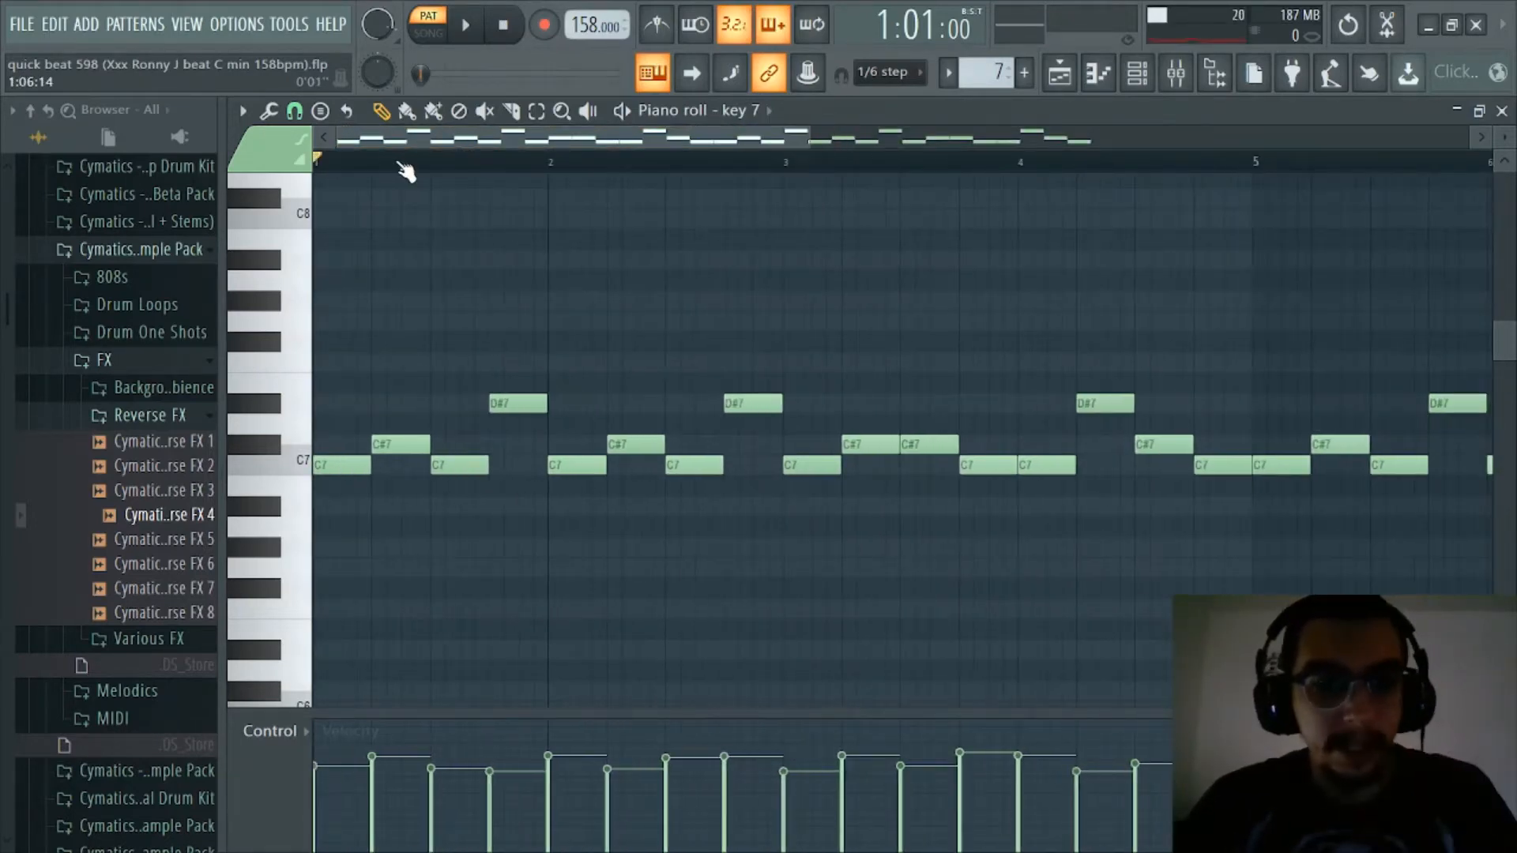
Play the key 7 pattern from the start to hear its melody, and stop playback
{"action": "key", "text": "space"}
{"action": "scroll", "coordinate": [634, 168], "scroll_direction": "down", "scroll_amount": 1}
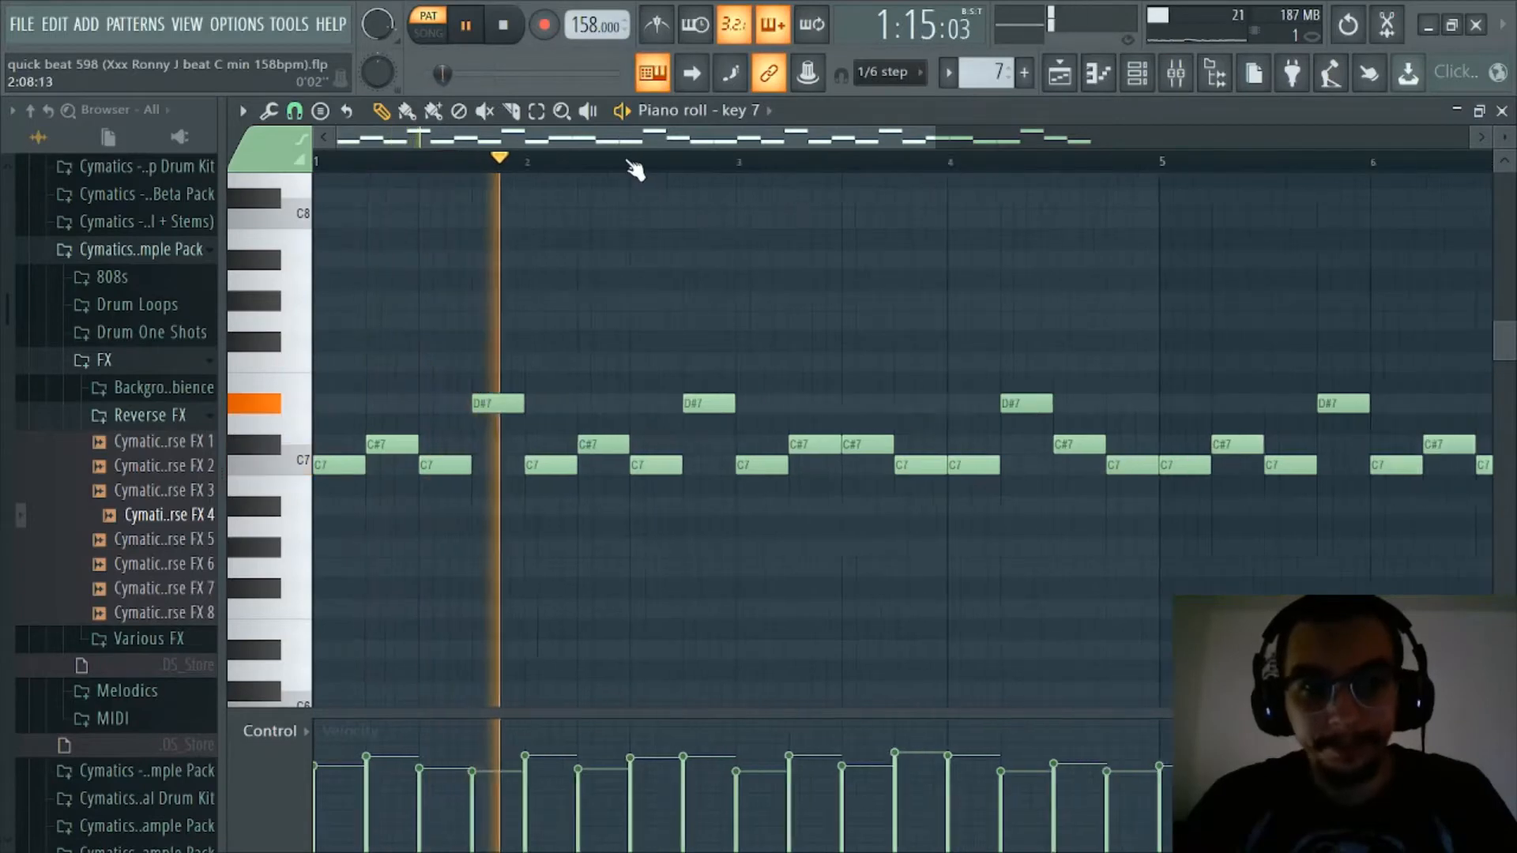
{"action": "scroll", "coordinate": [635, 168], "scroll_direction": "down", "scroll_amount": 3}
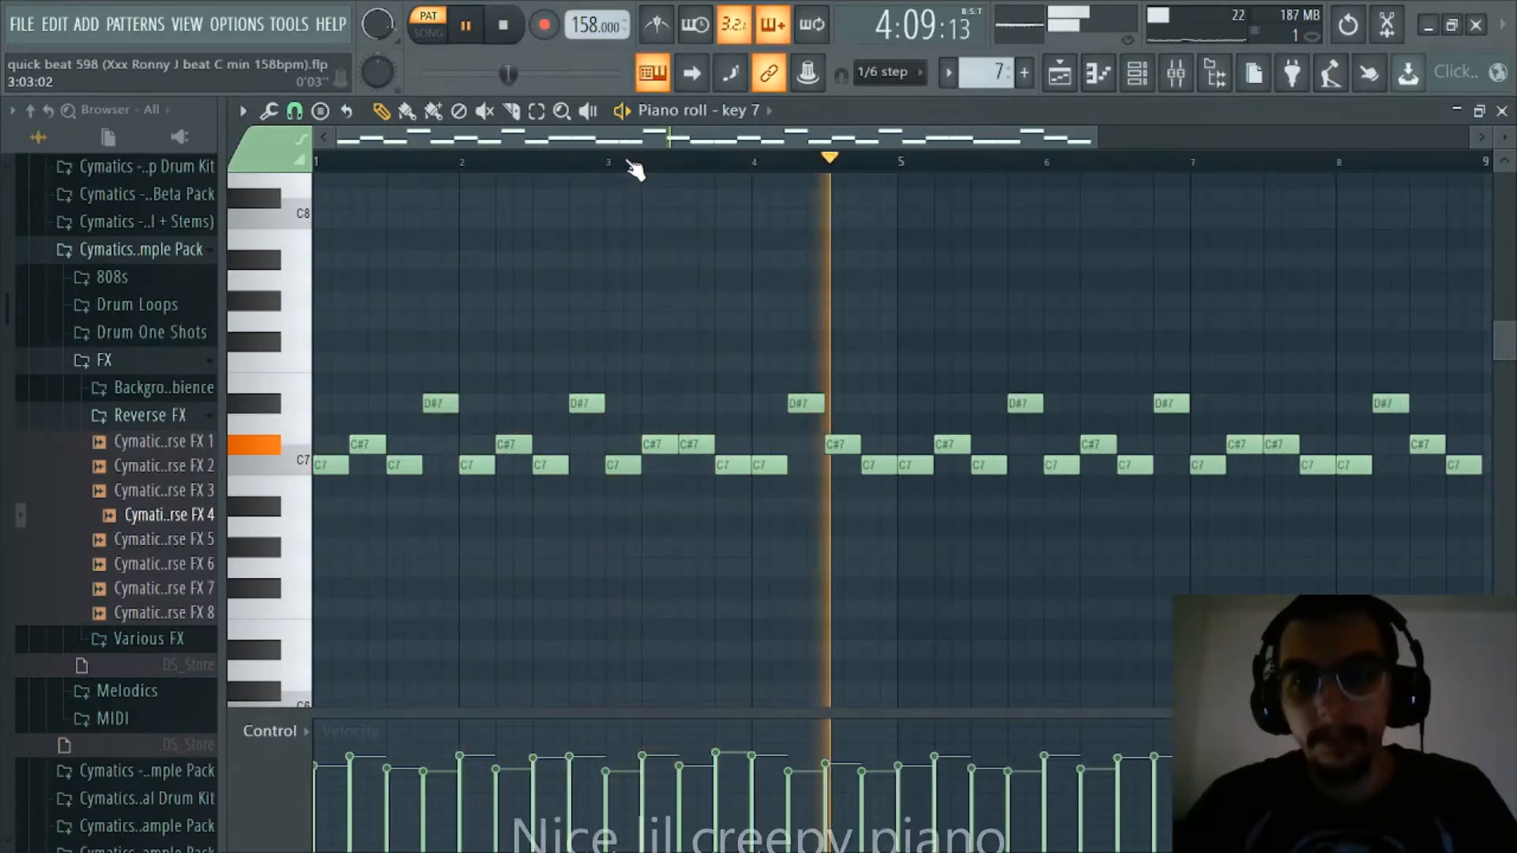
{"action": "scroll", "coordinate": [635, 169], "scroll_direction": "down", "scroll_amount": 3}
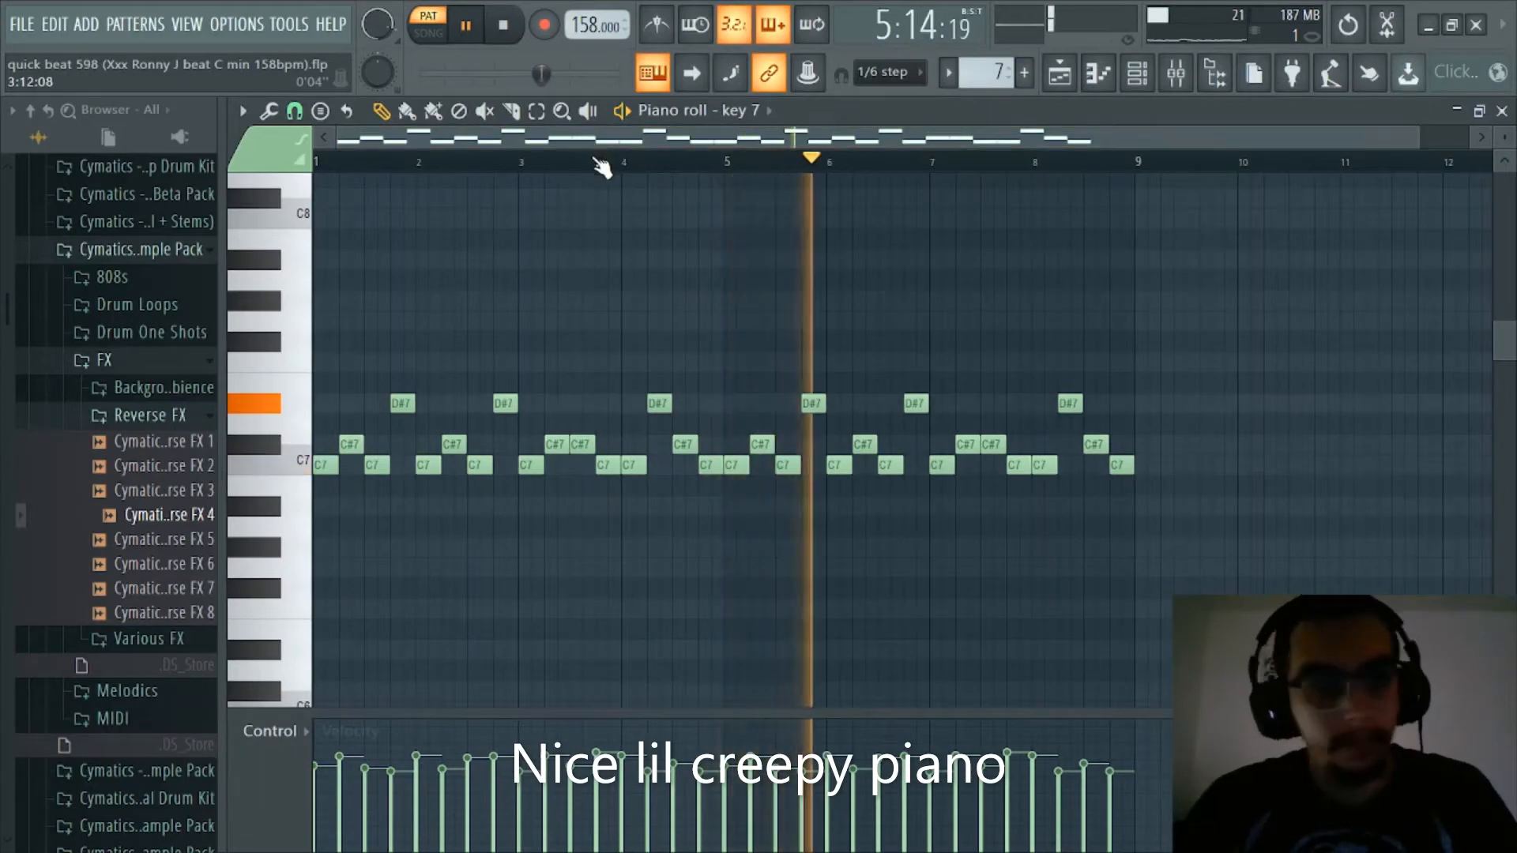
{"action": "scroll", "coordinate": [510, 136], "scroll_direction": "up", "scroll_amount": 1}
{"action": "key", "text": "space"}
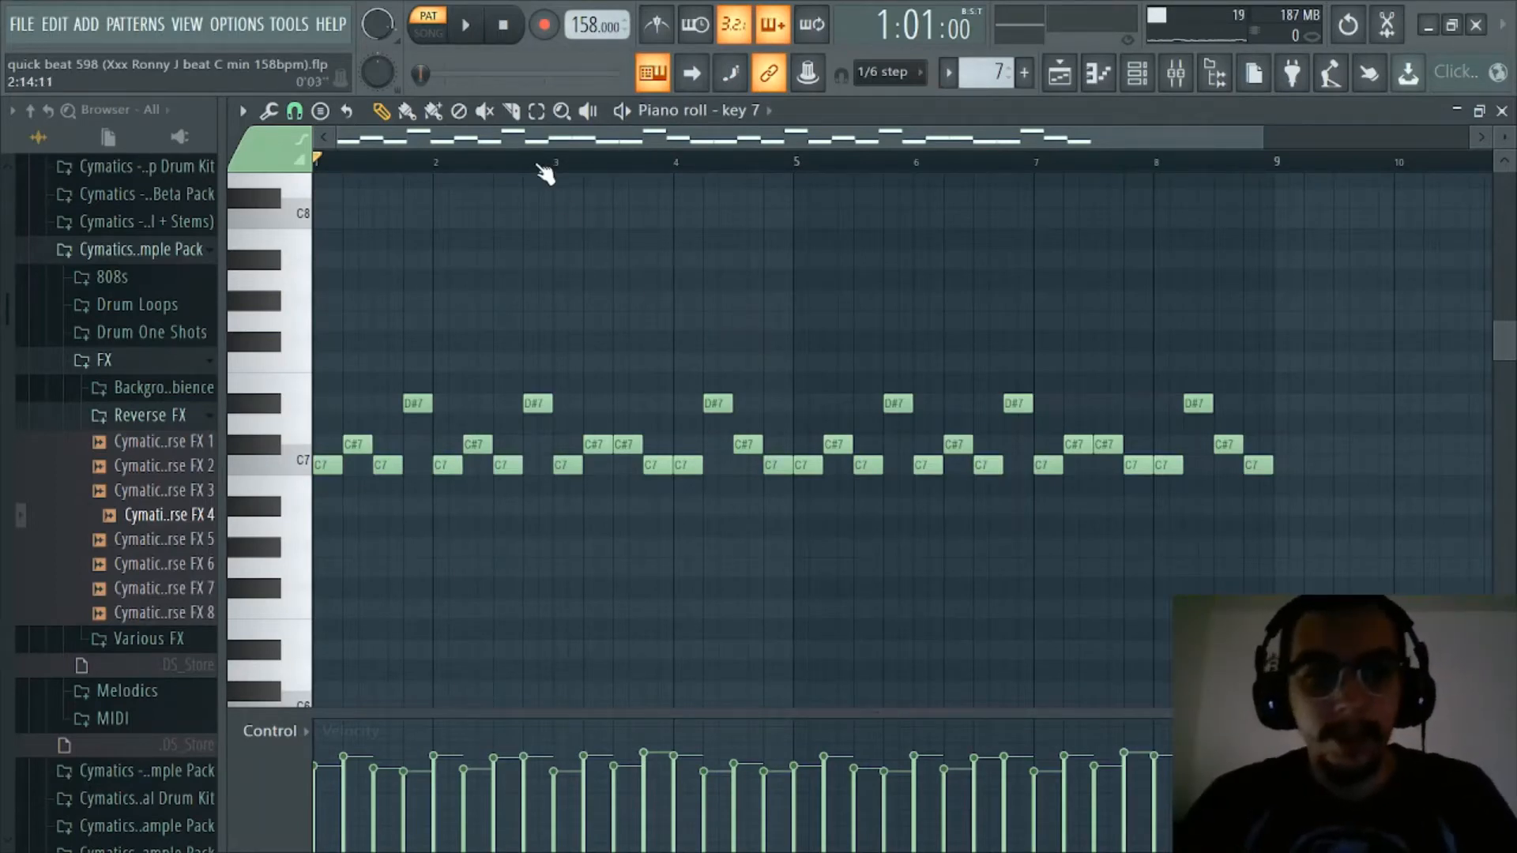
Return from the key 7 notes to the playlist and examine how the clips are arranged across the first sections
{"action": "scroll", "coordinate": [552, 162], "scroll_direction": "up", "scroll_amount": 2}
{"action": "scroll", "coordinate": [656, 316], "scroll_direction": "up", "scroll_amount": 2}
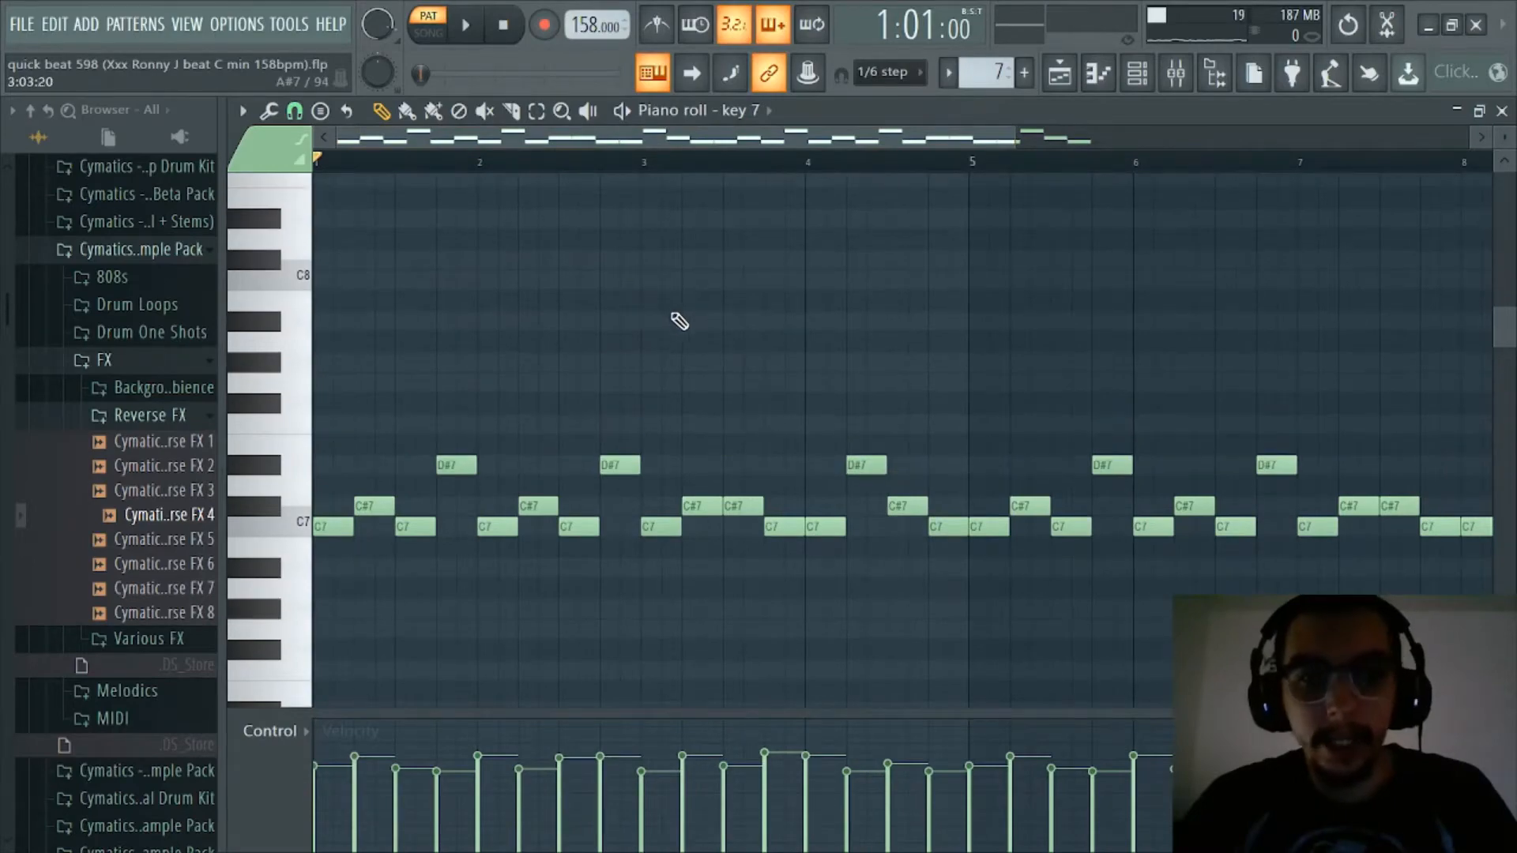
{"action": "left_click", "coordinate": [1104, 79]}
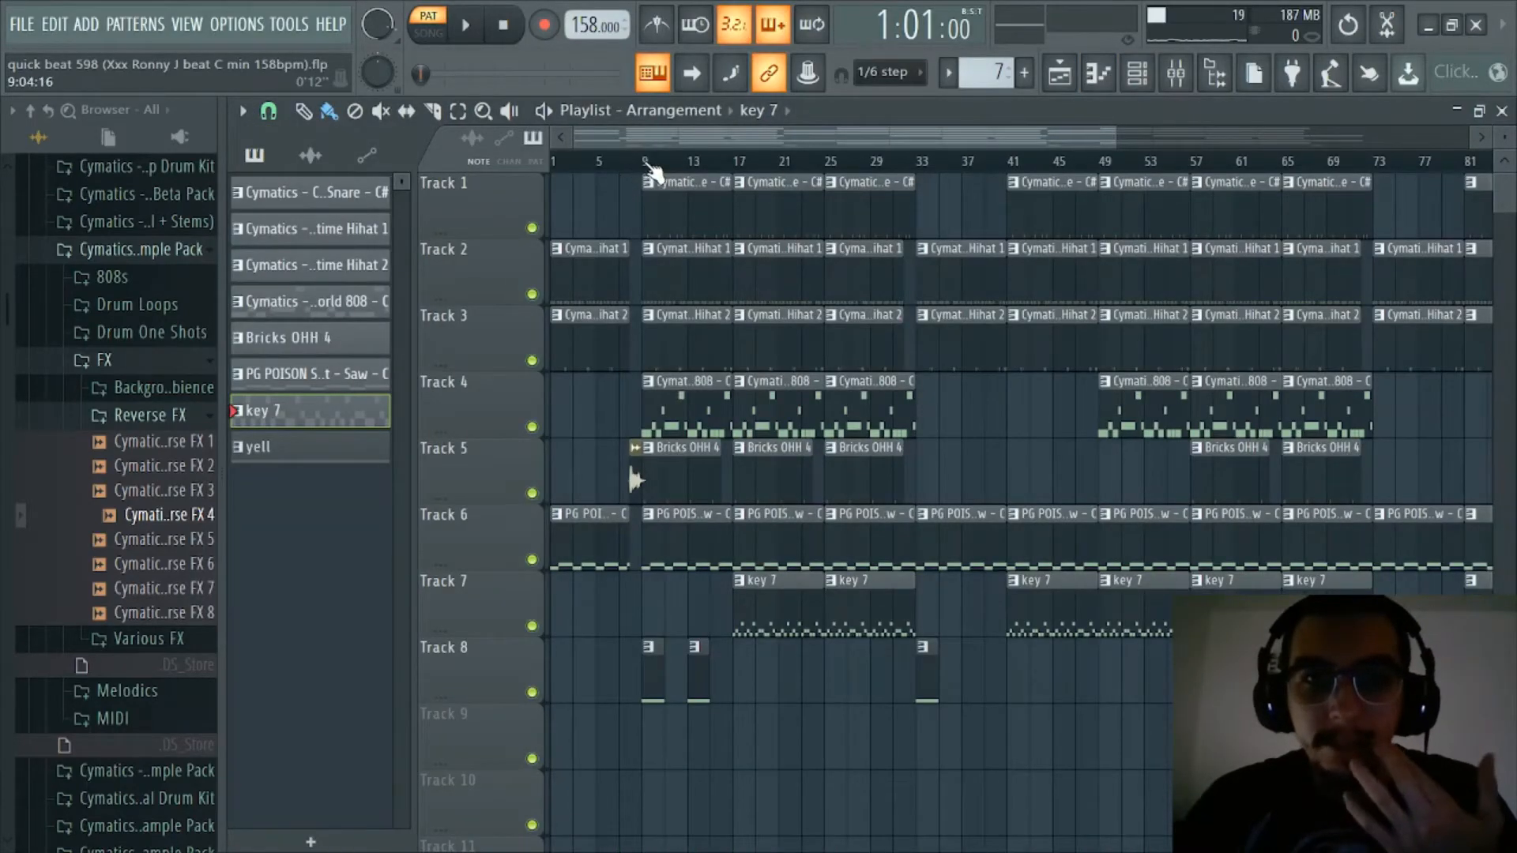
{"action": "scroll", "coordinate": [645, 167], "scroll_direction": "up", "scroll_amount": 4}
{"action": "scroll", "coordinate": [685, 150], "scroll_direction": "down", "scroll_amount": 3}
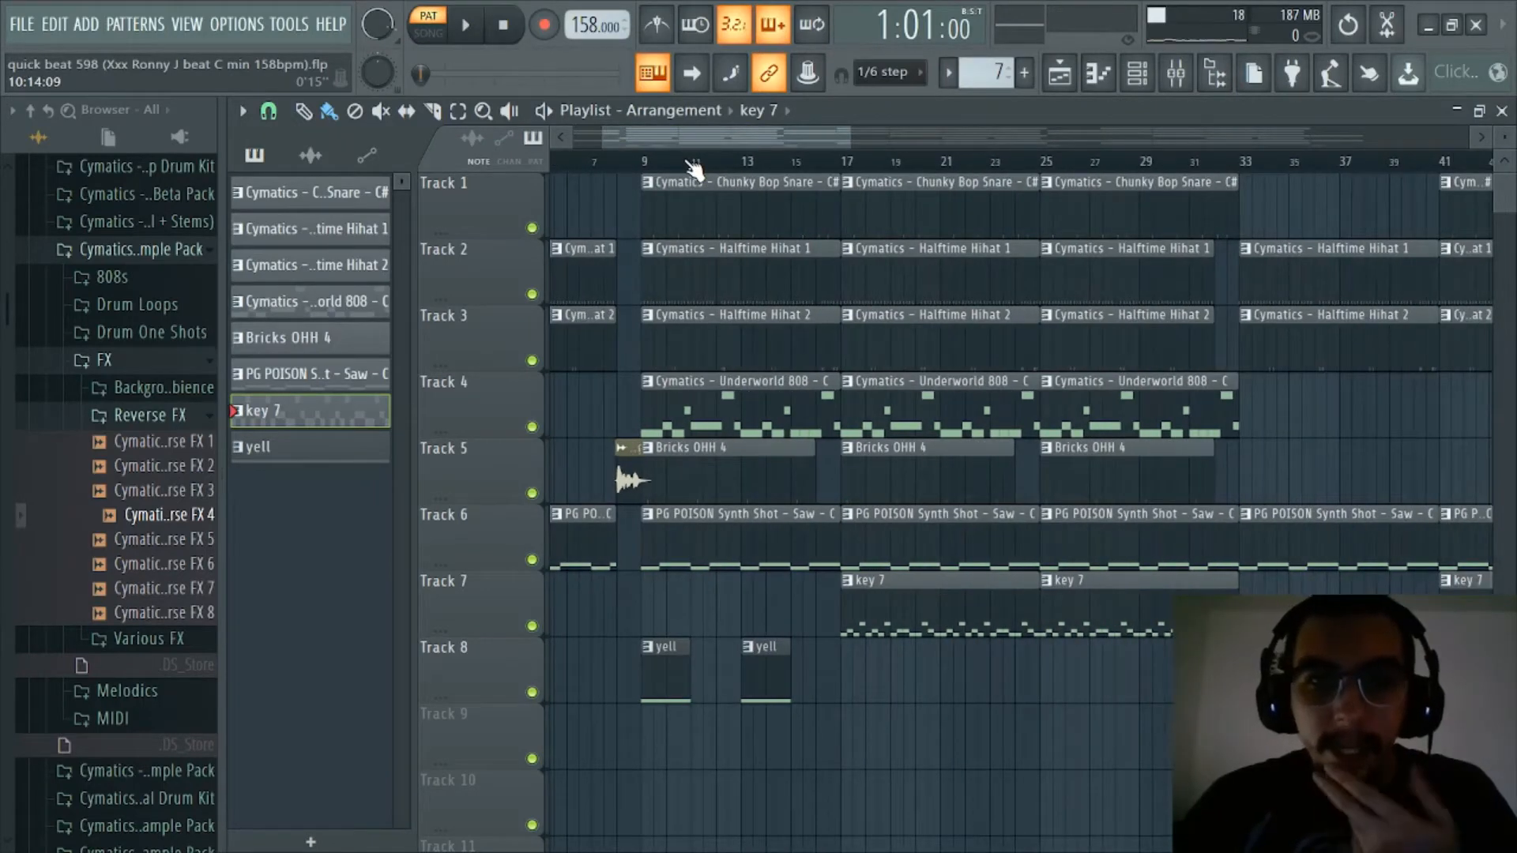
{"action": "scroll", "coordinate": [694, 162], "scroll_direction": "up", "scroll_amount": 3}
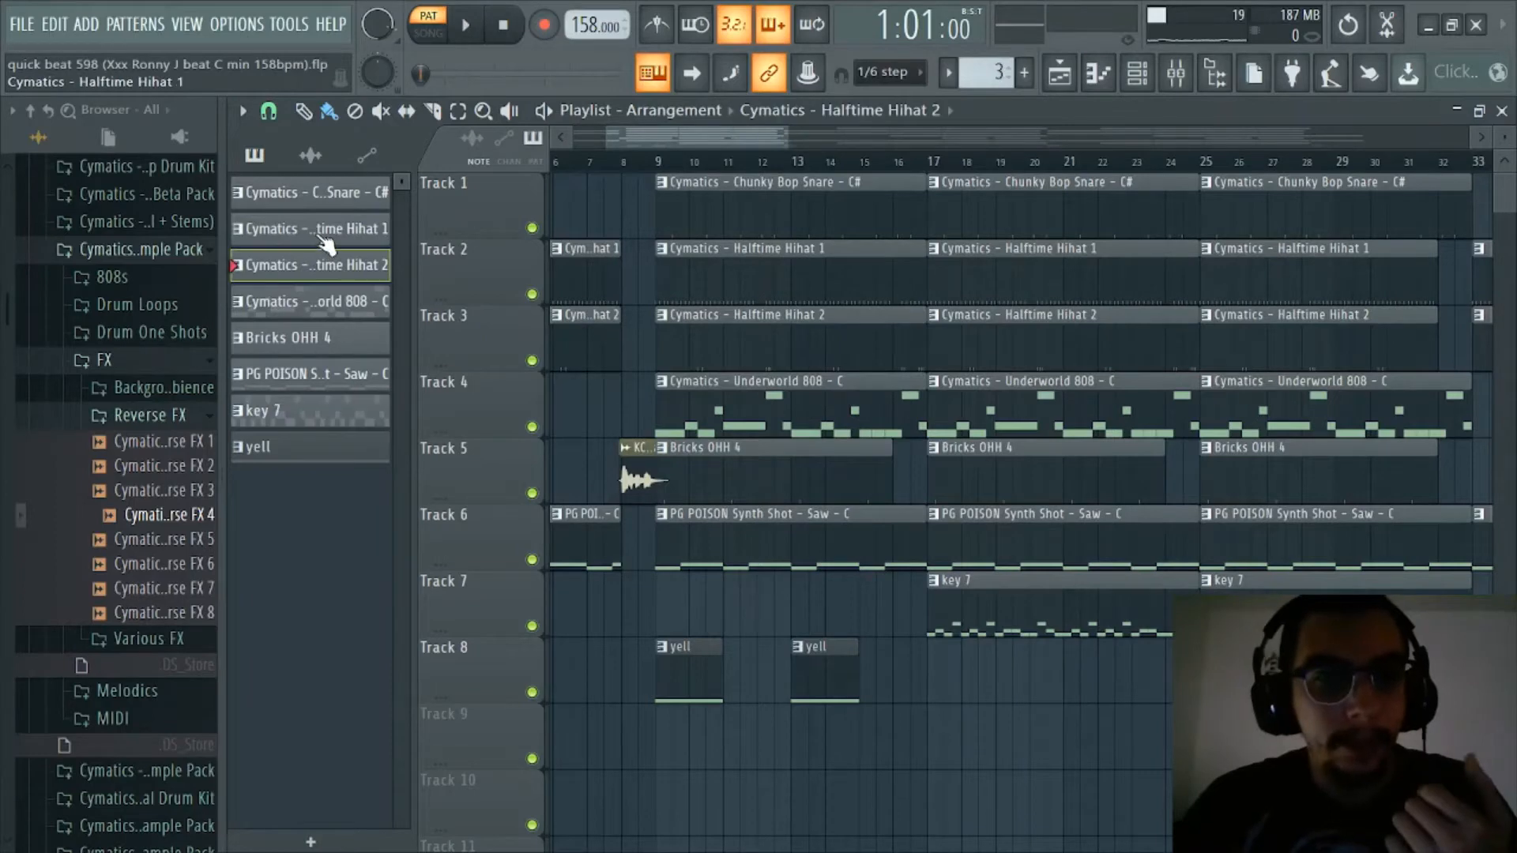
Show the Cymatics Halftime Hihat 1 notes of pattern 2 in the piano roll, with all eight bars in view
{"action": "left_click", "coordinate": [1099, 74]}
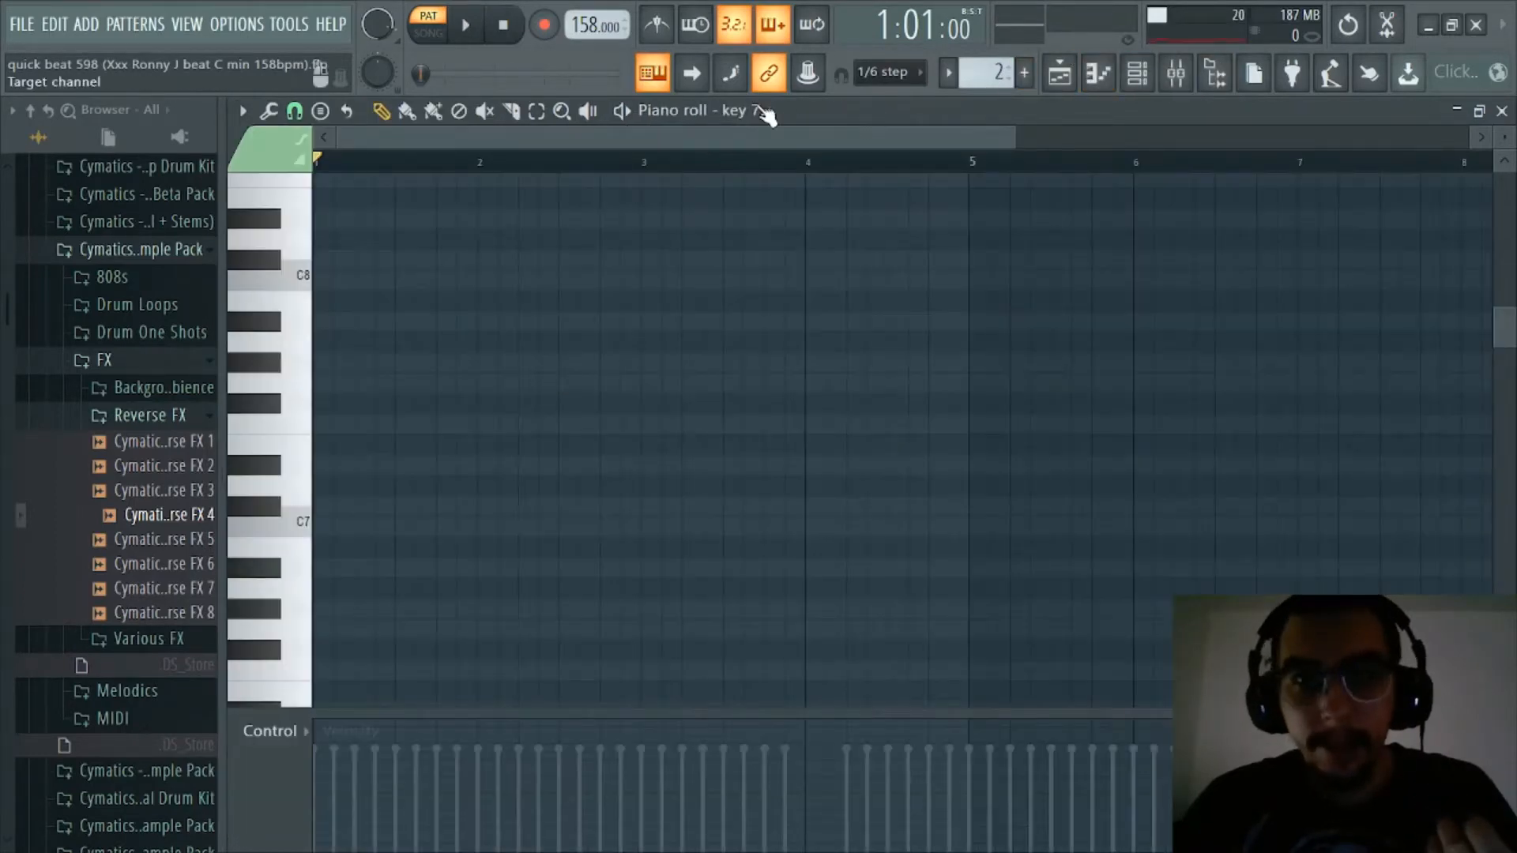
{"action": "left_click", "coordinate": [739, 110]}
{"action": "left_click", "coordinate": [811, 229]}
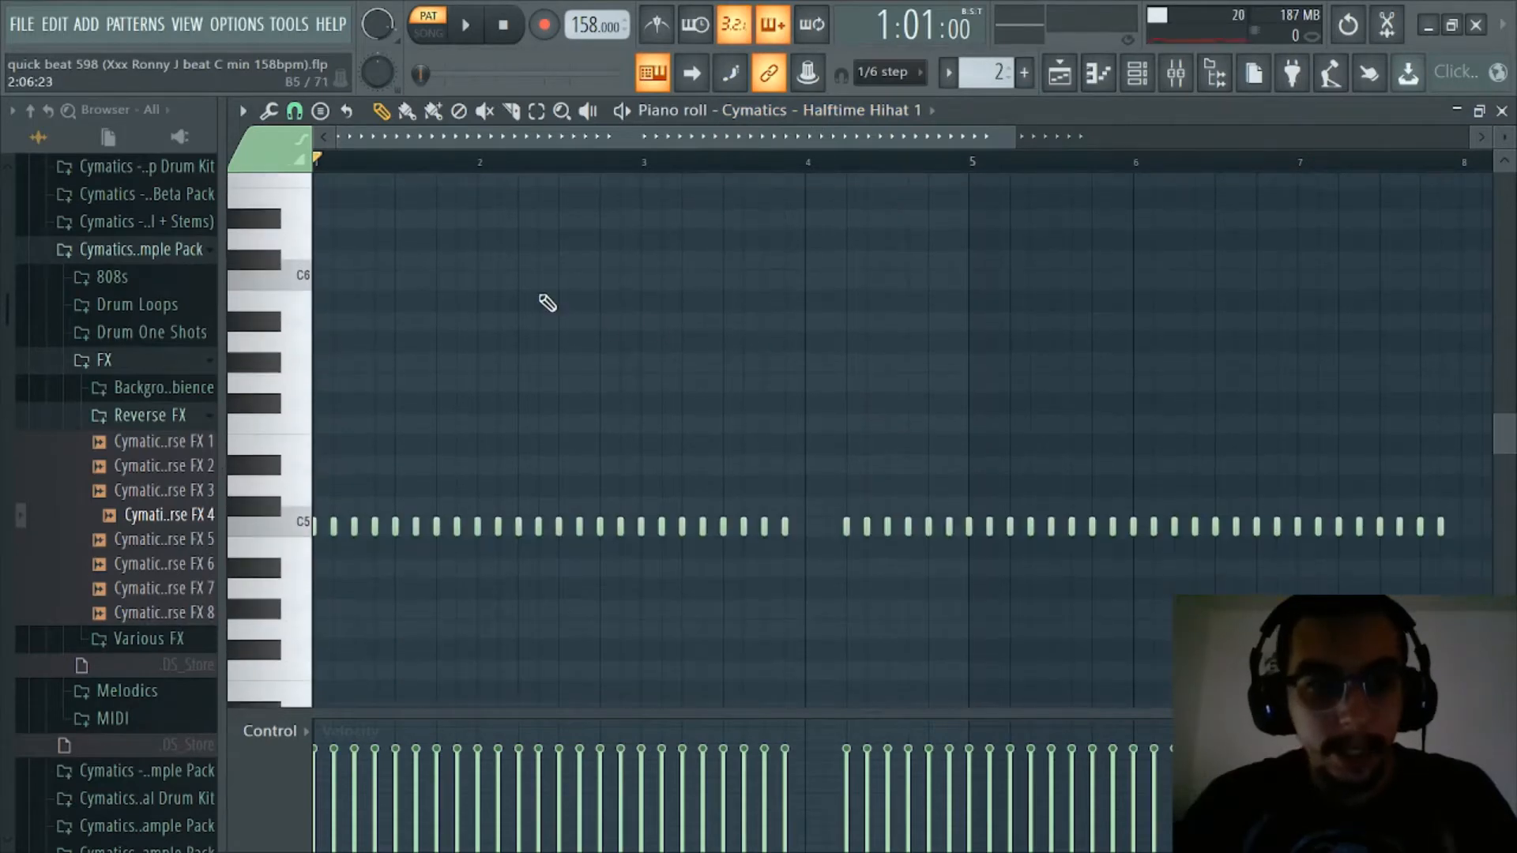
{"action": "scroll", "coordinate": [572, 162], "scroll_direction": "down", "scroll_amount": 2}
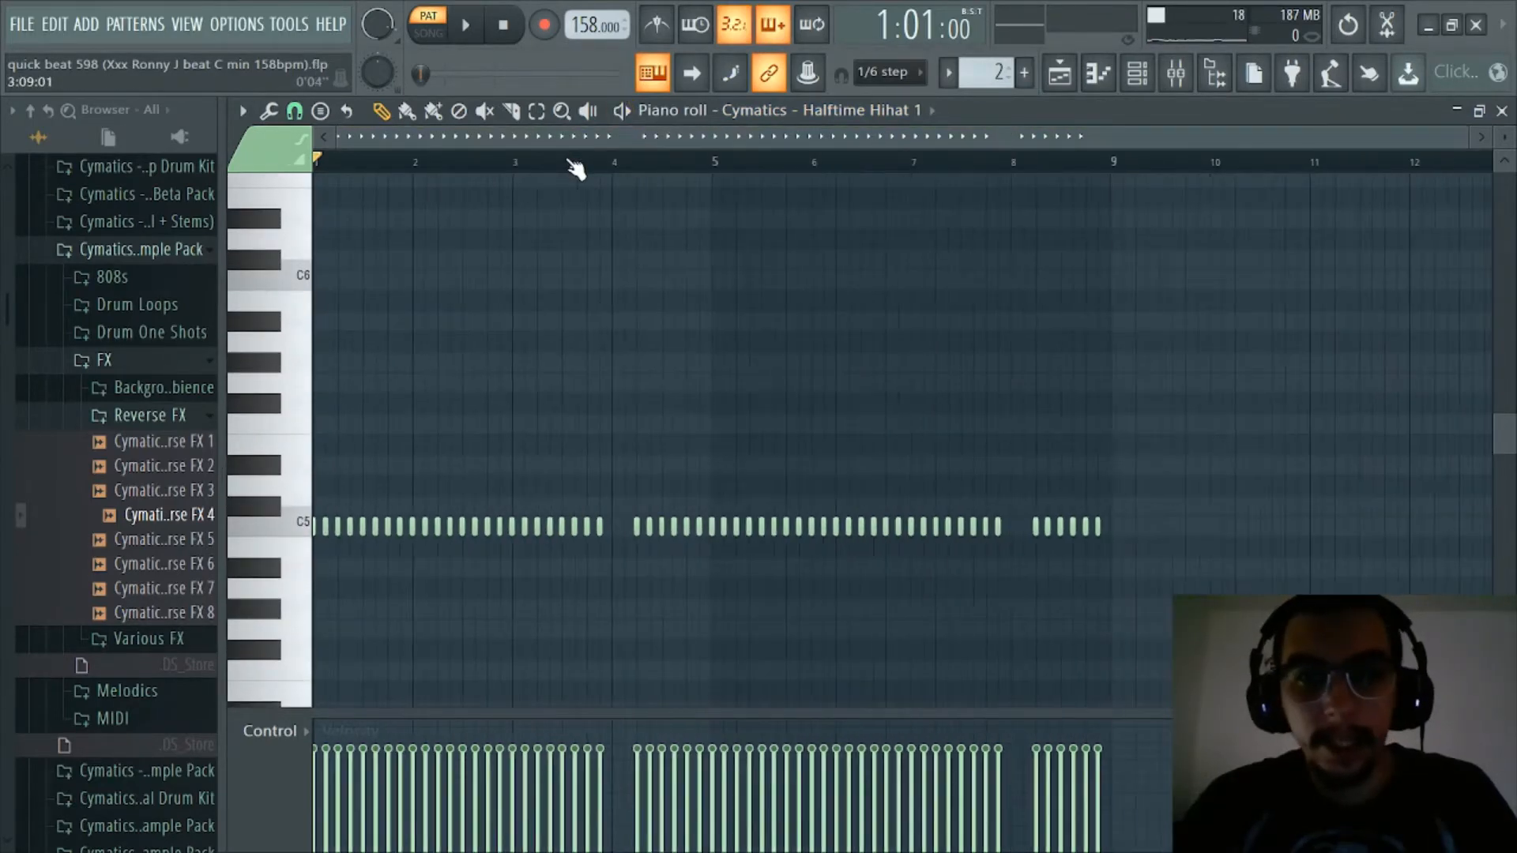
{"action": "scroll", "coordinate": [576, 158], "scroll_direction": "up", "scroll_amount": 1}
{"action": "left_click_drag", "start_coordinate": [576, 138], "coordinate": [395, 147]}
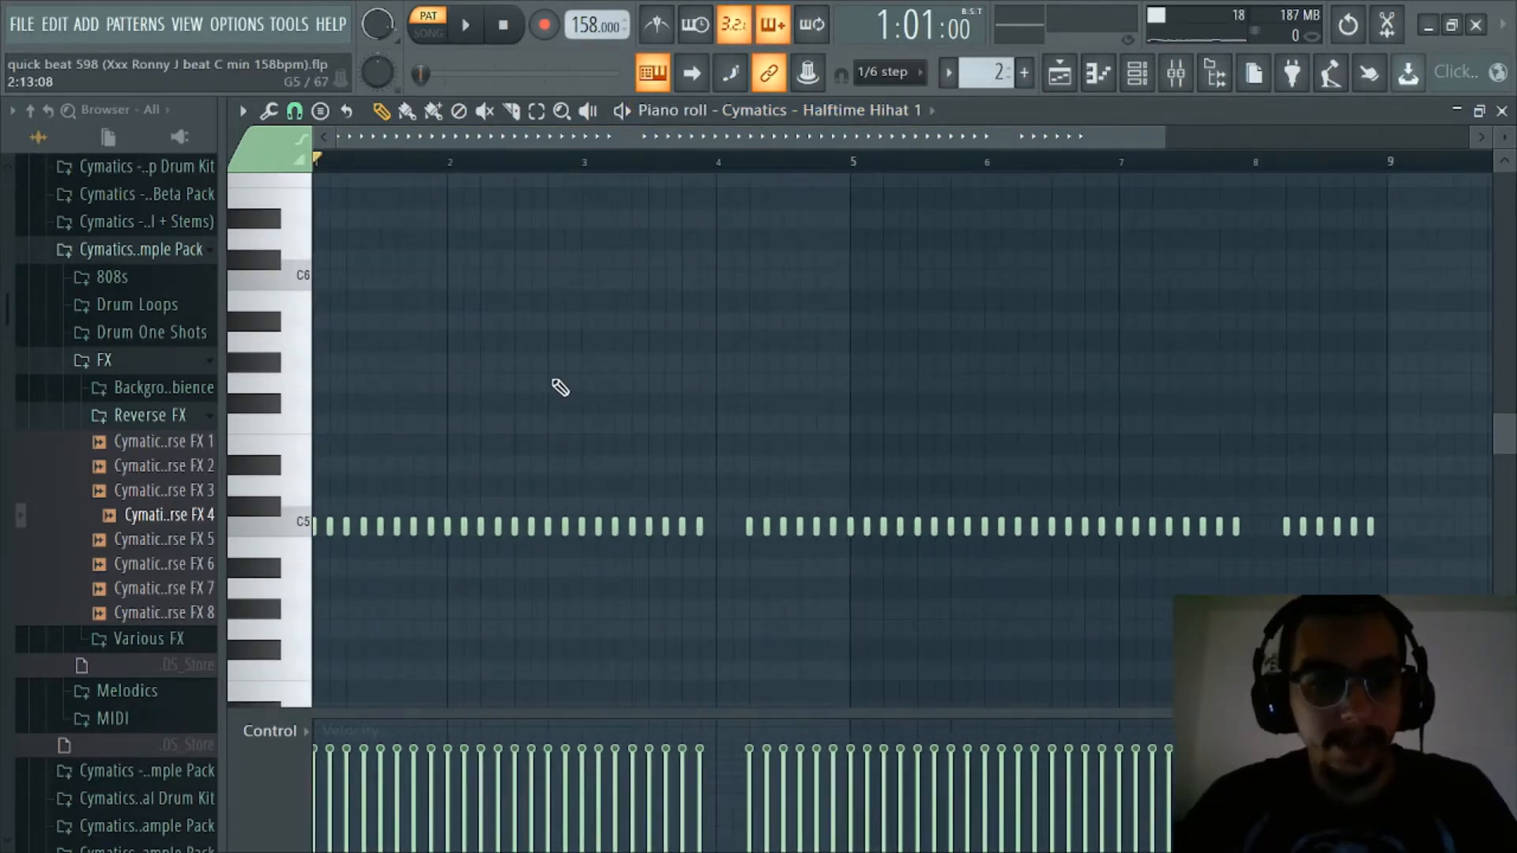
Play the Halftime Hihat 1 pattern from the start to hear its rhythm, and stop playback
{"action": "scroll", "coordinate": [636, 355], "scroll_direction": "down", "scroll_amount": 3}
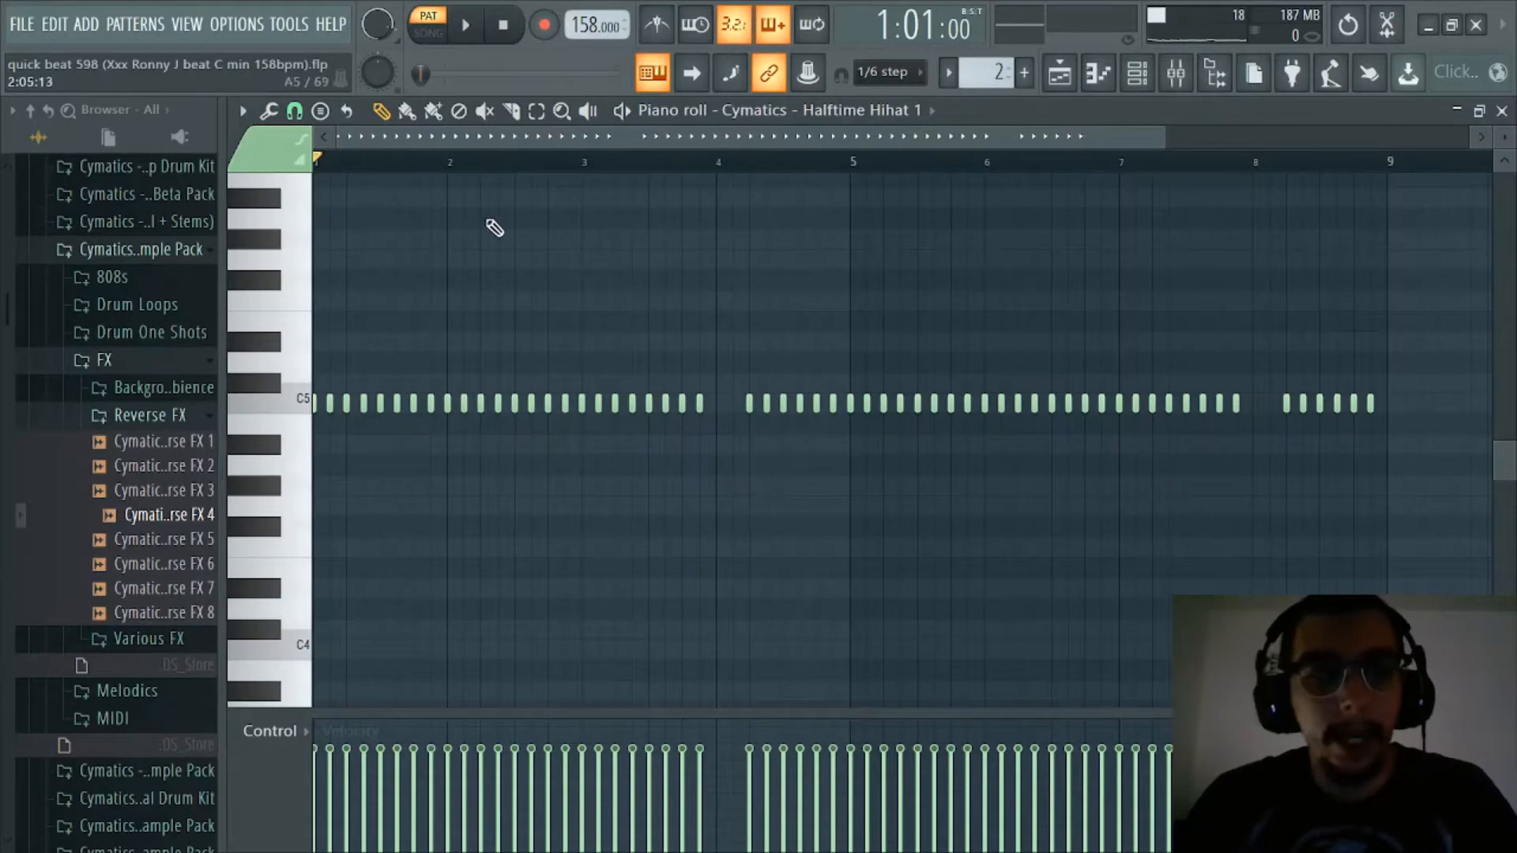
{"action": "scroll", "coordinate": [535, 170], "scroll_direction": "down", "scroll_amount": 1}
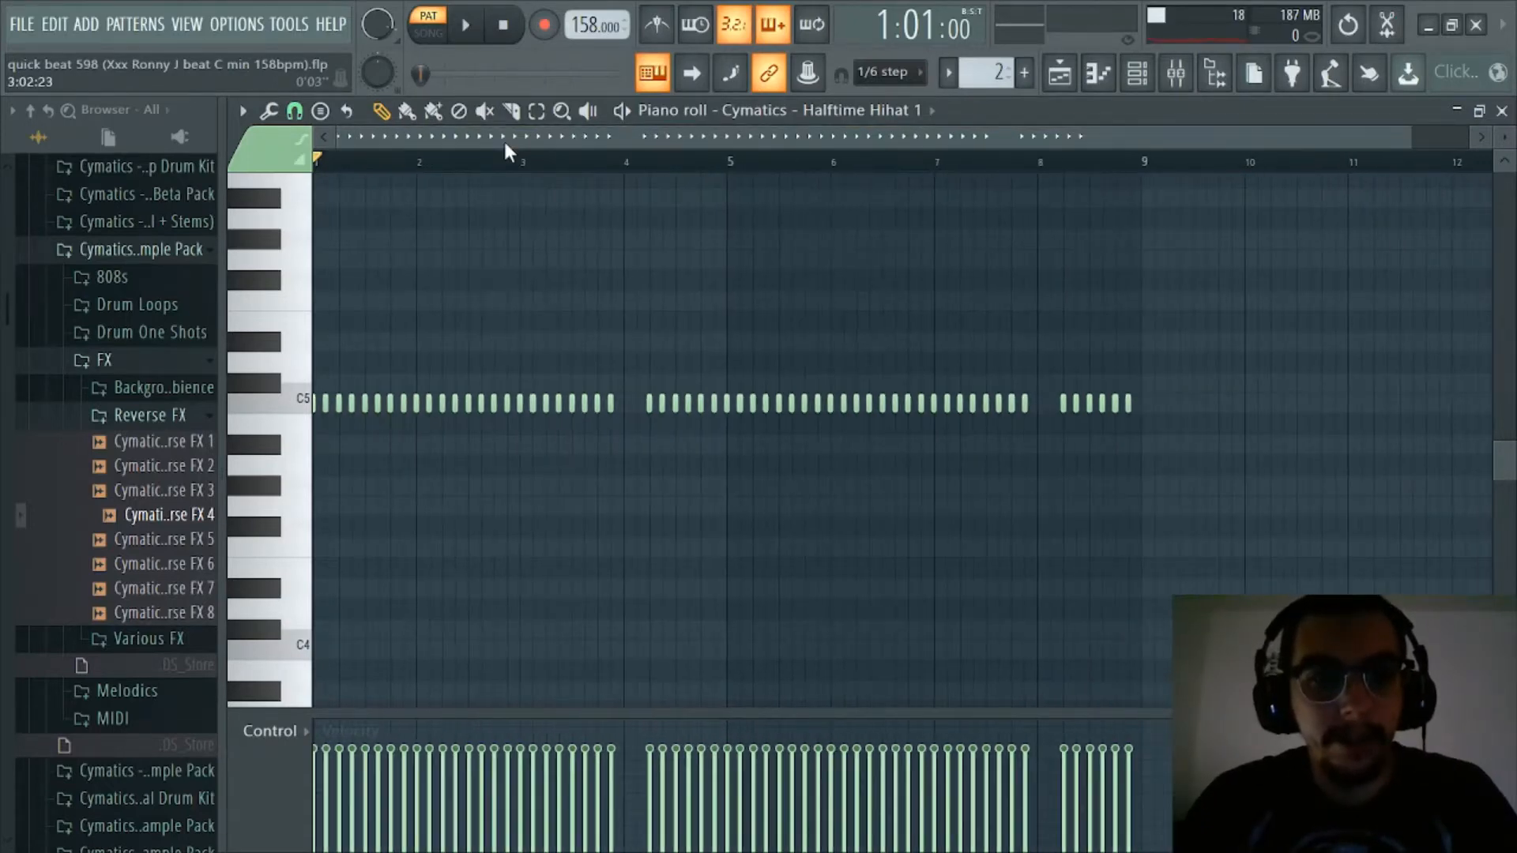
{"action": "key", "text": "space"}
{"action": "scroll", "coordinate": [448, 151], "scroll_direction": "up", "scroll_amount": 1}
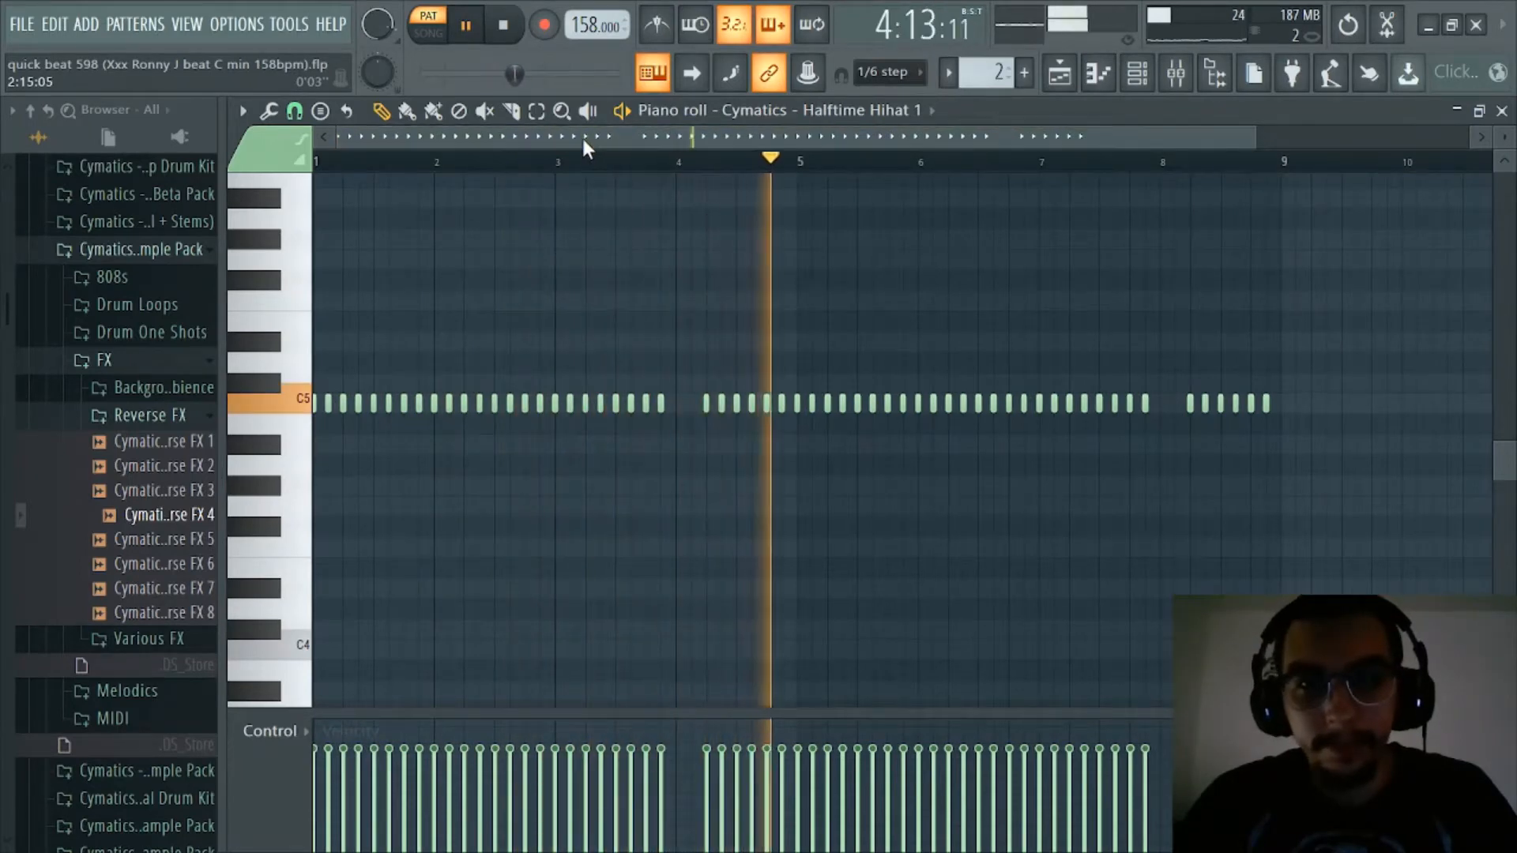
{"action": "key", "text": "space"}
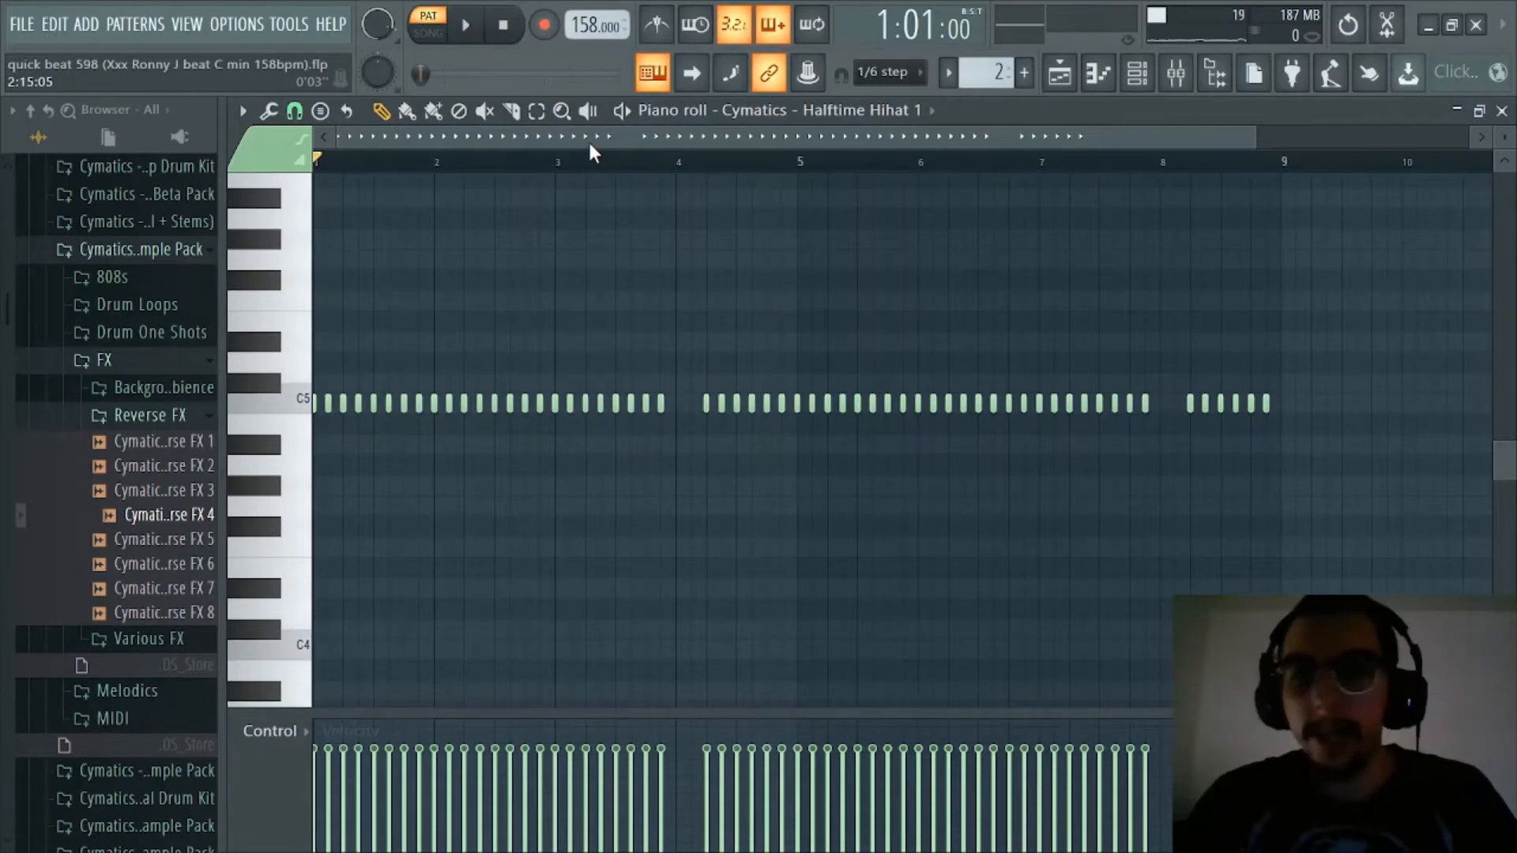
Switch to pattern 3 and show the Cymatics Halftime Hihat 2 channel's notes in the piano roll
{"action": "left_click", "coordinate": [1099, 74]}
{"action": "key", "text": "KP_Add"}
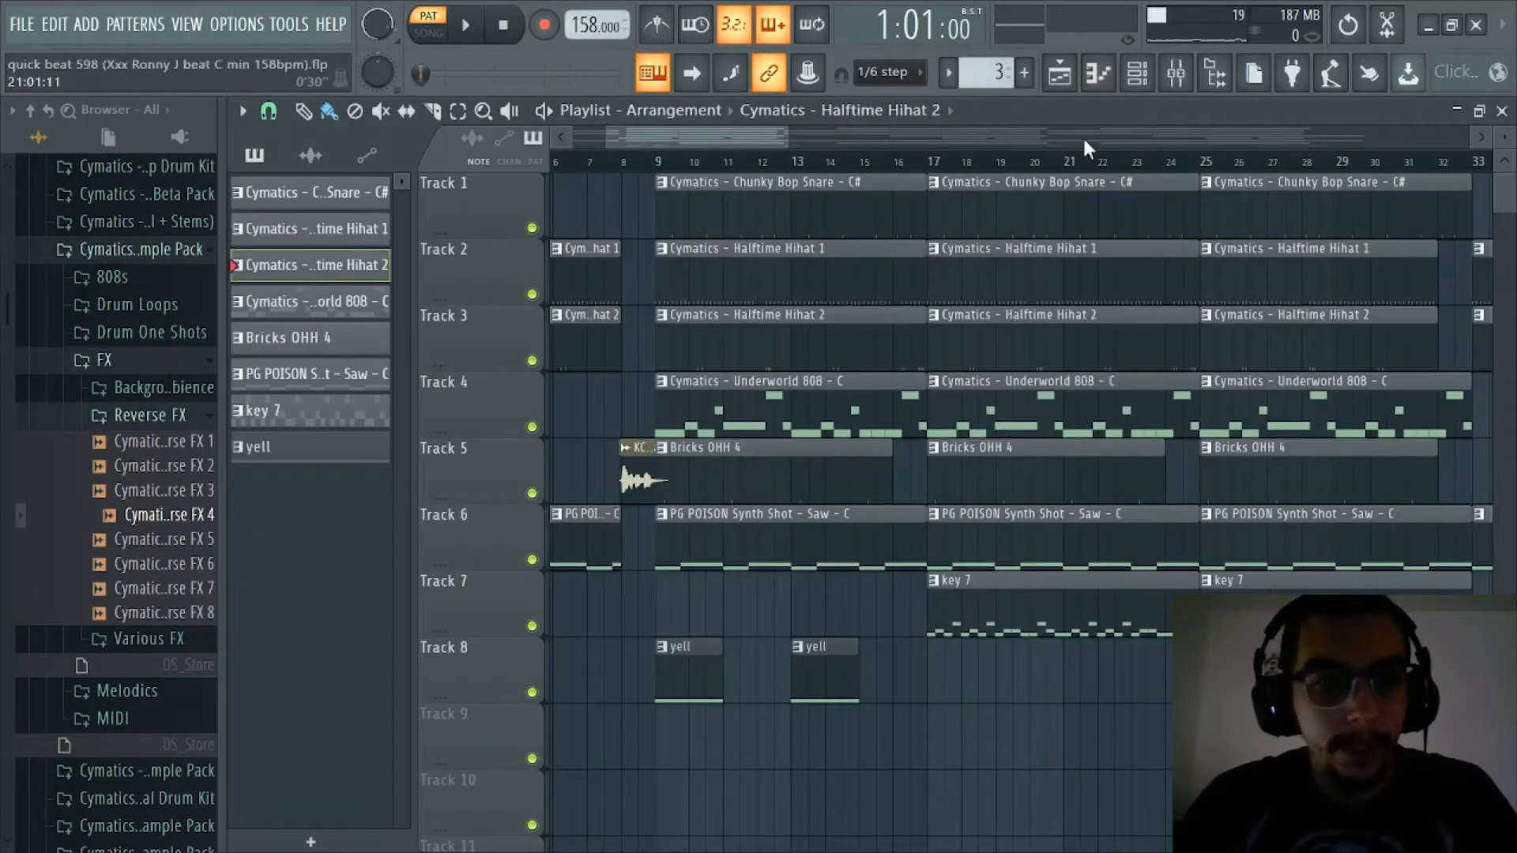
{"action": "left_click", "coordinate": [1102, 75]}
{"action": "left_click", "coordinate": [873, 112]}
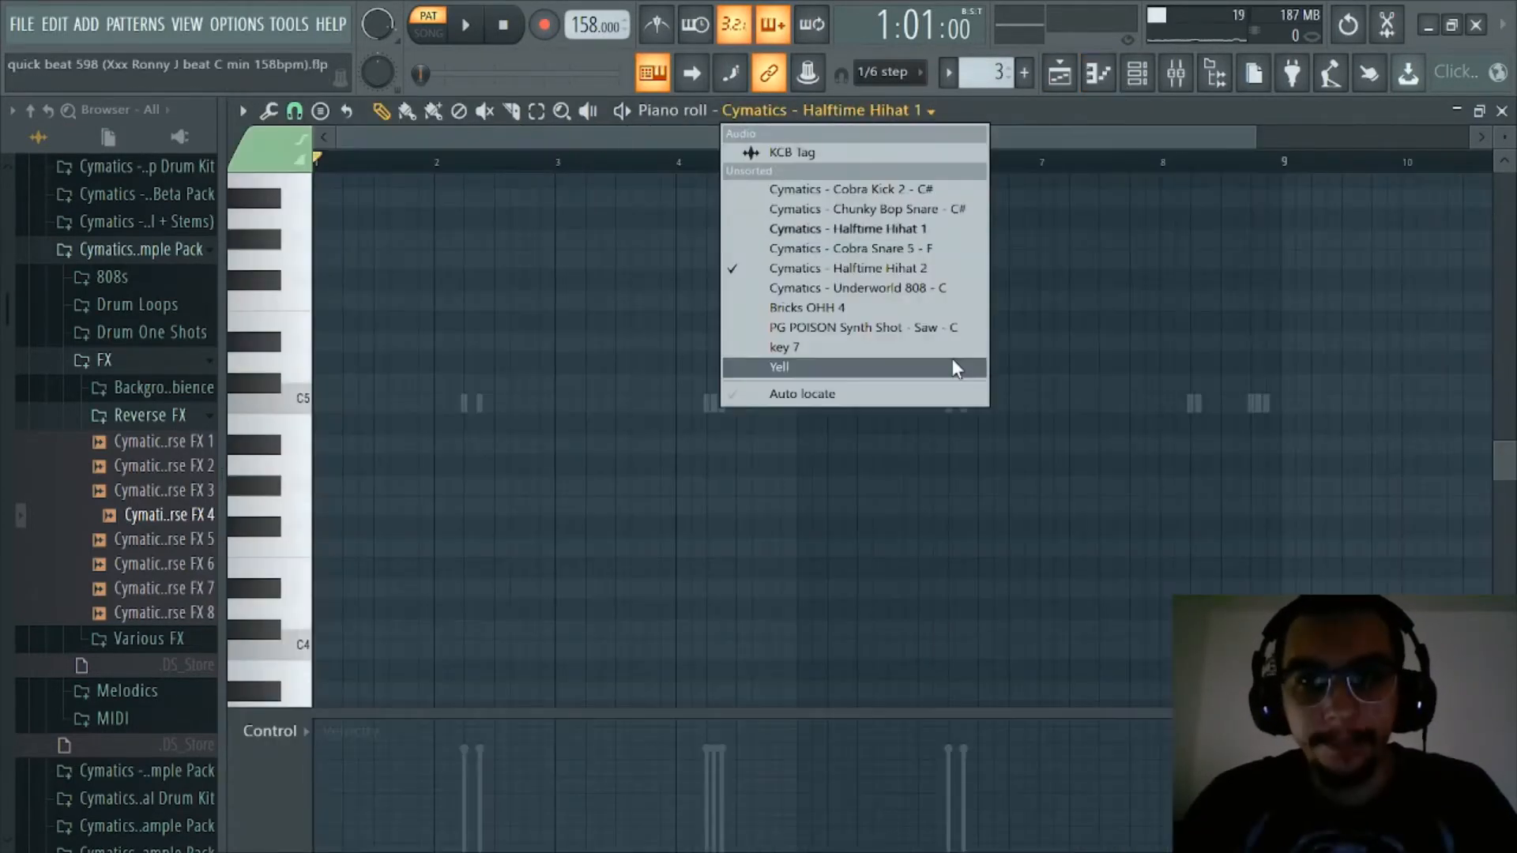
{"action": "left_click", "coordinate": [896, 270]}
{"action": "scroll", "coordinate": [491, 165], "scroll_direction": "up", "scroll_amount": 2}
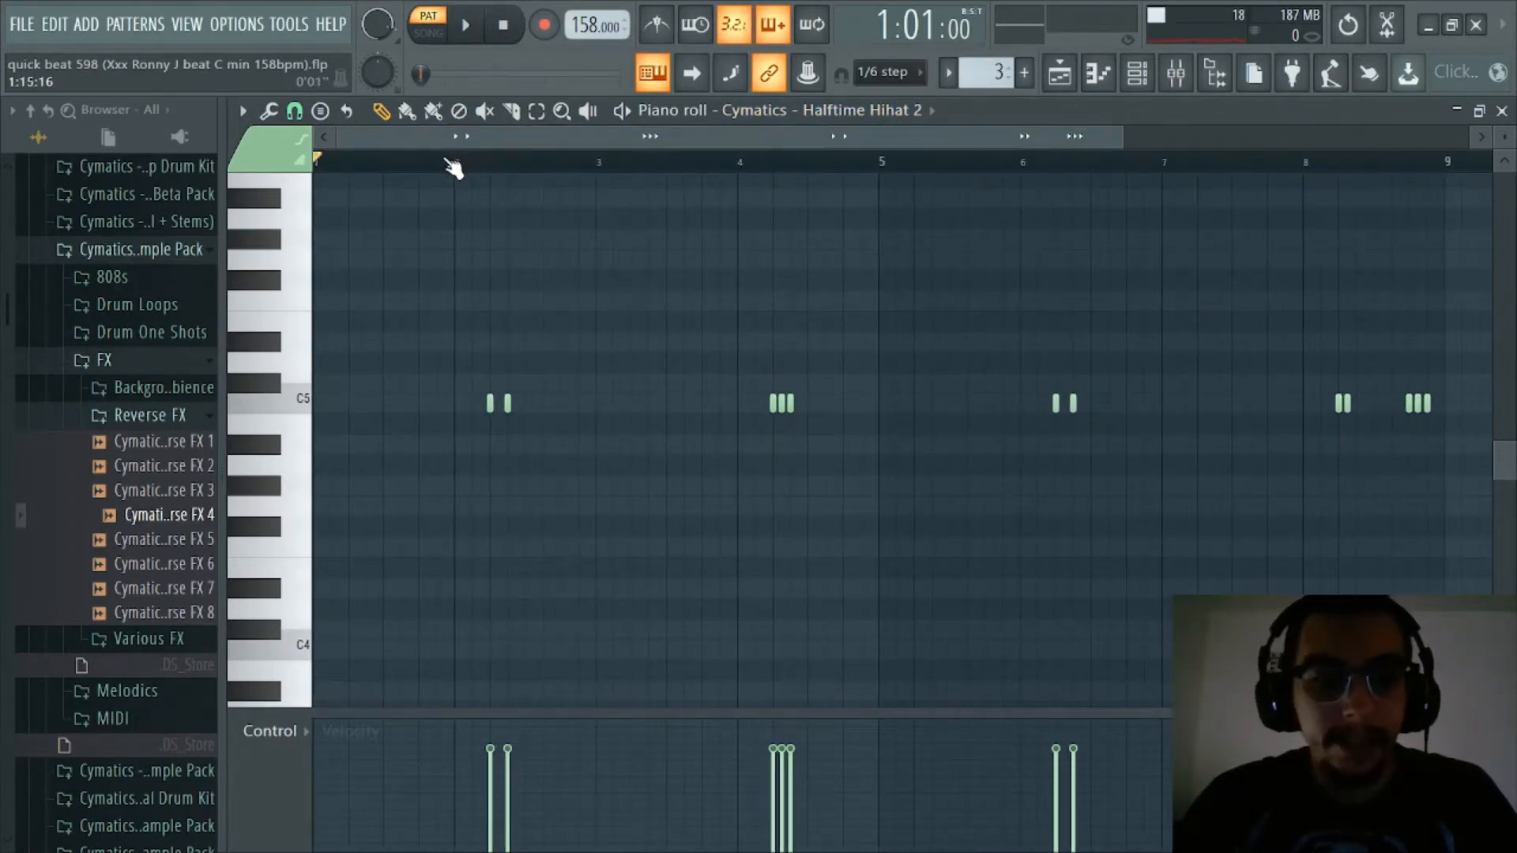
Play the Halftime Hihat 2 pattern from the start to hear its hits, and stop playback
{"action": "key", "text": "space"}
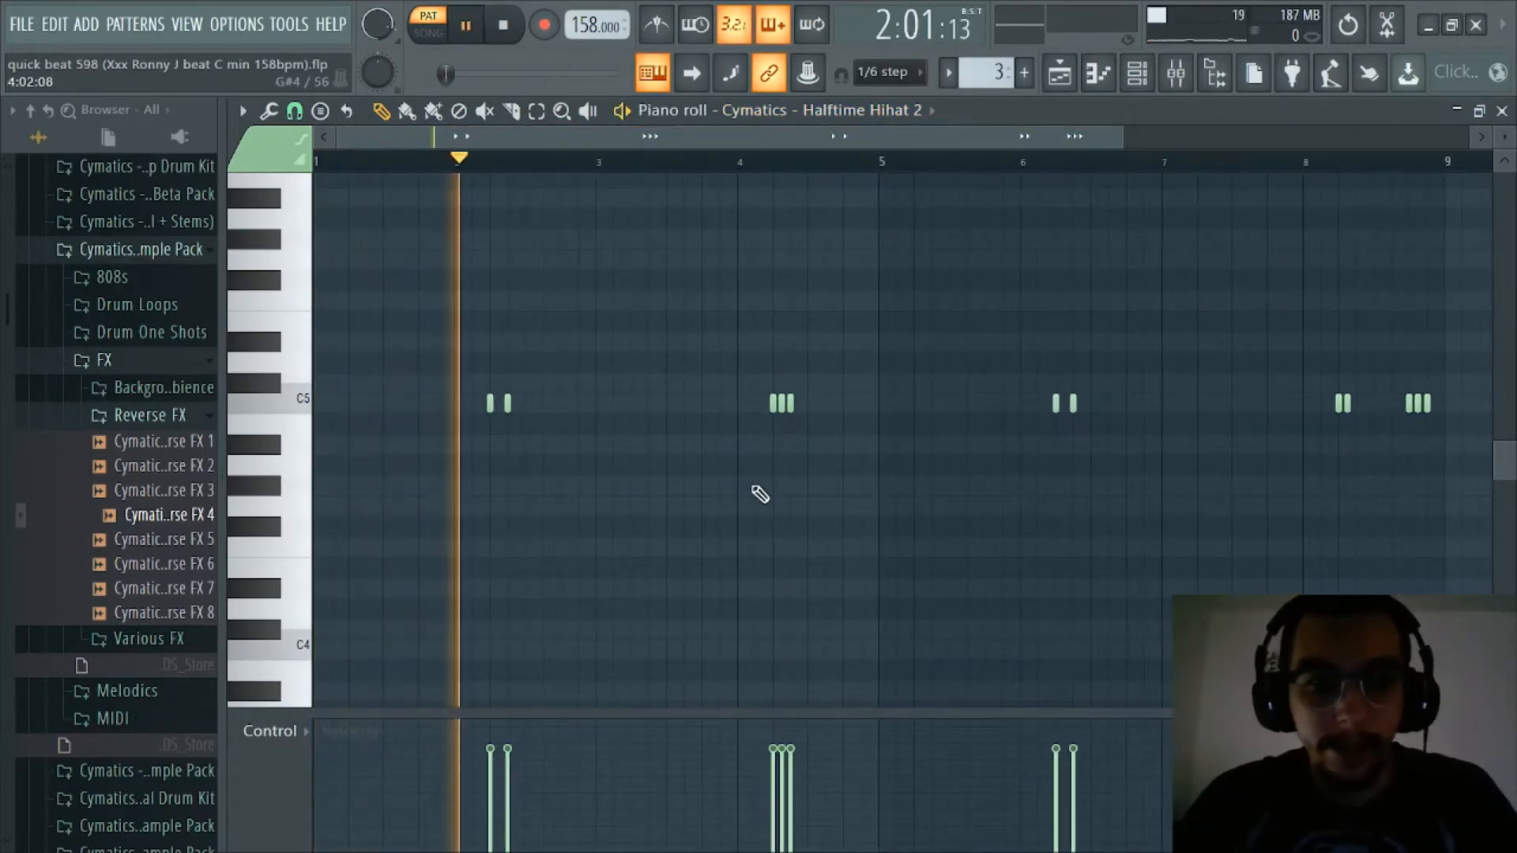
{"action": "scroll", "coordinate": [687, 167], "scroll_direction": "down", "scroll_amount": 1}
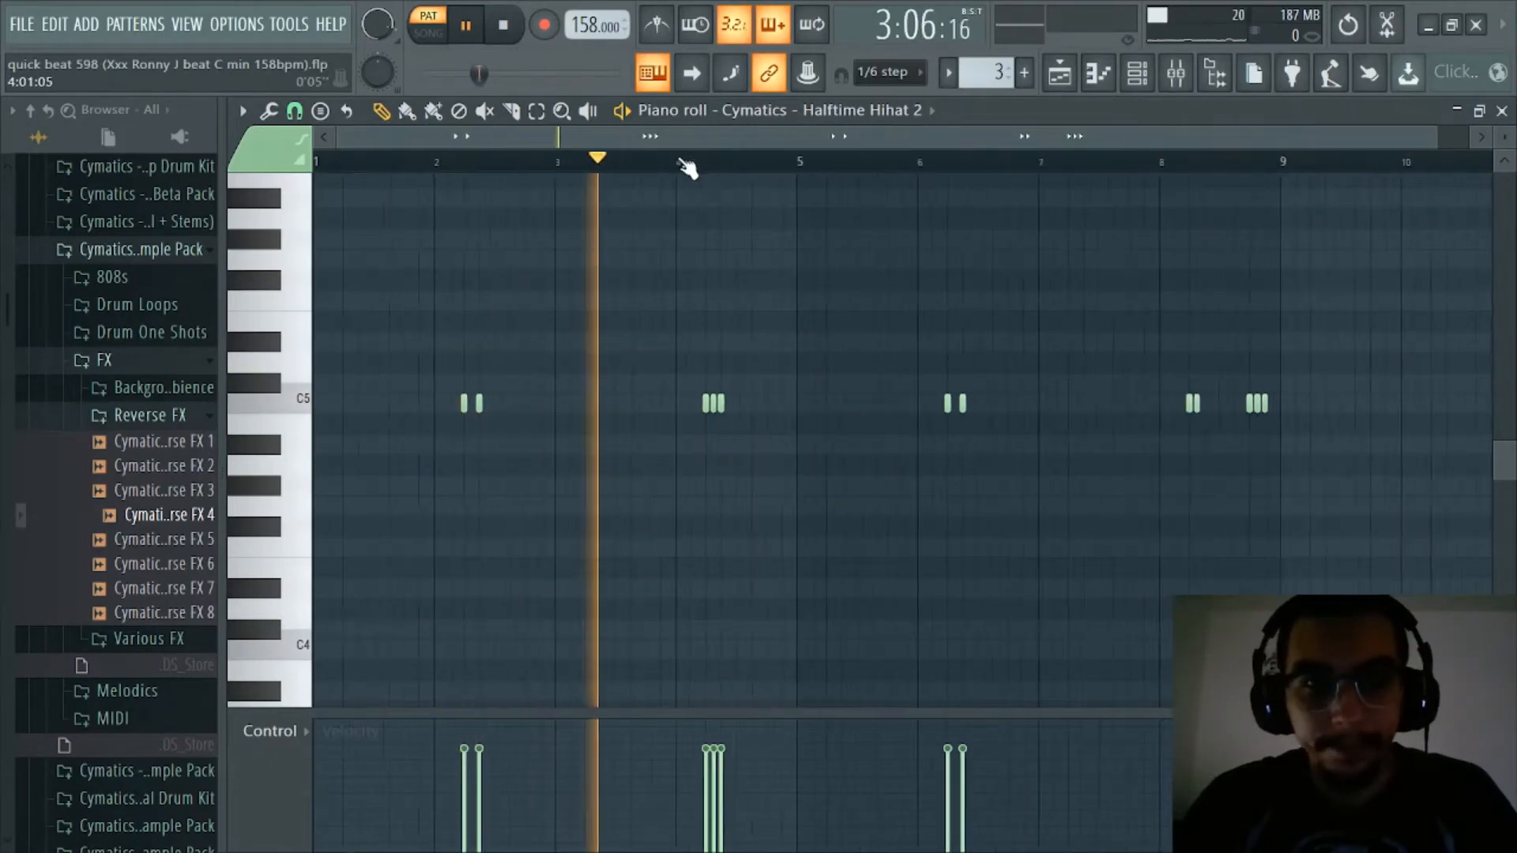
{"action": "scroll", "coordinate": [664, 154], "scroll_direction": "down", "scroll_amount": 1}
{"action": "scroll", "coordinate": [628, 154], "scroll_direction": "up", "scroll_amount": 2}
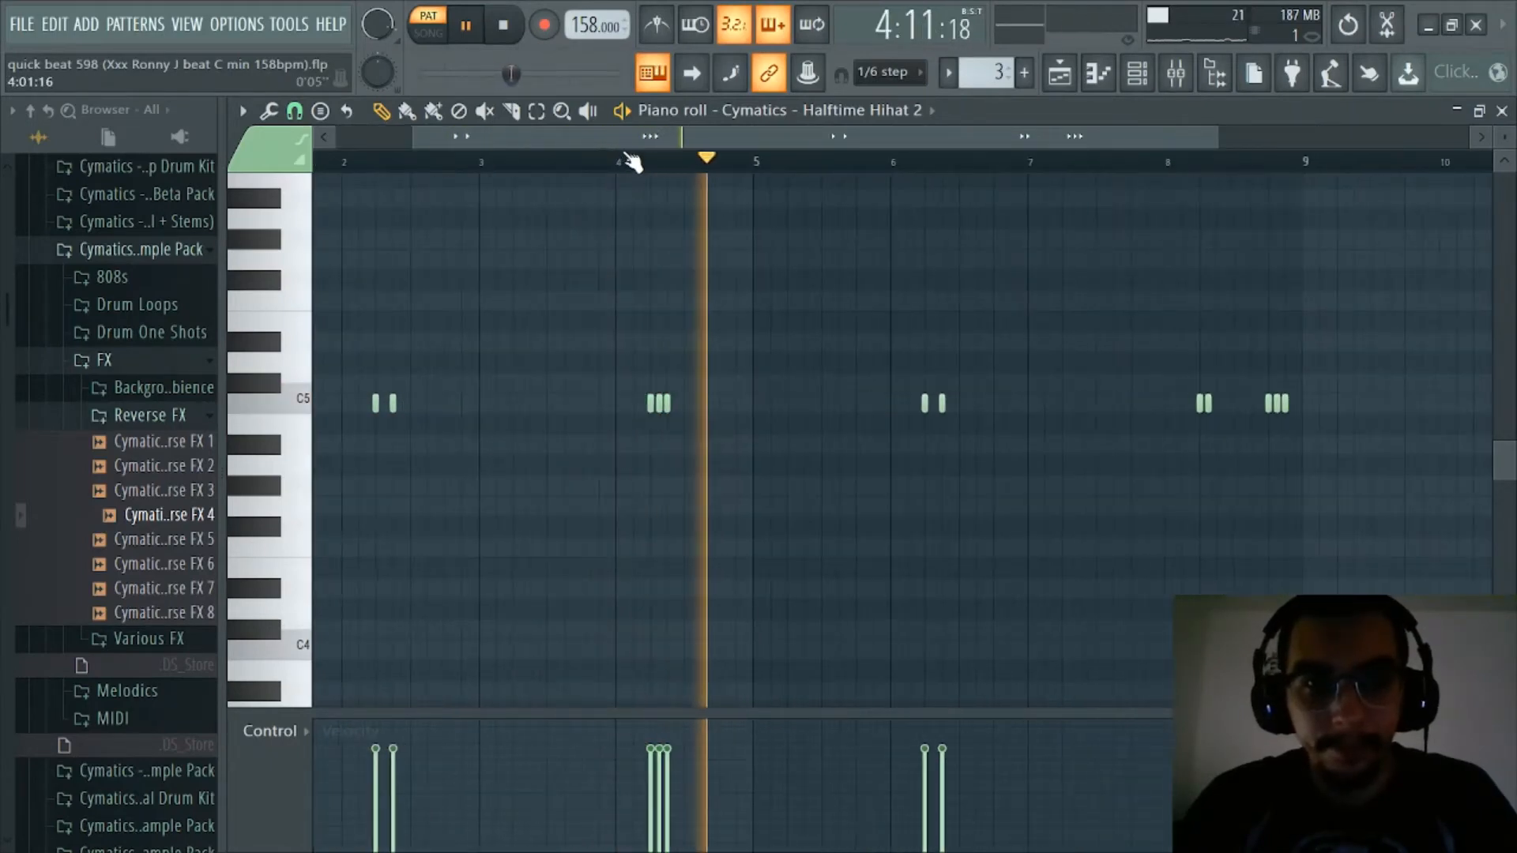
{"action": "left_click_drag", "start_coordinate": [572, 136], "coordinate": [495, 136]}
{"action": "key", "text": "space"}
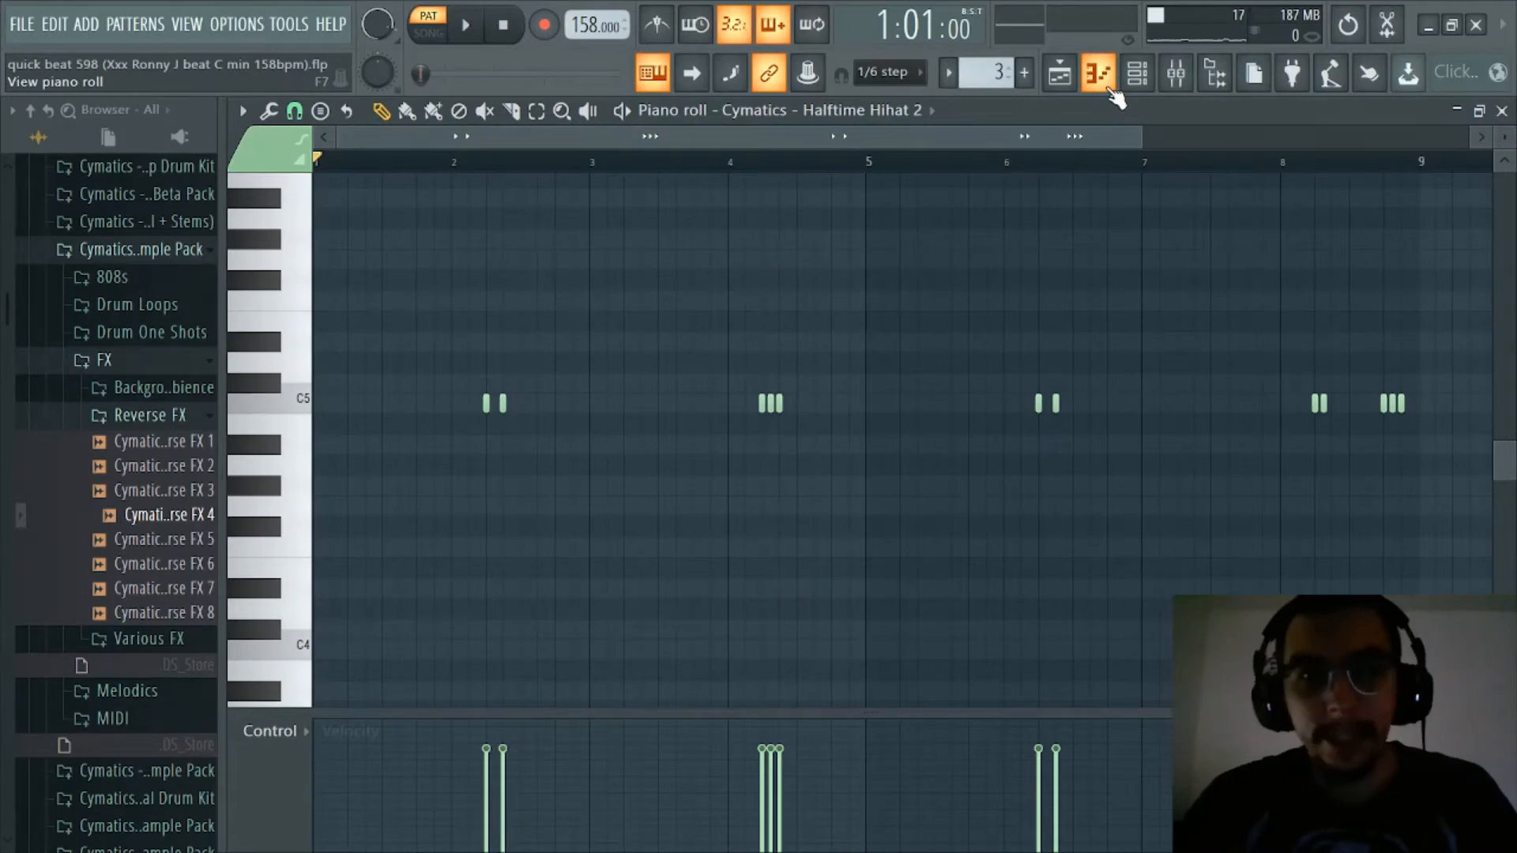
Return to the playlist and show the drum clips starting at bar 9 close up
{"action": "key", "text": "F5"}
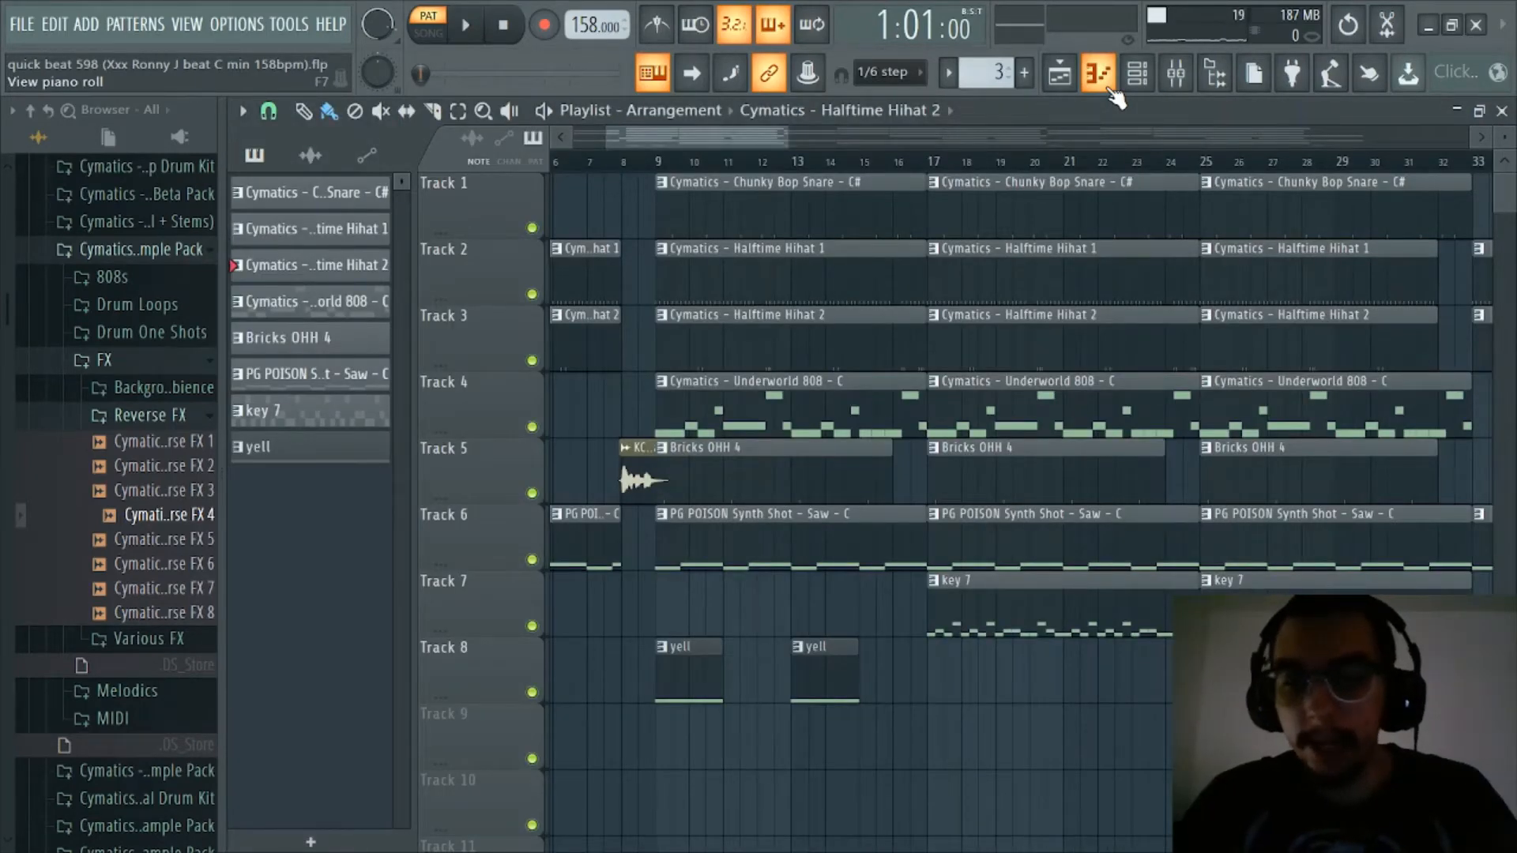
{"action": "scroll", "coordinate": [798, 158], "scroll_direction": "up", "scroll_amount": 3}
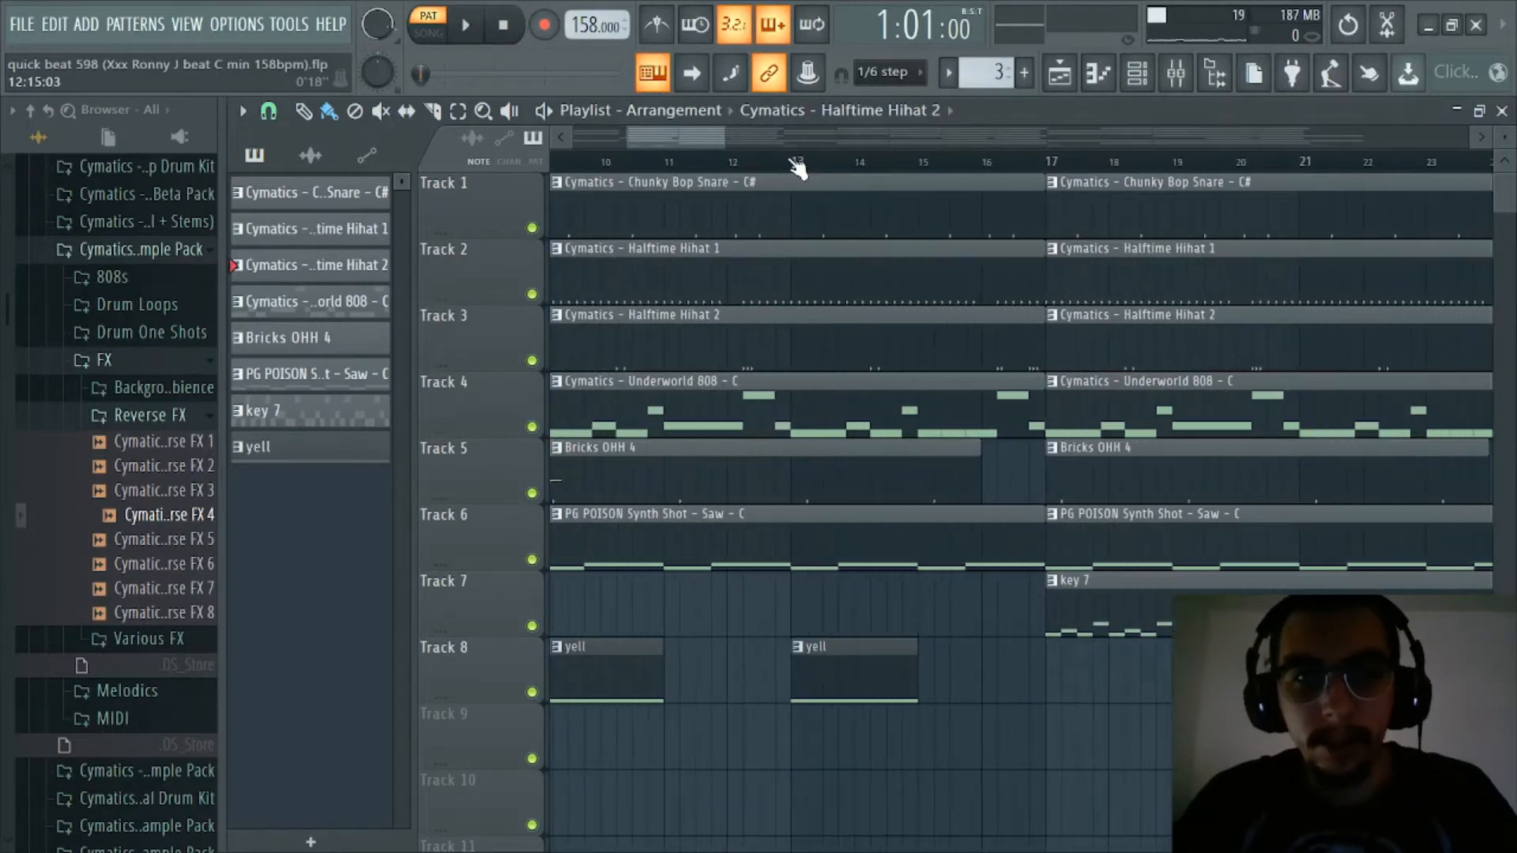
{"action": "left_click_drag", "start_coordinate": [670, 139], "coordinate": [662, 139]}
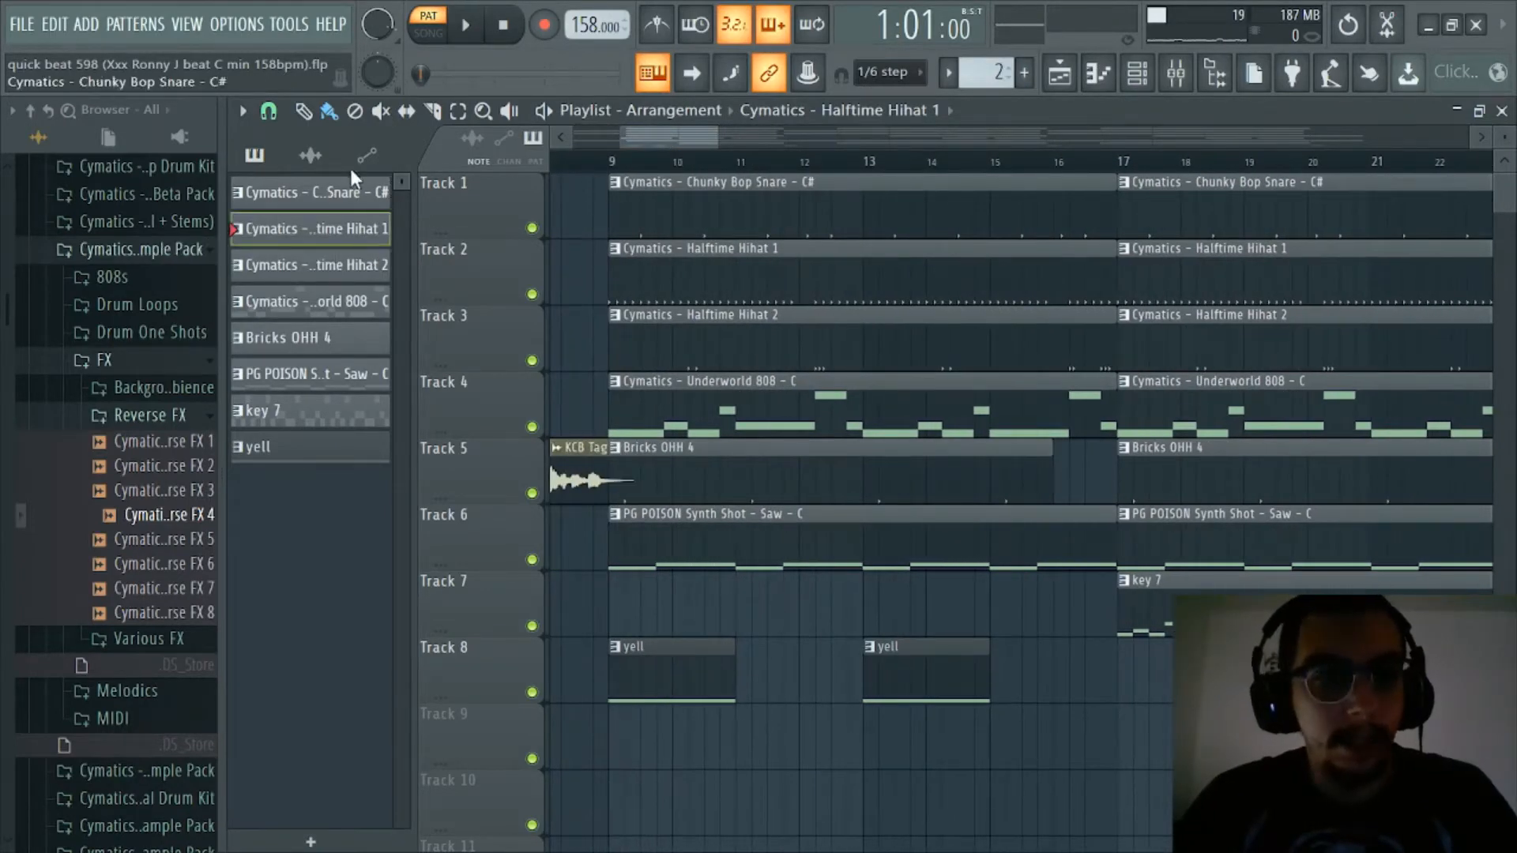
Select the Chunky Bop Snare pattern, open the snare channel's sample settings to review its waveform, and close them
{"action": "left_click", "coordinate": [383, 192]}
{"action": "left_click", "coordinate": [1137, 73]}
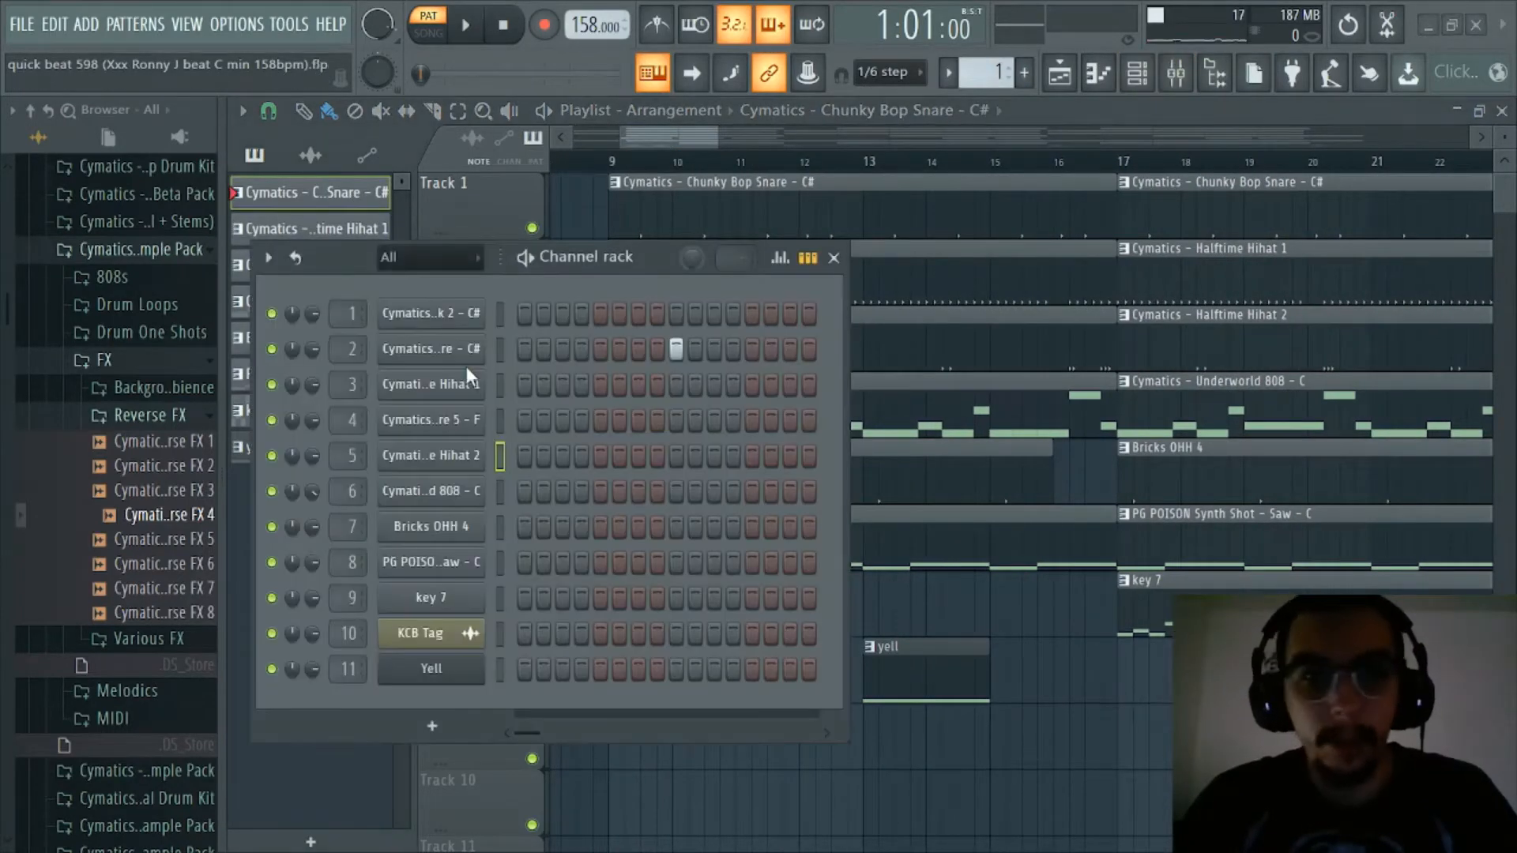
{"action": "left_click", "coordinate": [438, 354]}
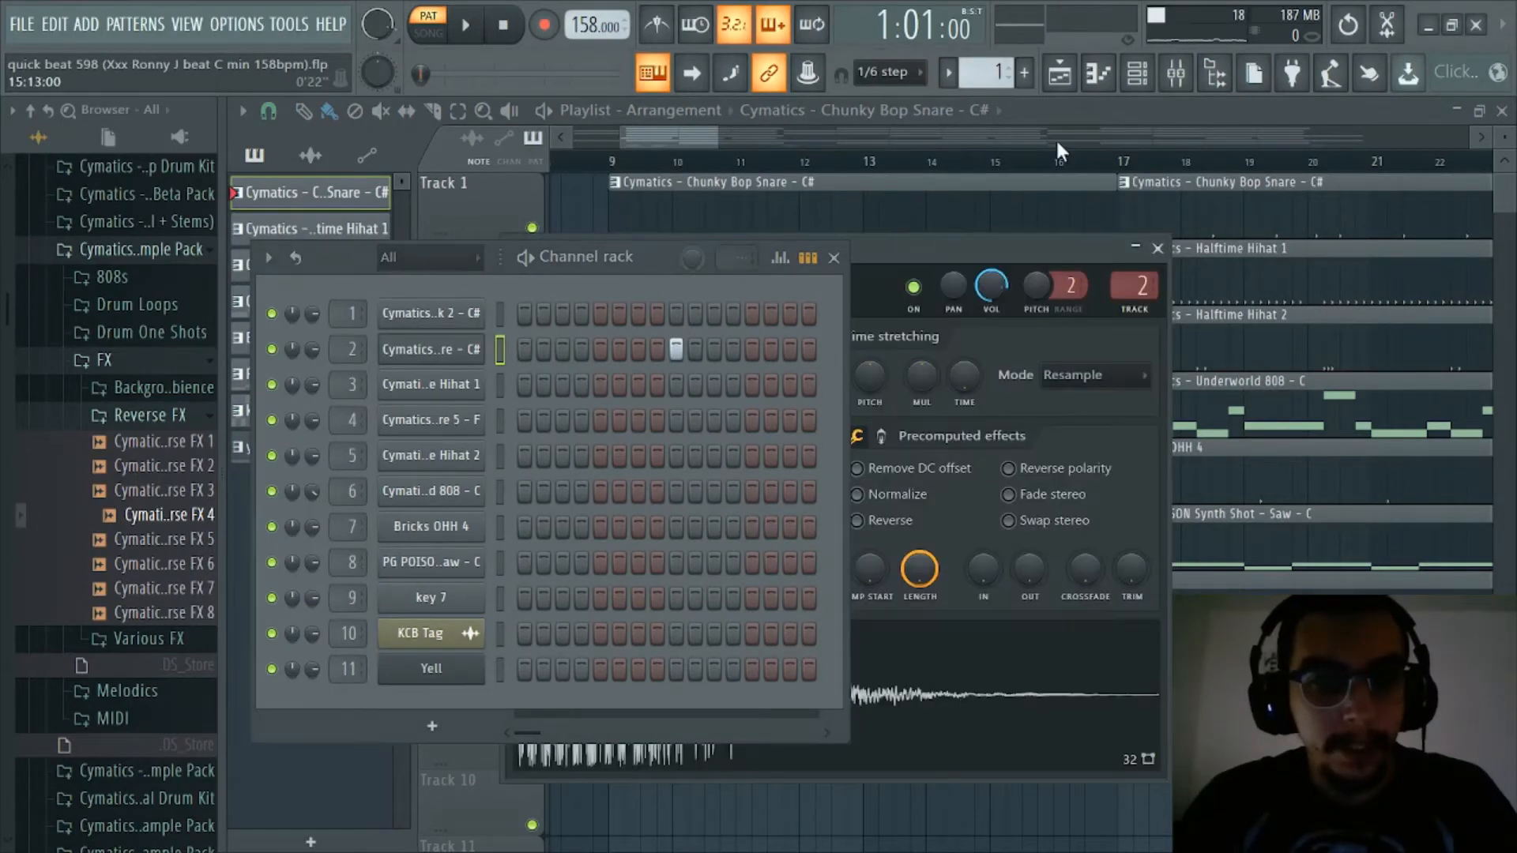
{"action": "left_click", "coordinate": [1153, 75]}
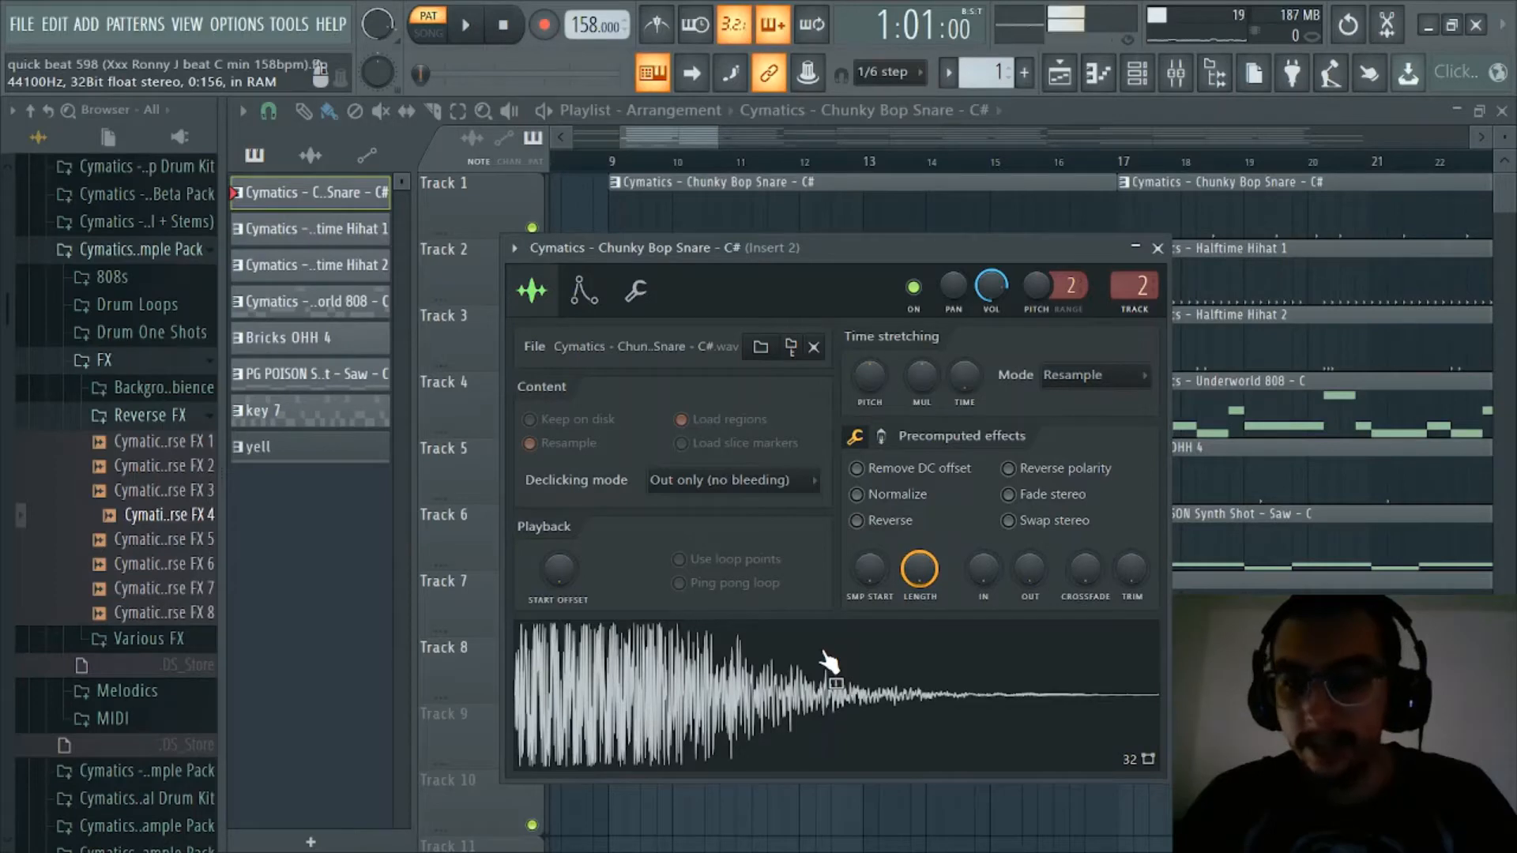
{"action": "left_click", "coordinate": [1155, 247]}
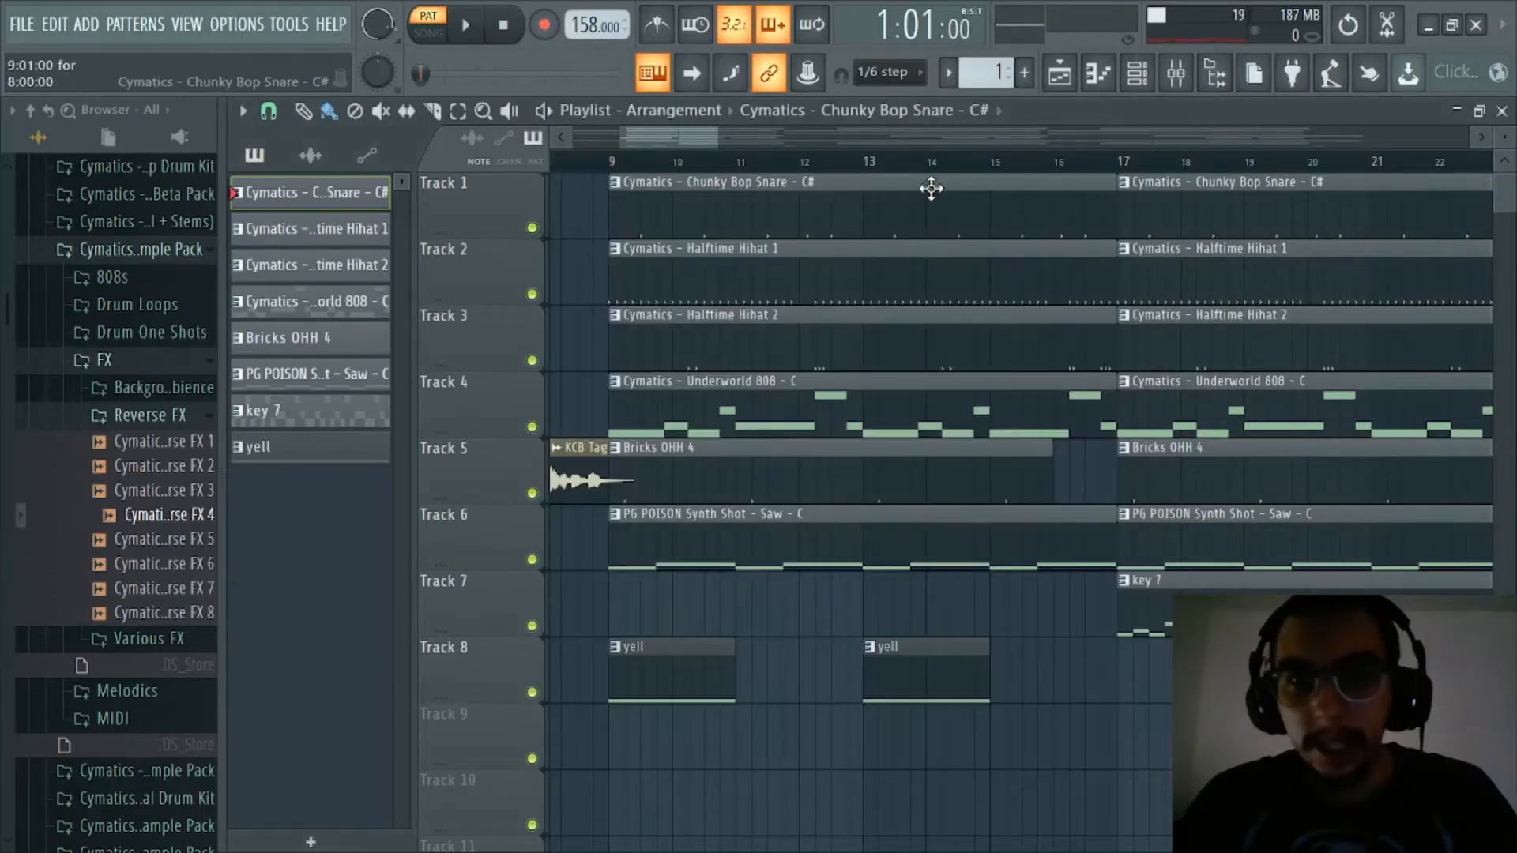
Look over the Bricks OHH 4 clips in the playlist, open that channel's sample settings to review its waveform, and close them
{"action": "scroll", "coordinate": [916, 163], "scroll_direction": "down", "scroll_amount": 5}
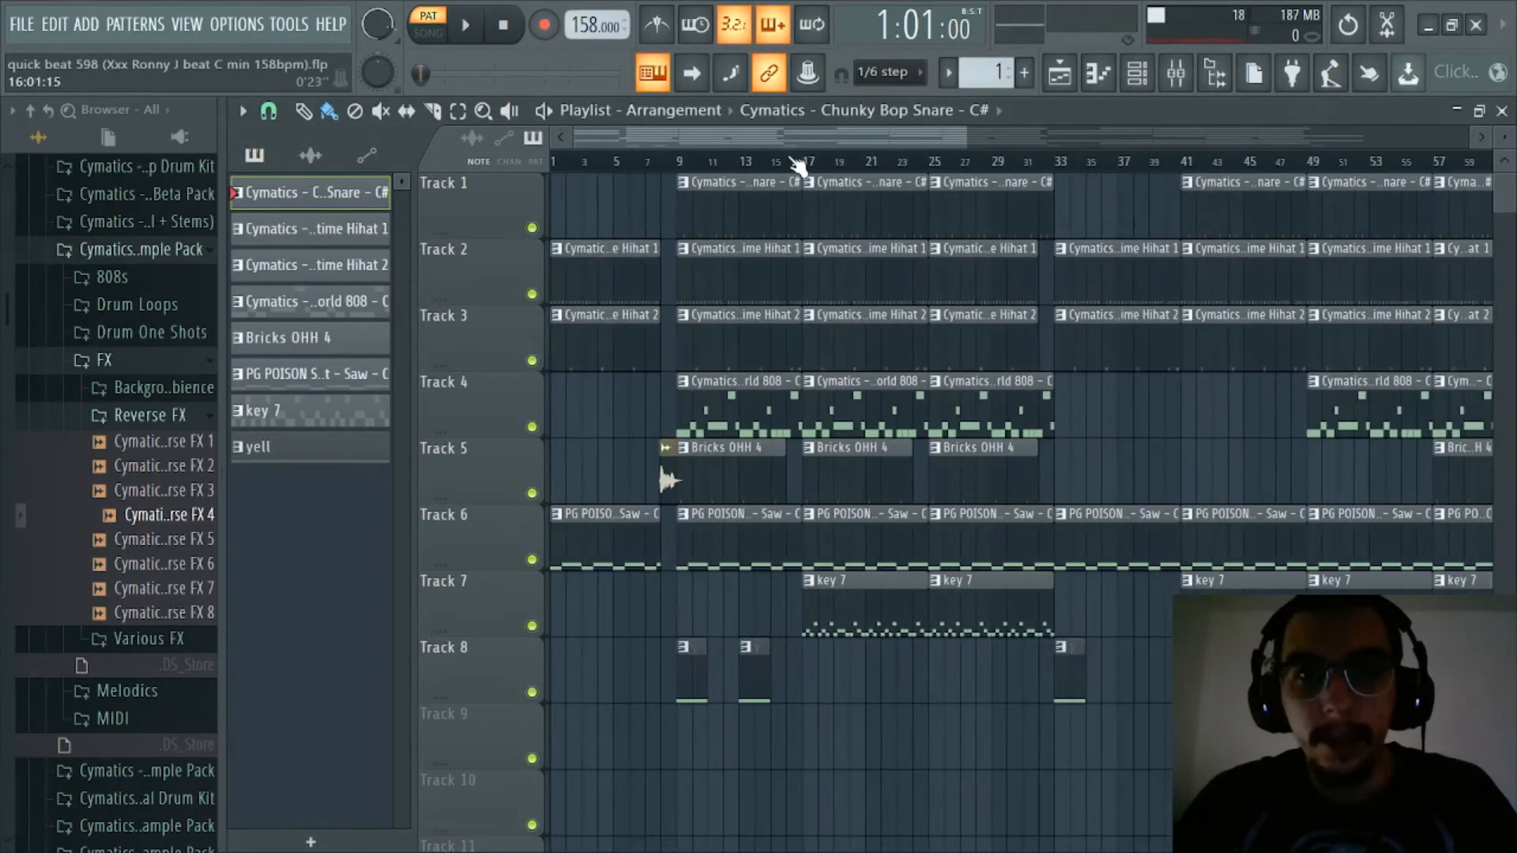
{"action": "scroll", "coordinate": [797, 158], "scroll_direction": "up", "scroll_amount": 4}
{"action": "mouse_move", "coordinate": [728, 135]}
{"action": "left_mouse_down"}
{"action": "mouse_move", "coordinate": [746, 140]}
{"action": "mouse_move", "coordinate": [733, 140]}
{"action": "left_mouse_up"}
{"action": "scroll", "coordinate": [743, 162], "scroll_direction": "up", "scroll_amount": 4}
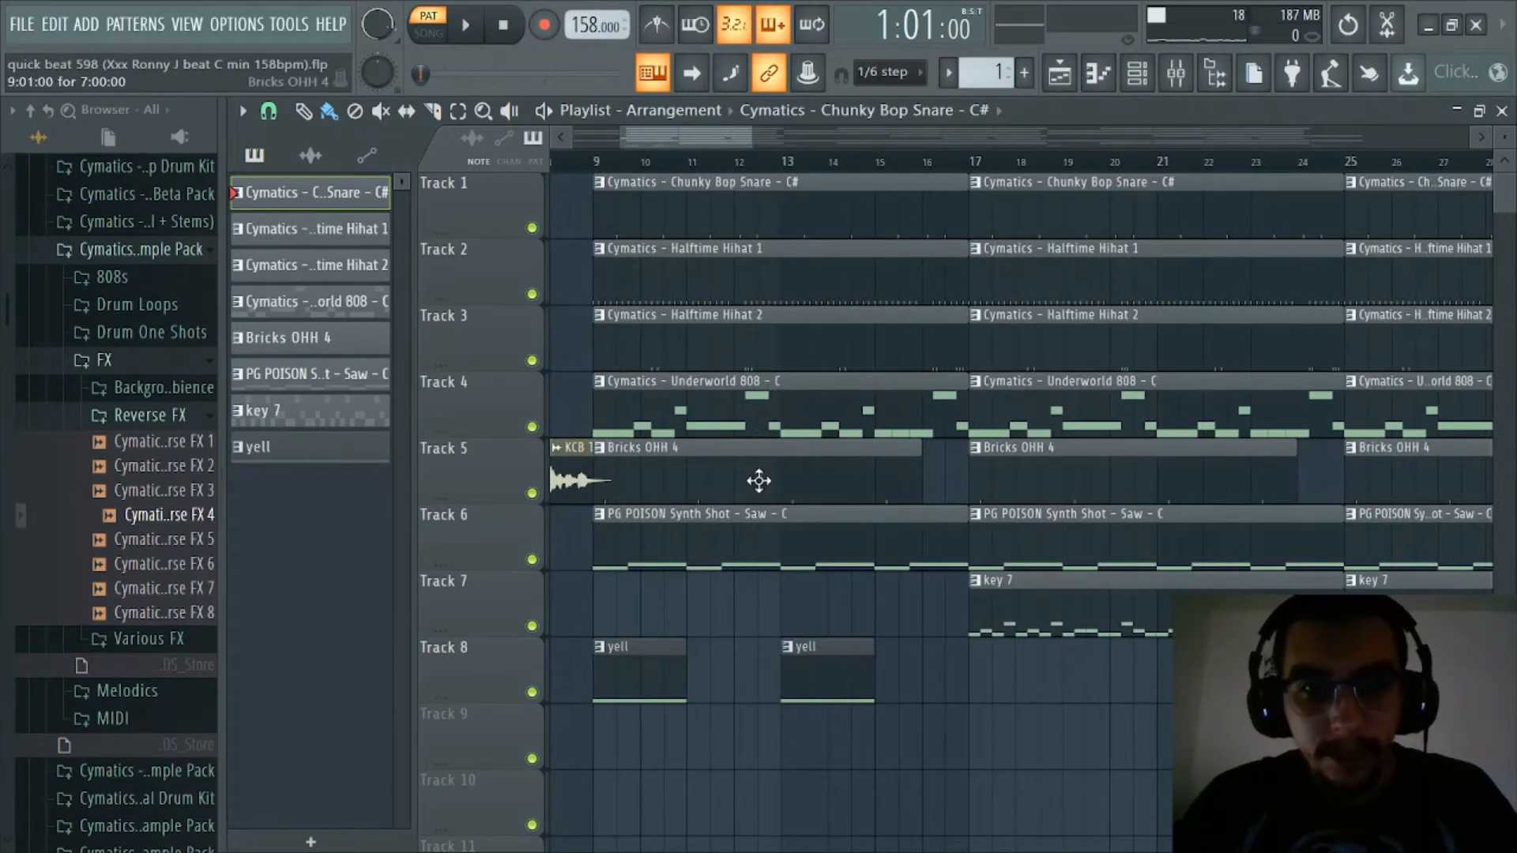
{"action": "key", "text": "F6"}
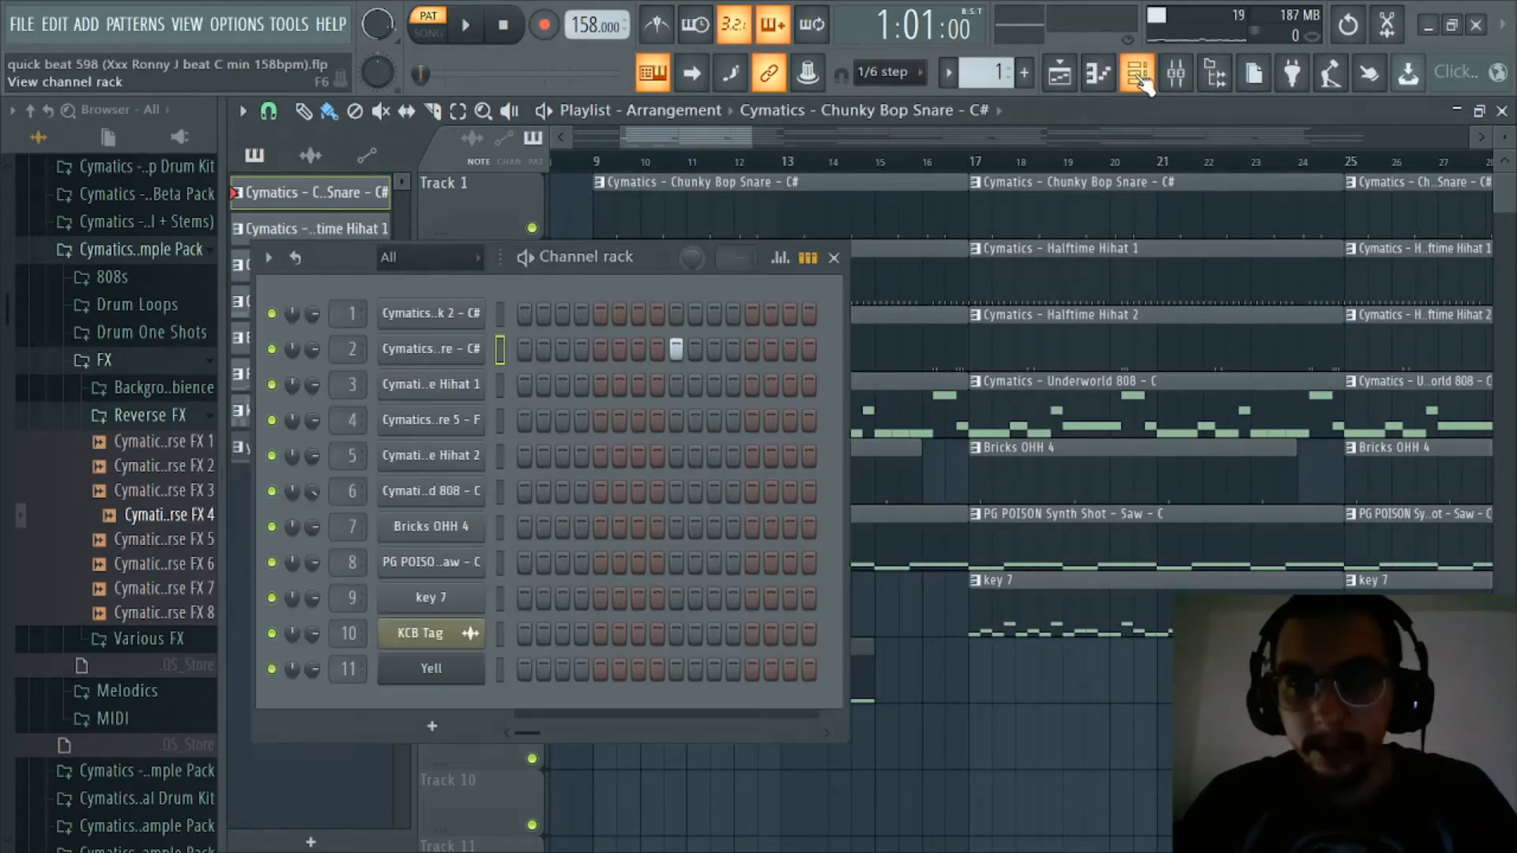
{"action": "left_click", "coordinate": [431, 526]}
{"action": "left_click", "coordinate": [1140, 139]}
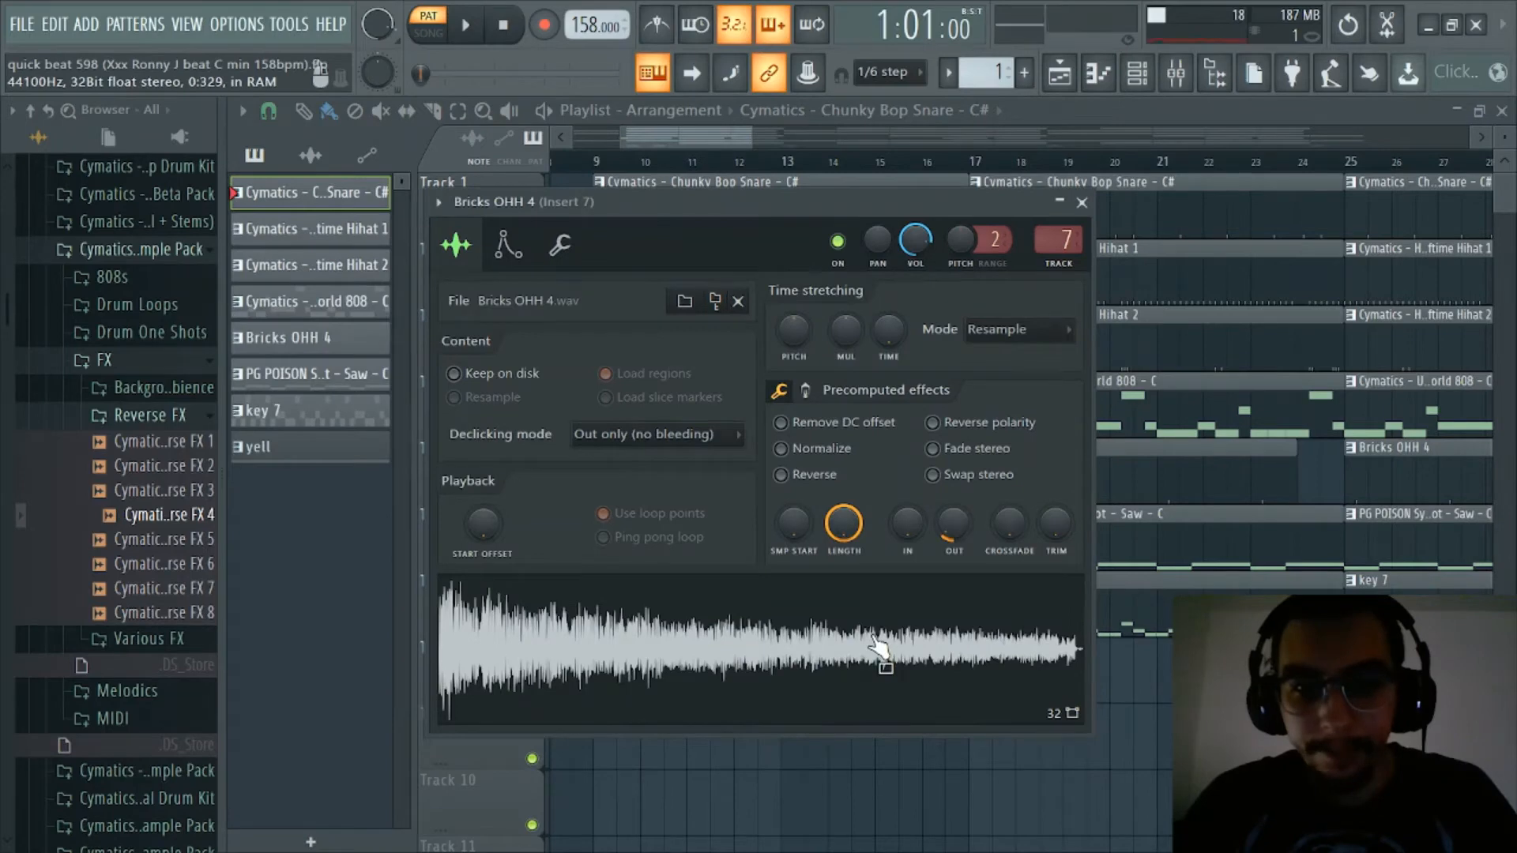
{"action": "left_click", "coordinate": [1081, 201]}
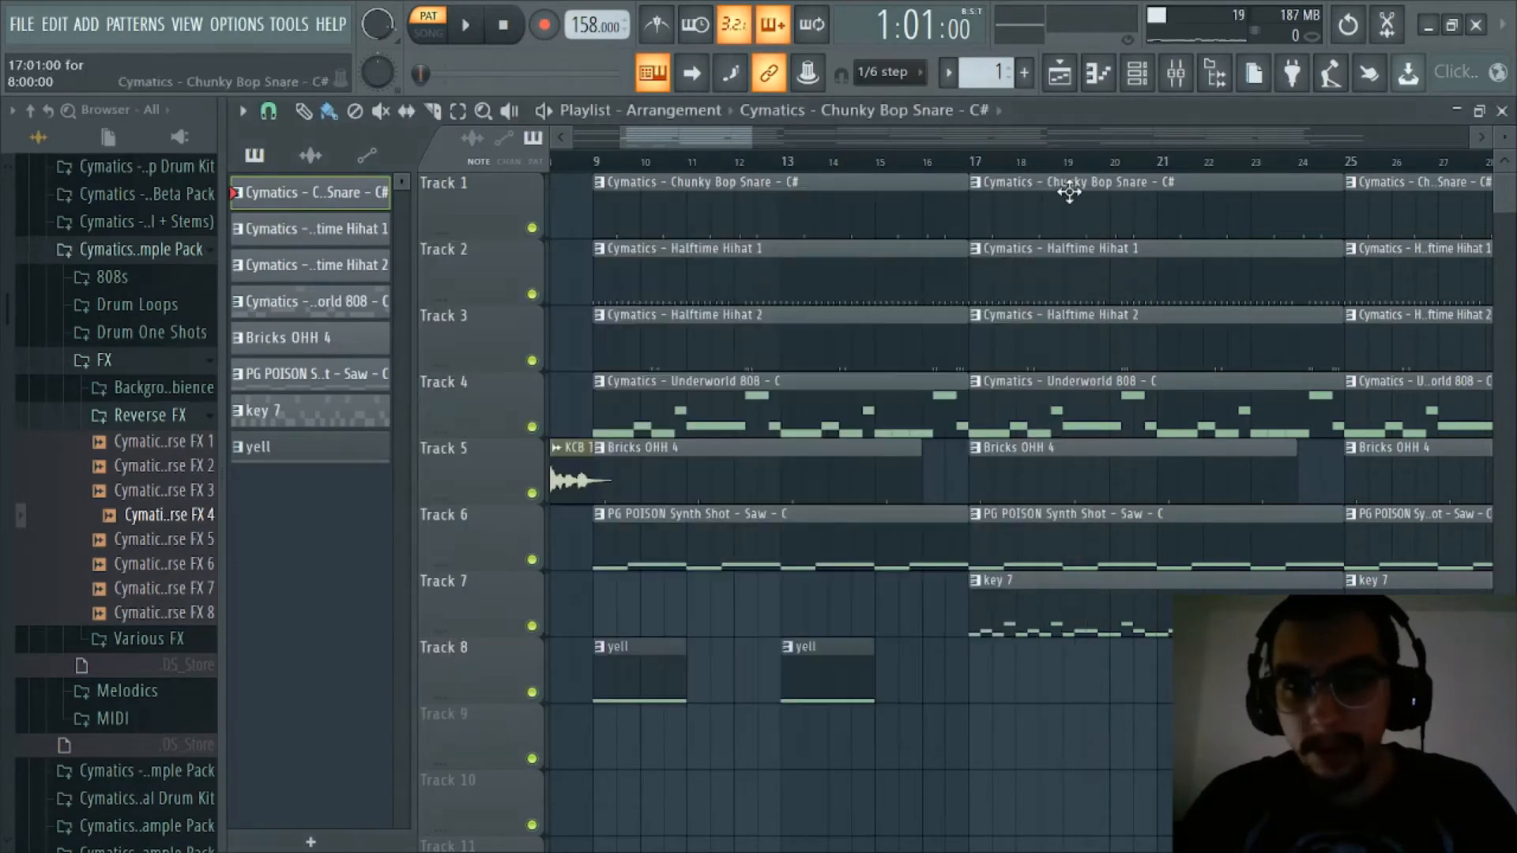
Select the Underworld 808 pattern from its playlist clip and open the 808 channel's sample settings with its waveform unobstructed
{"action": "scroll", "coordinate": [1011, 169], "scroll_direction": "down", "scroll_amount": 5}
{"action": "scroll", "coordinate": [1012, 169], "scroll_direction": "up", "scroll_amount": 4}
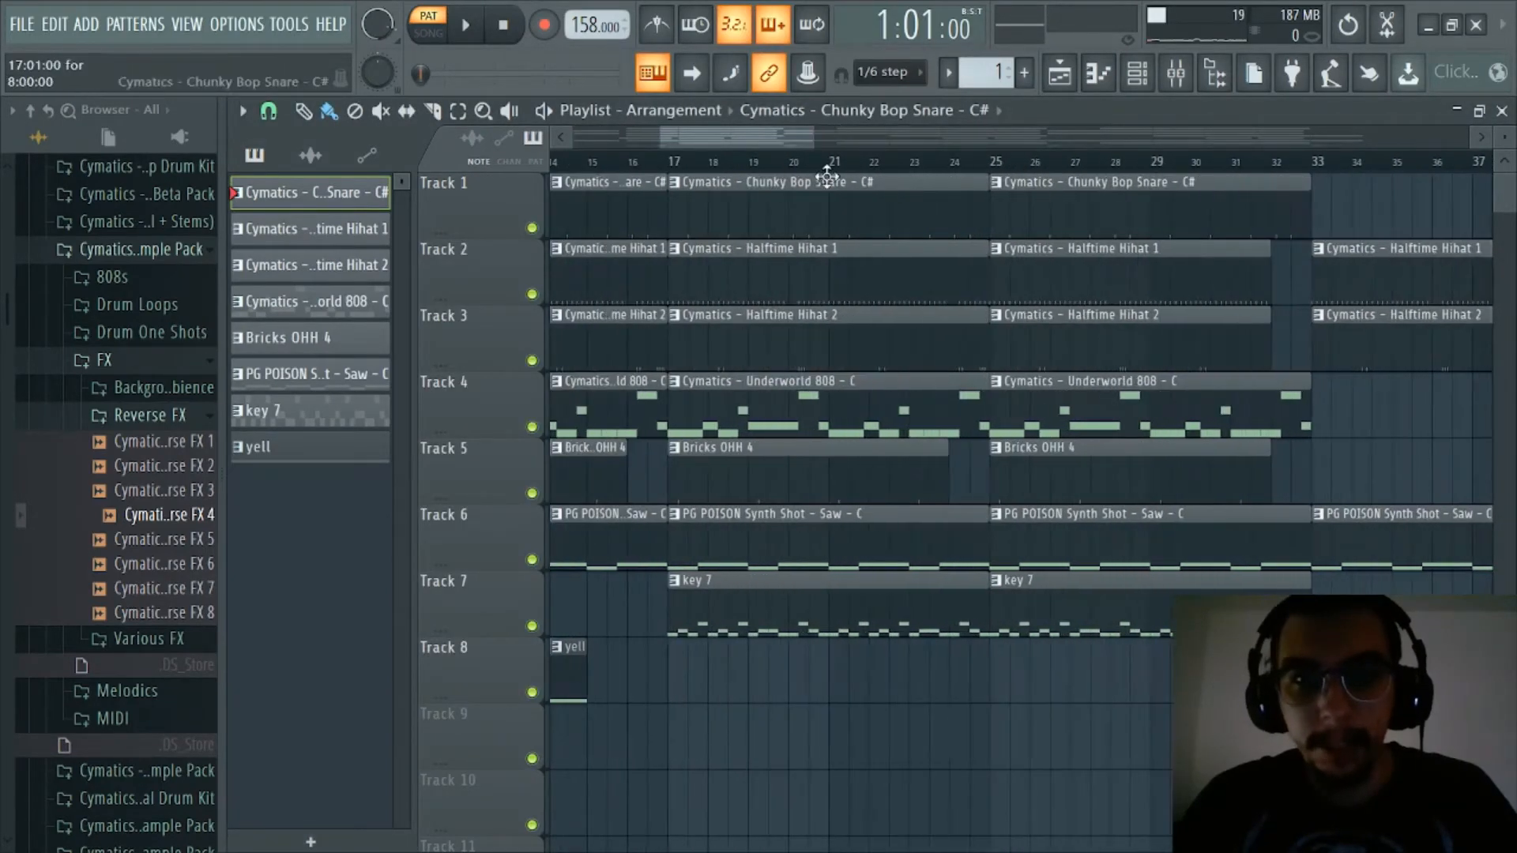
{"action": "left_click", "coordinate": [746, 408]}
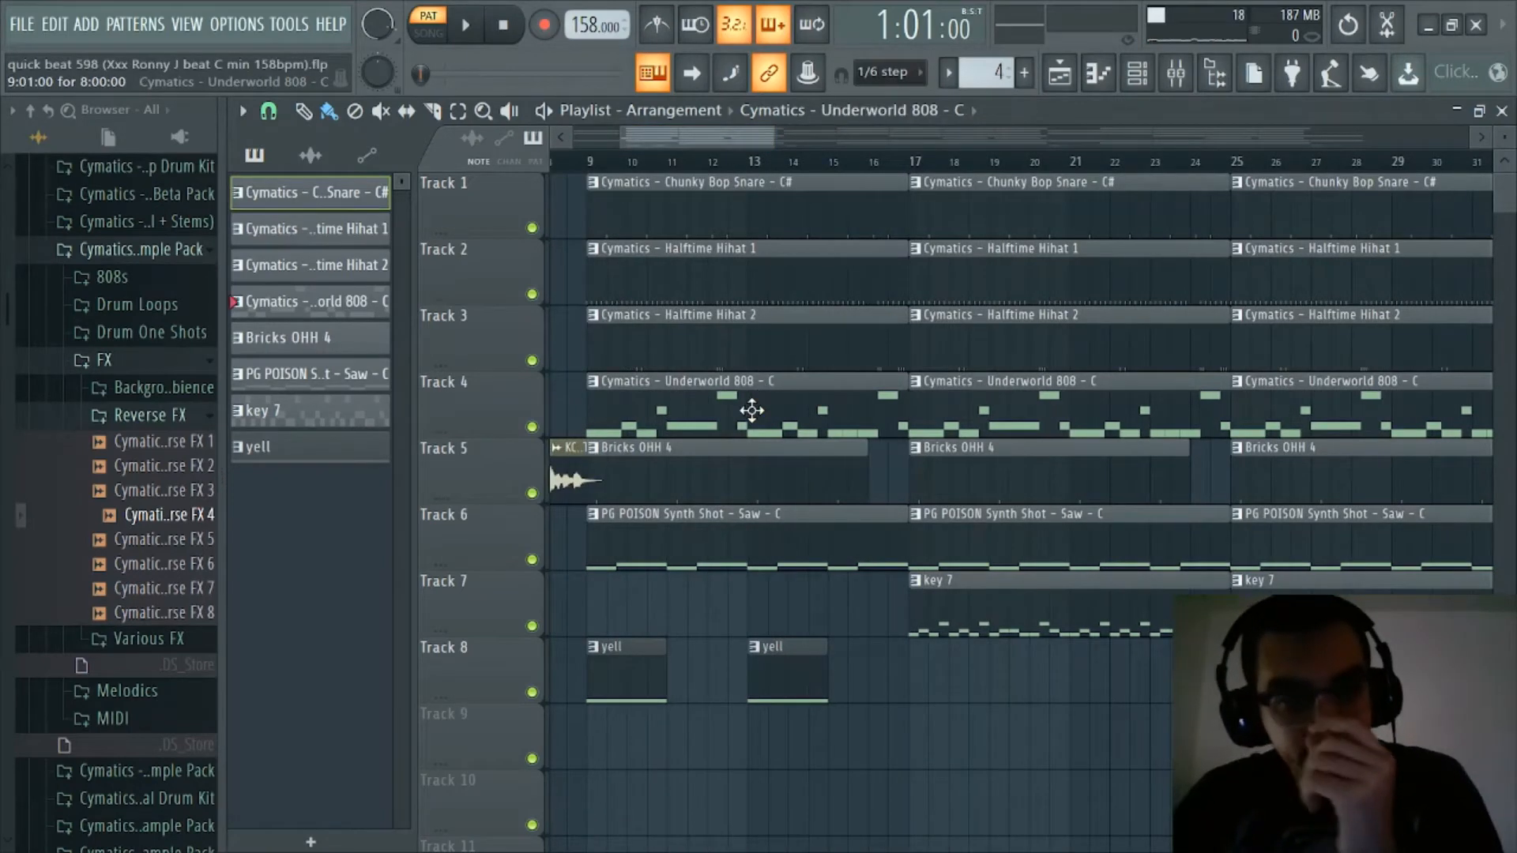
{"action": "left_click", "coordinate": [1137, 73]}
{"action": "left_click", "coordinate": [425, 491]}
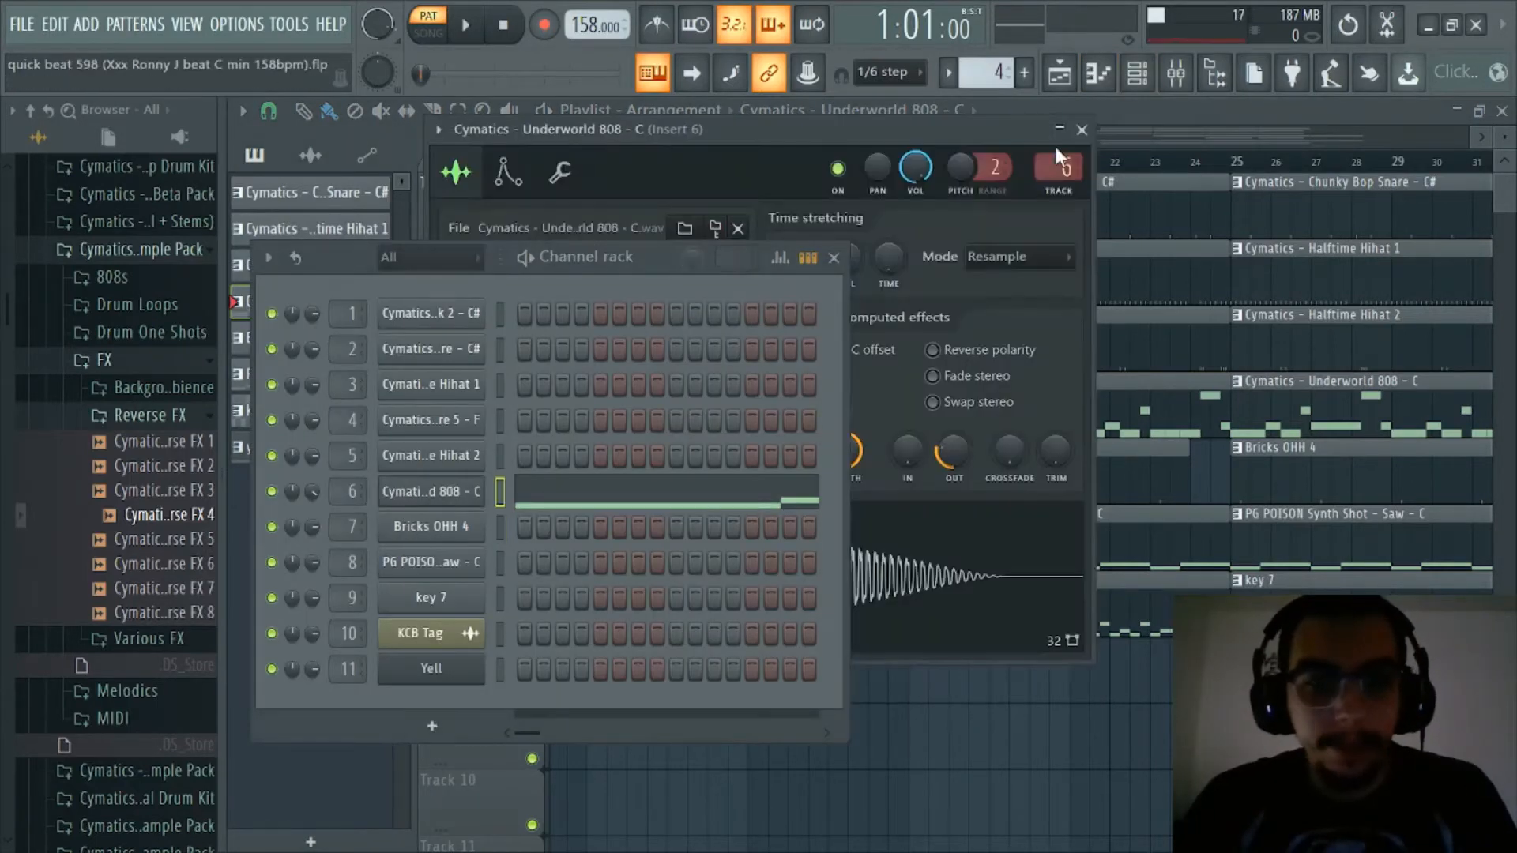
{"action": "left_click", "coordinate": [1137, 74]}
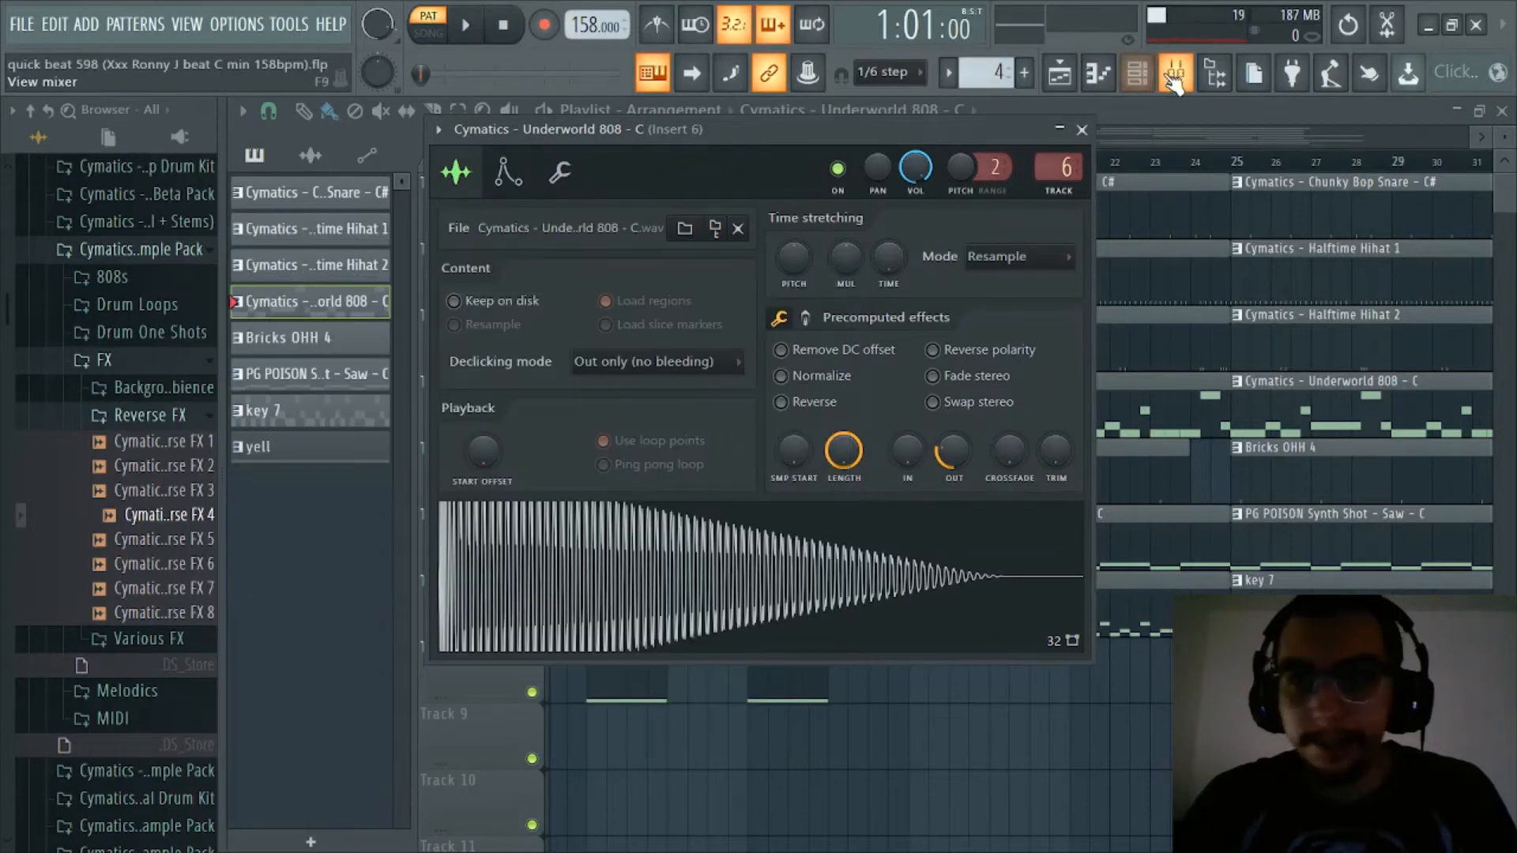
Bypass all effects on the 808's mixer track, Insert 6, and close the sample settings, channel rack and mixer
{"action": "left_click", "coordinate": [1175, 73]}
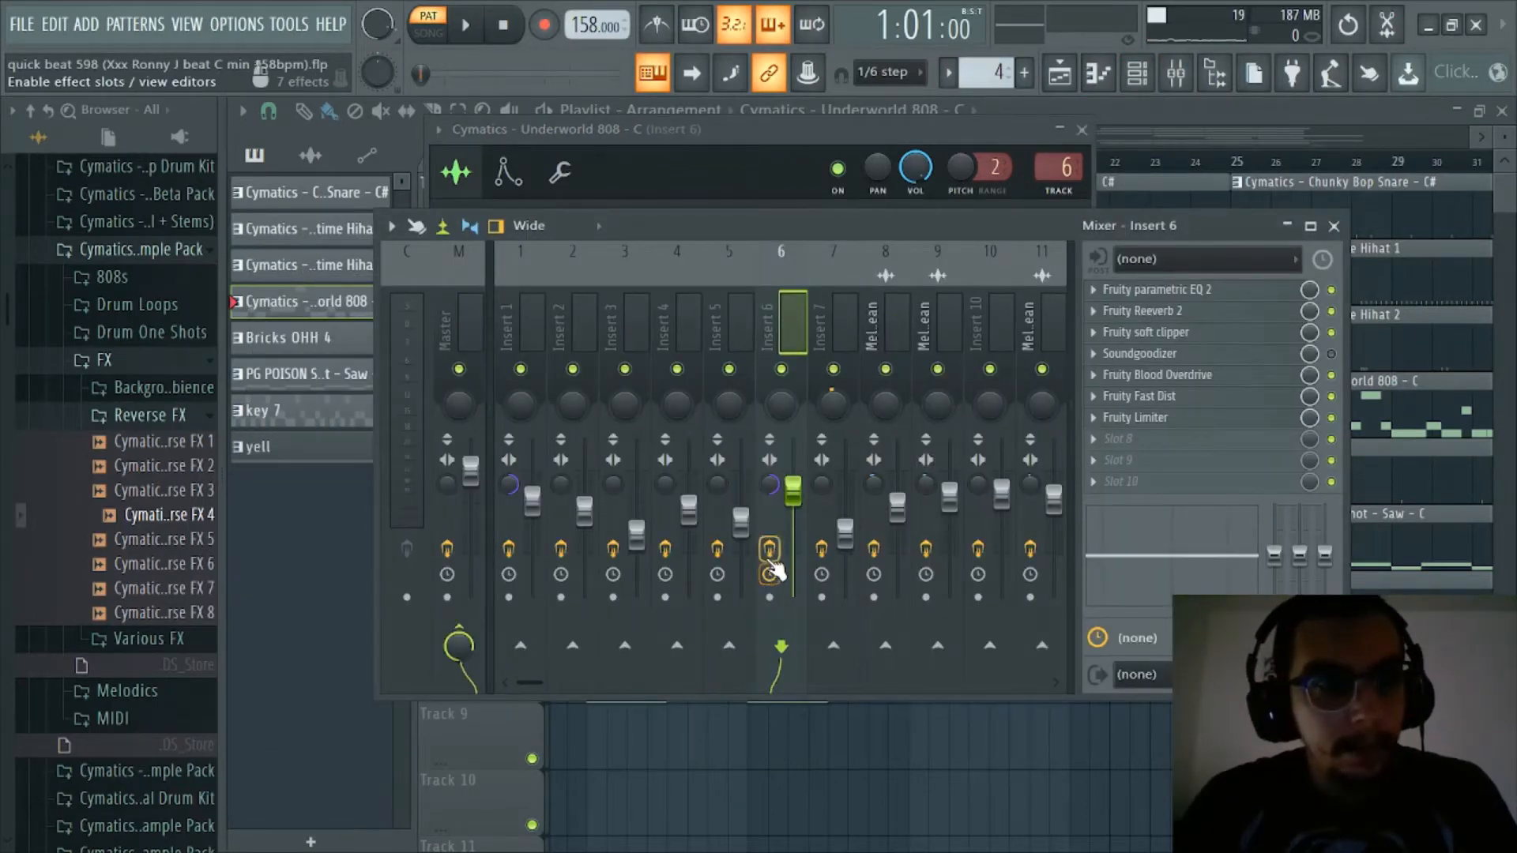
{"action": "left_click", "coordinate": [1138, 73]}
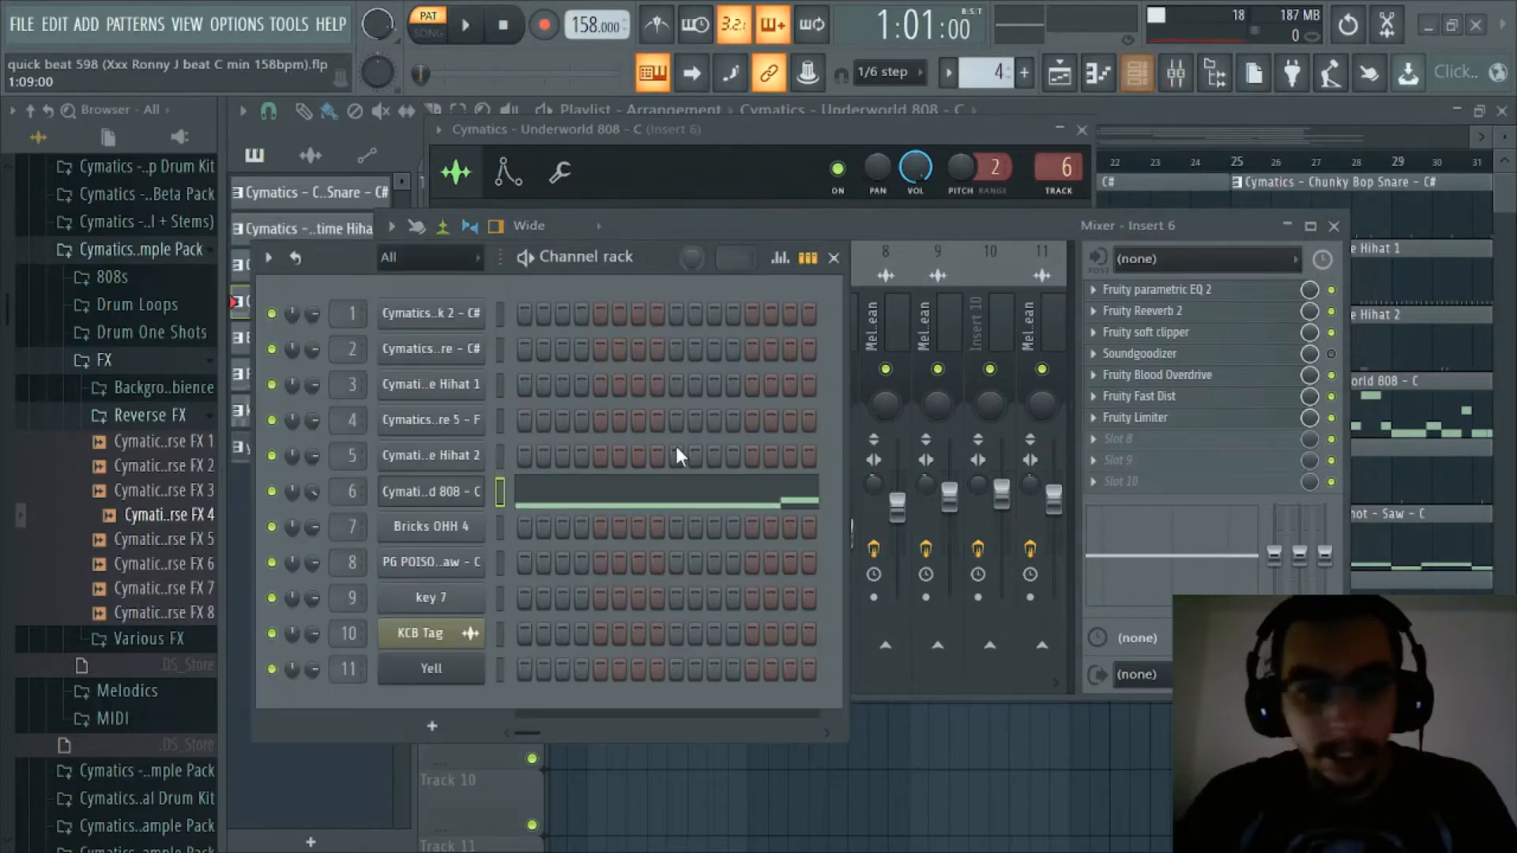
{"action": "left_click", "coordinate": [466, 503]}
{"action": "left_click", "coordinate": [1137, 74]}
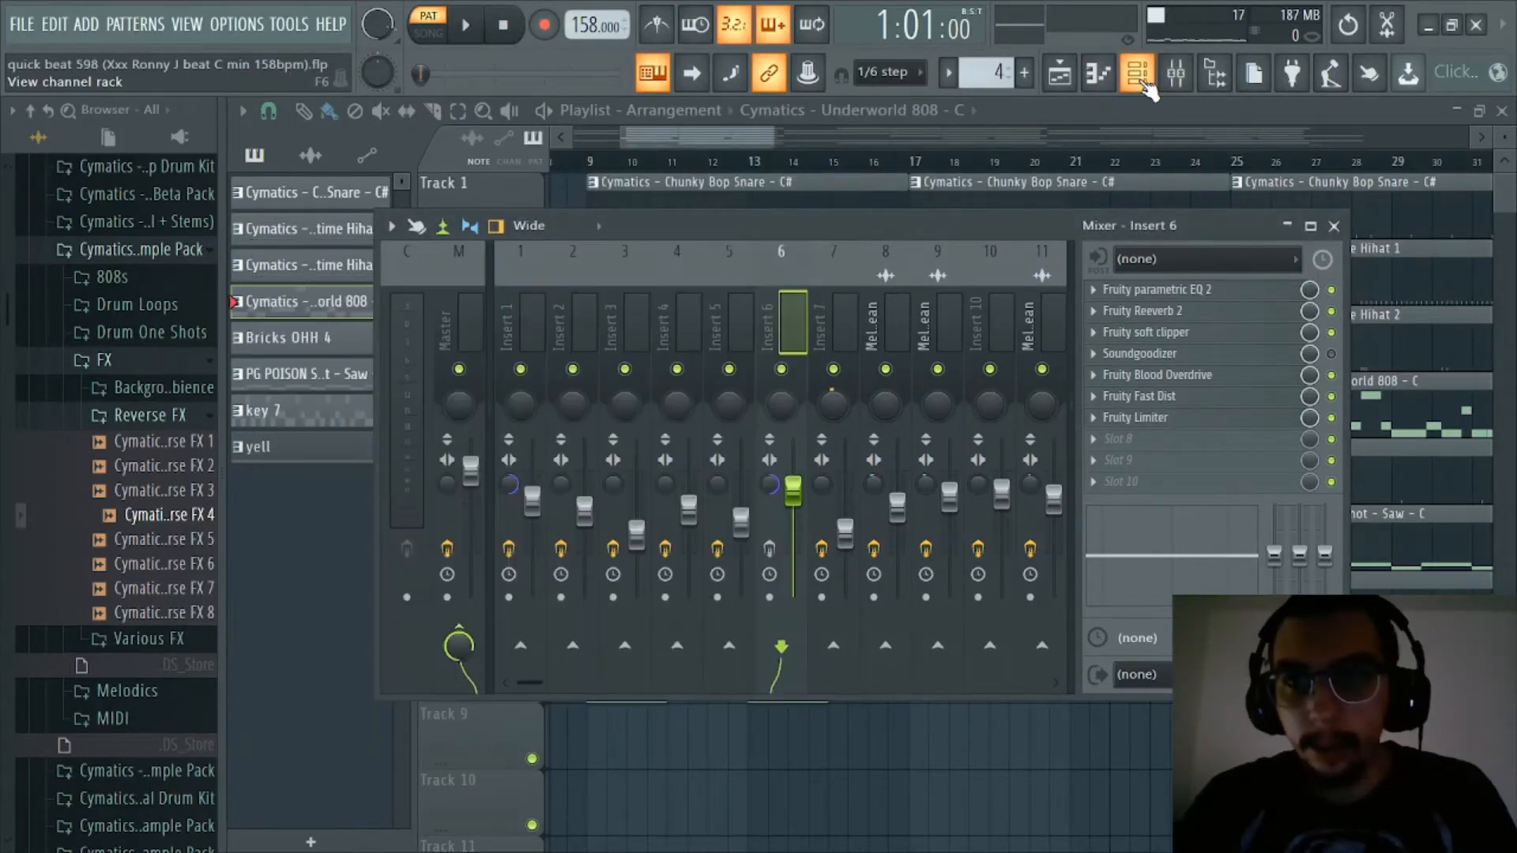
{"action": "left_click", "coordinate": [1174, 75]}
Open the Underworld 808 channel's sample settings, audition the sample from its waveform, and close the settings
{"action": "left_click", "coordinate": [1137, 73]}
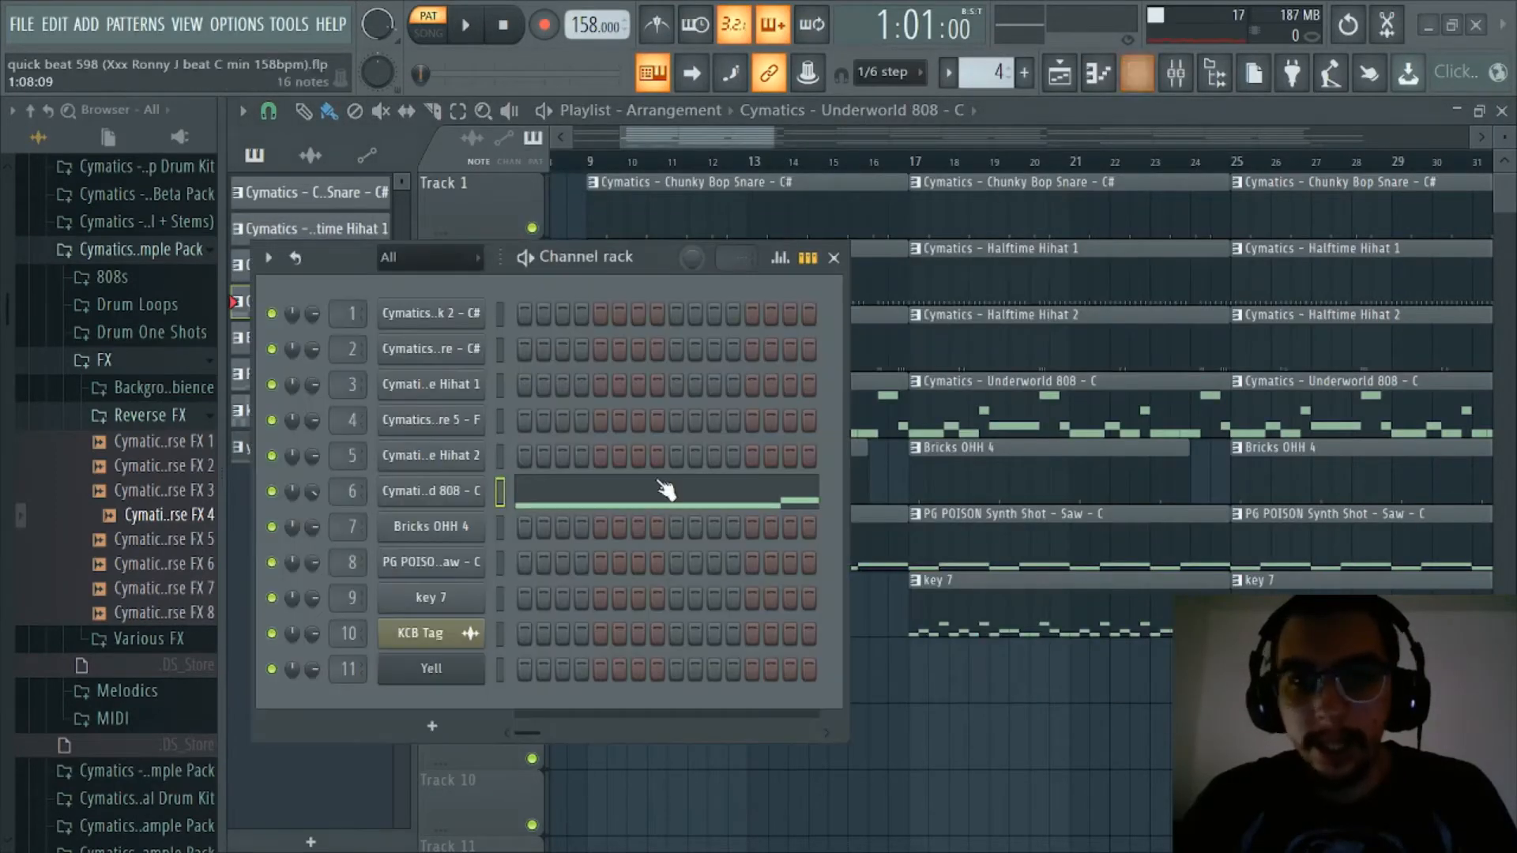
{"action": "left_click", "coordinate": [436, 492]}
{"action": "key", "text": "F6"}
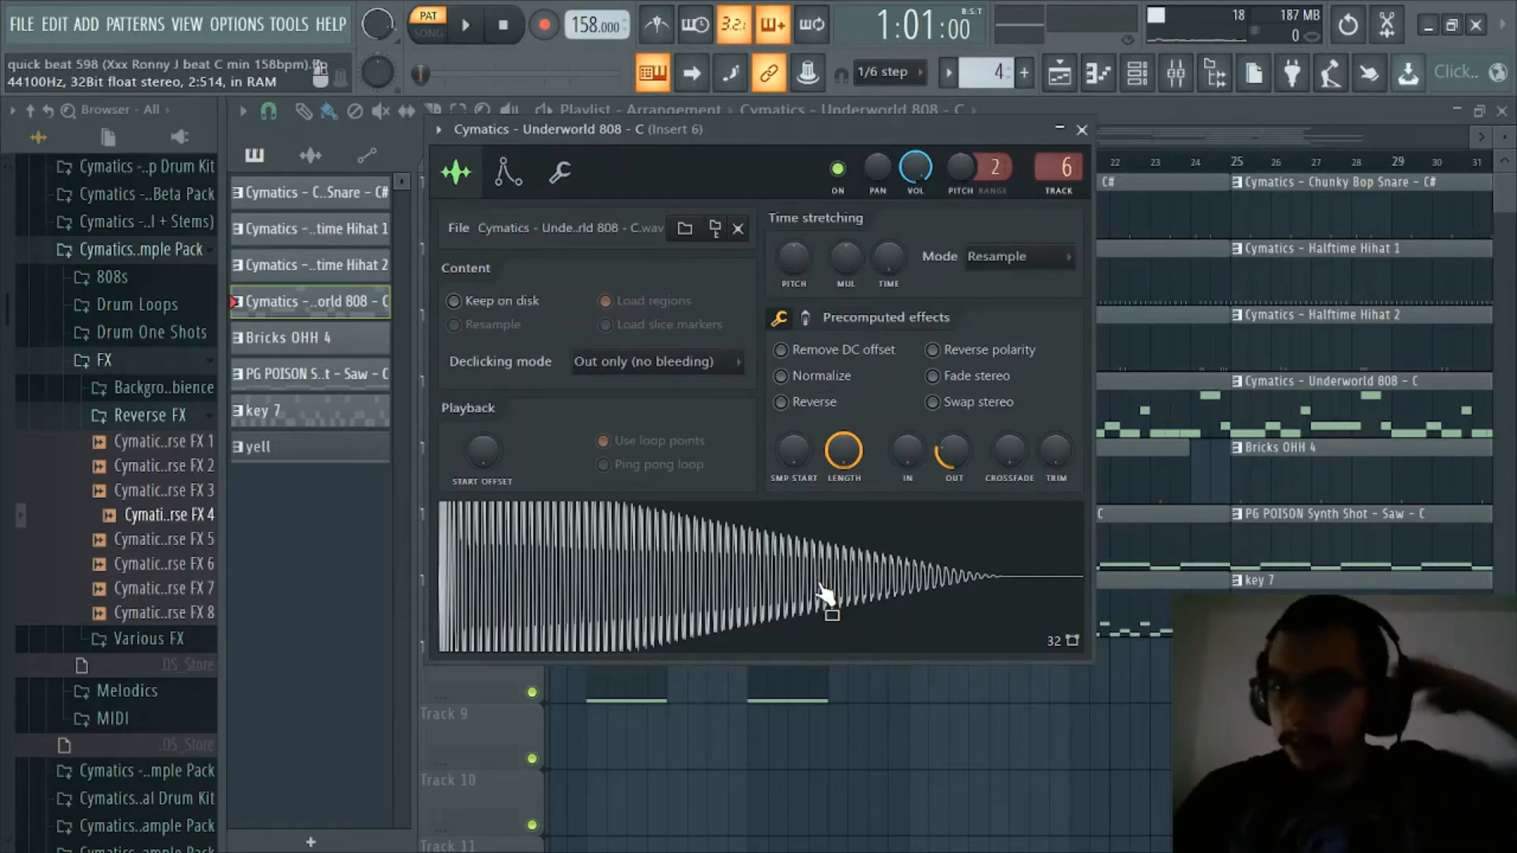
{"action": "left_click", "coordinate": [827, 586]}
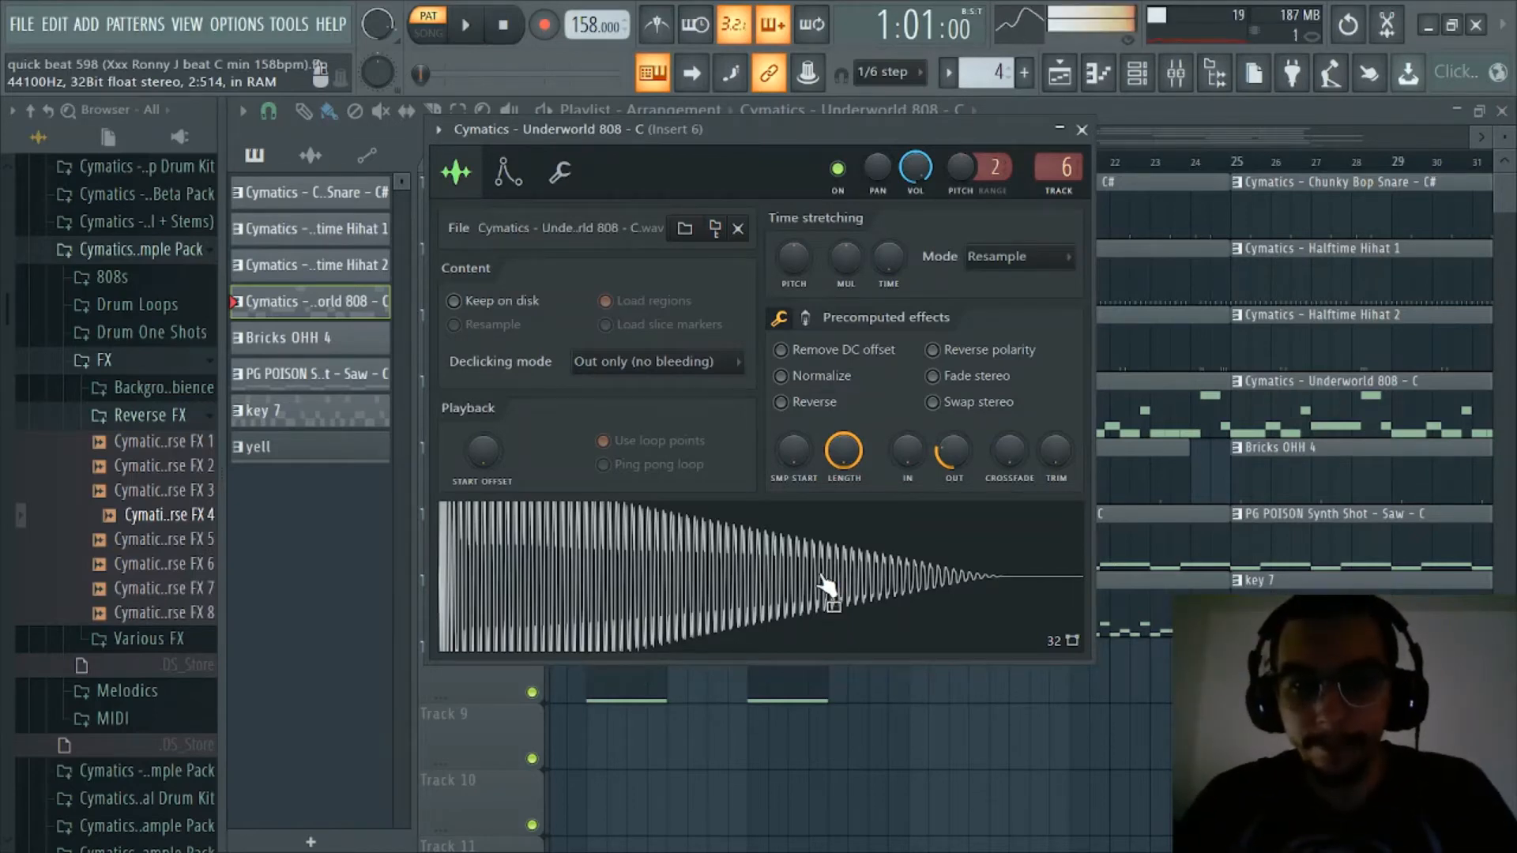
{"action": "left_click", "coordinate": [1081, 129]}
Open Fruity parametric EQ 2 on mixer track Insert 6, review its EQ curve, and close it
{"action": "left_click", "coordinate": [1175, 77]}
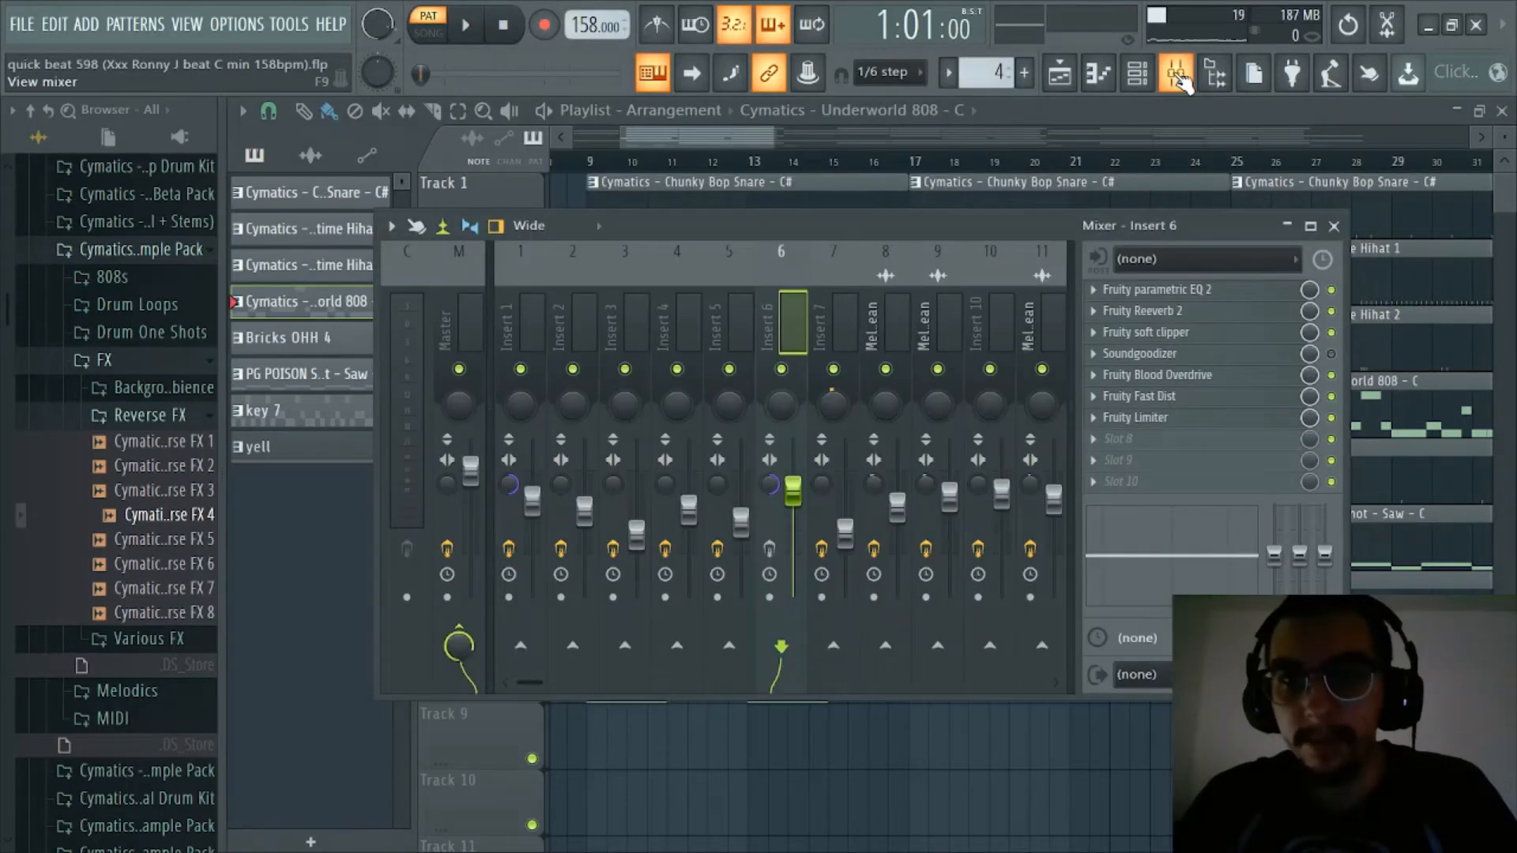
{"action": "left_click", "coordinate": [1155, 292]}
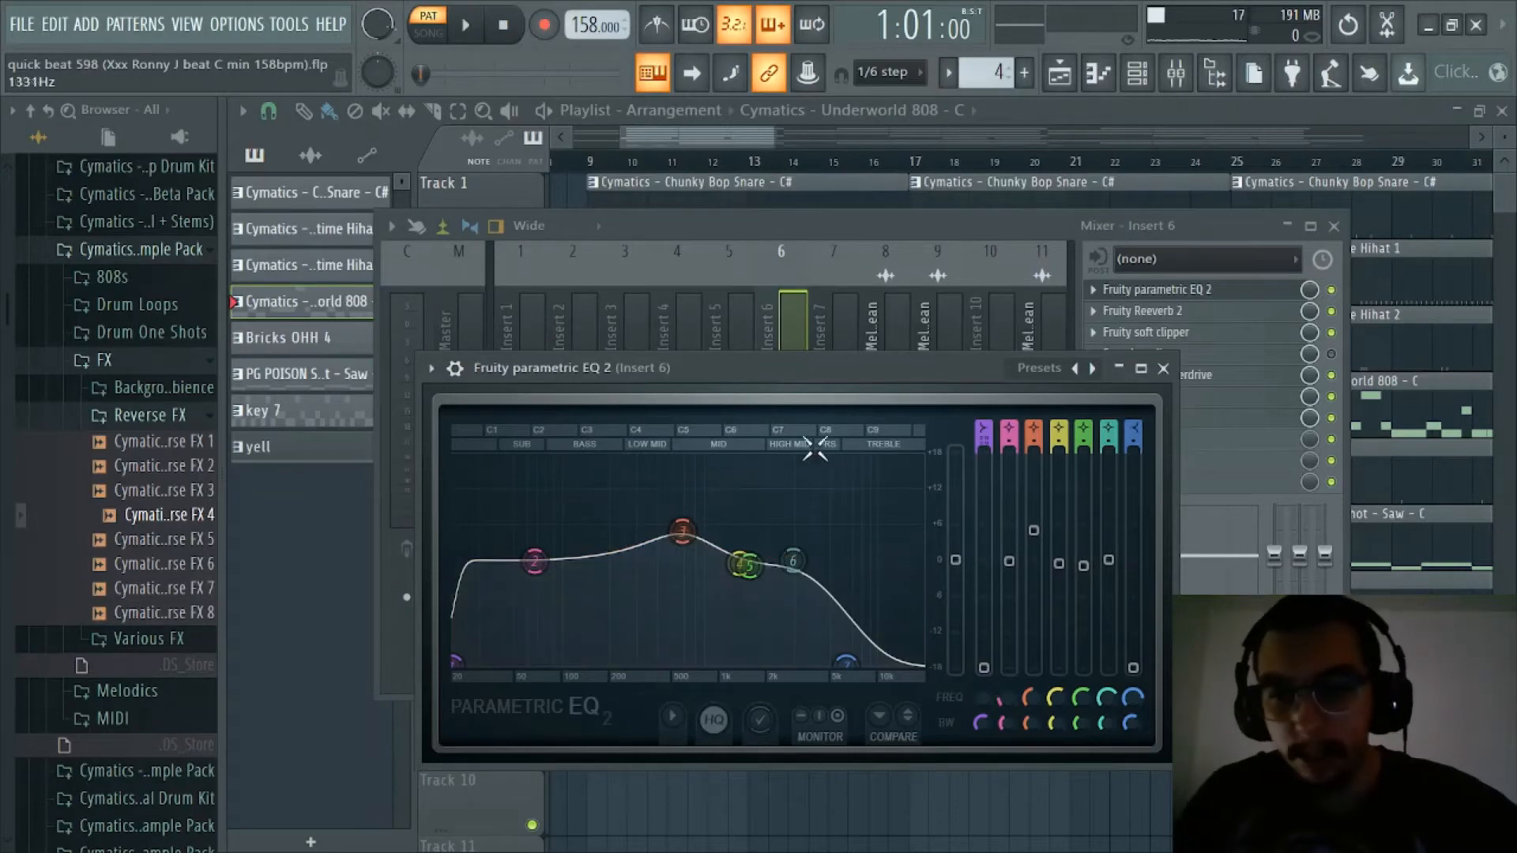
{"action": "left_click", "coordinate": [1163, 369]}
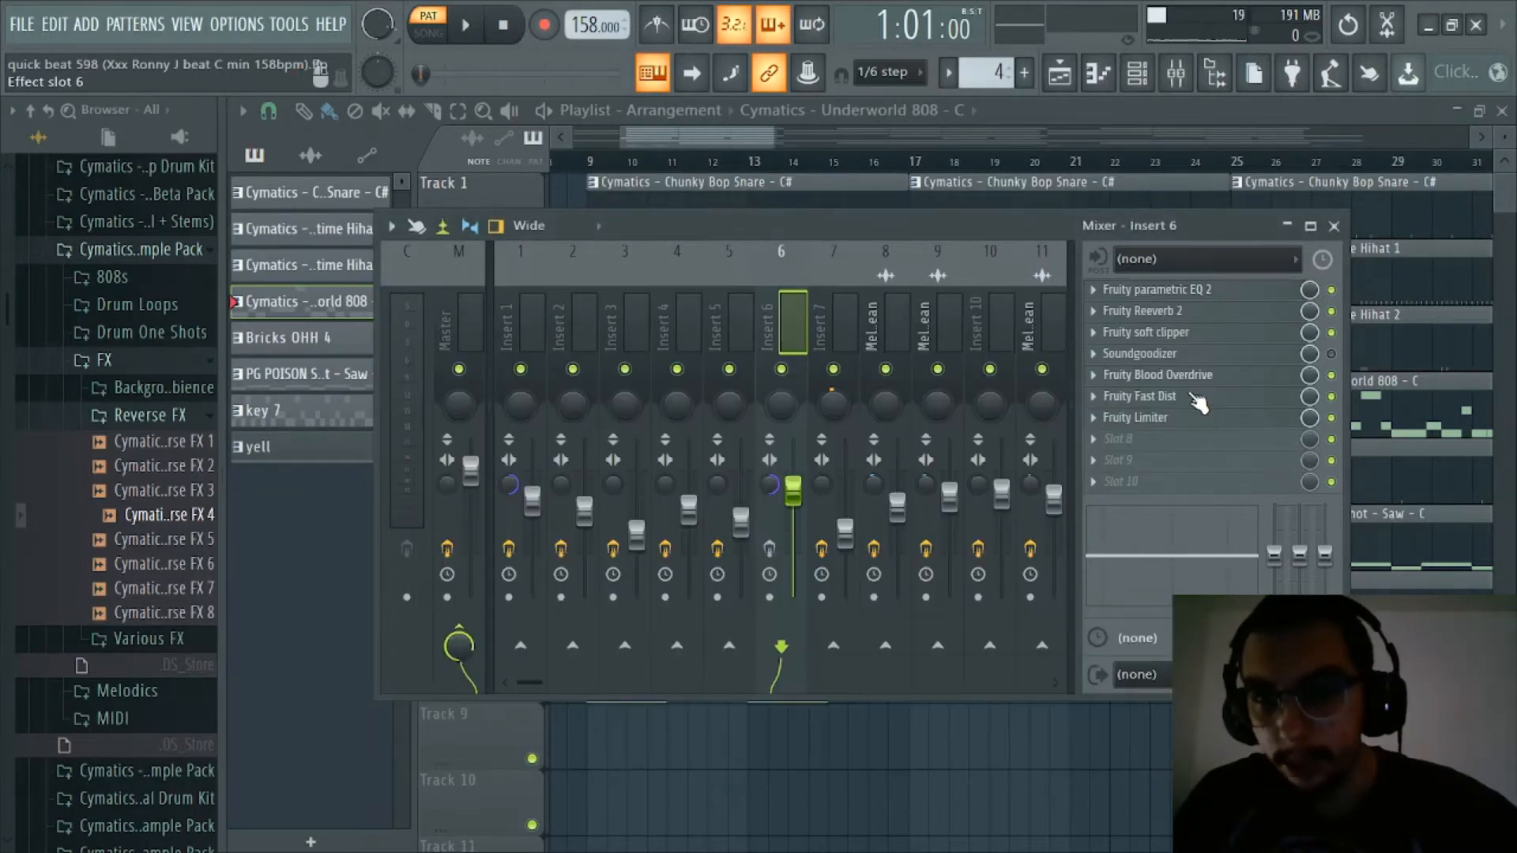
Review the Fruity Blood Overdrive and Fruity Fast Dist settings on Insert 6, closing each effect after viewing
{"action": "left_click", "coordinate": [1177, 385]}
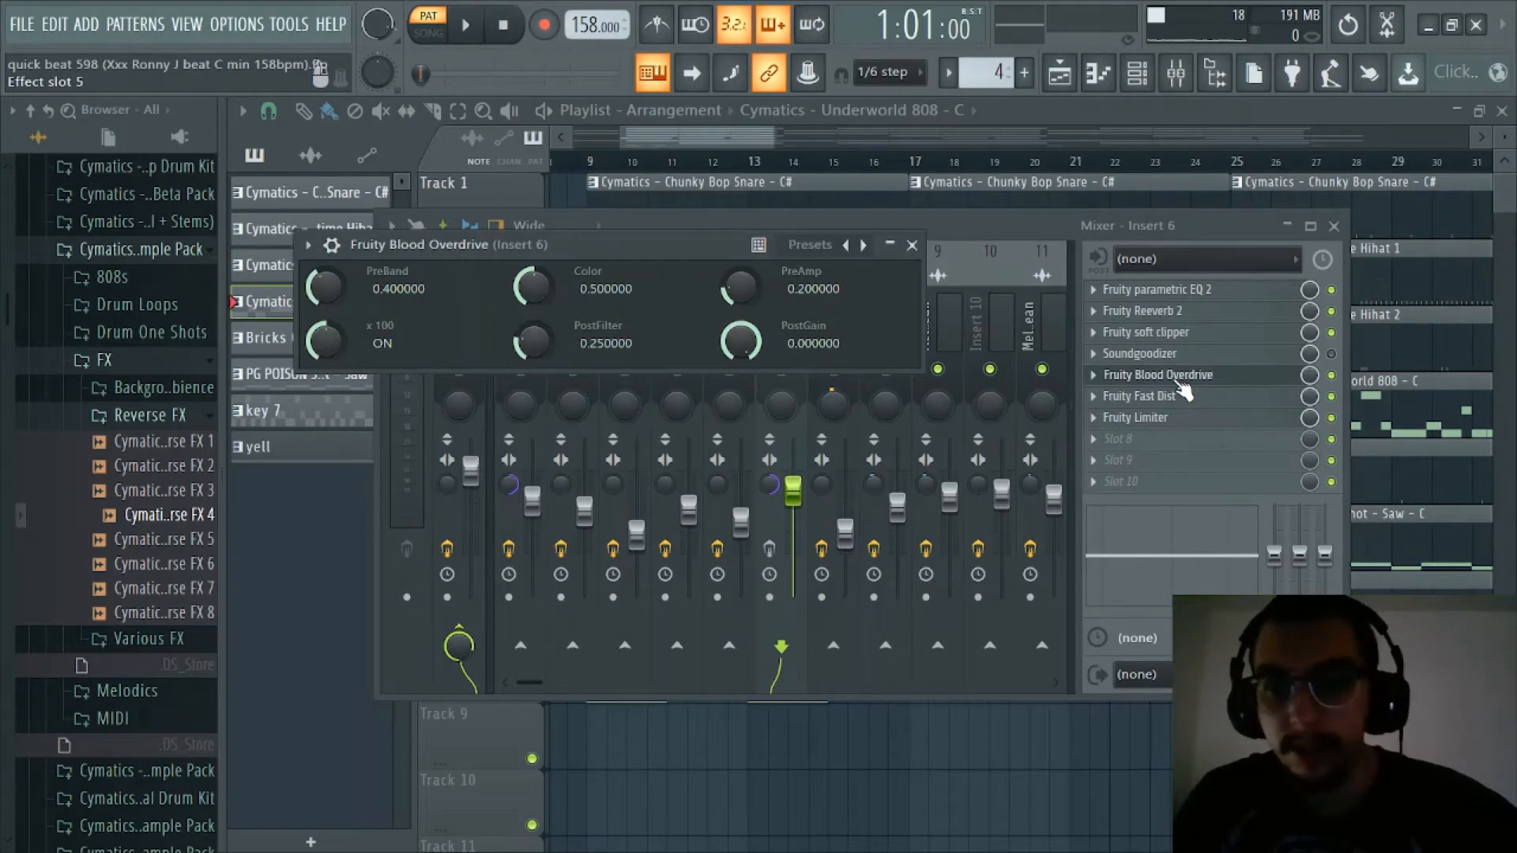
{"action": "left_click", "coordinate": [1129, 378]}
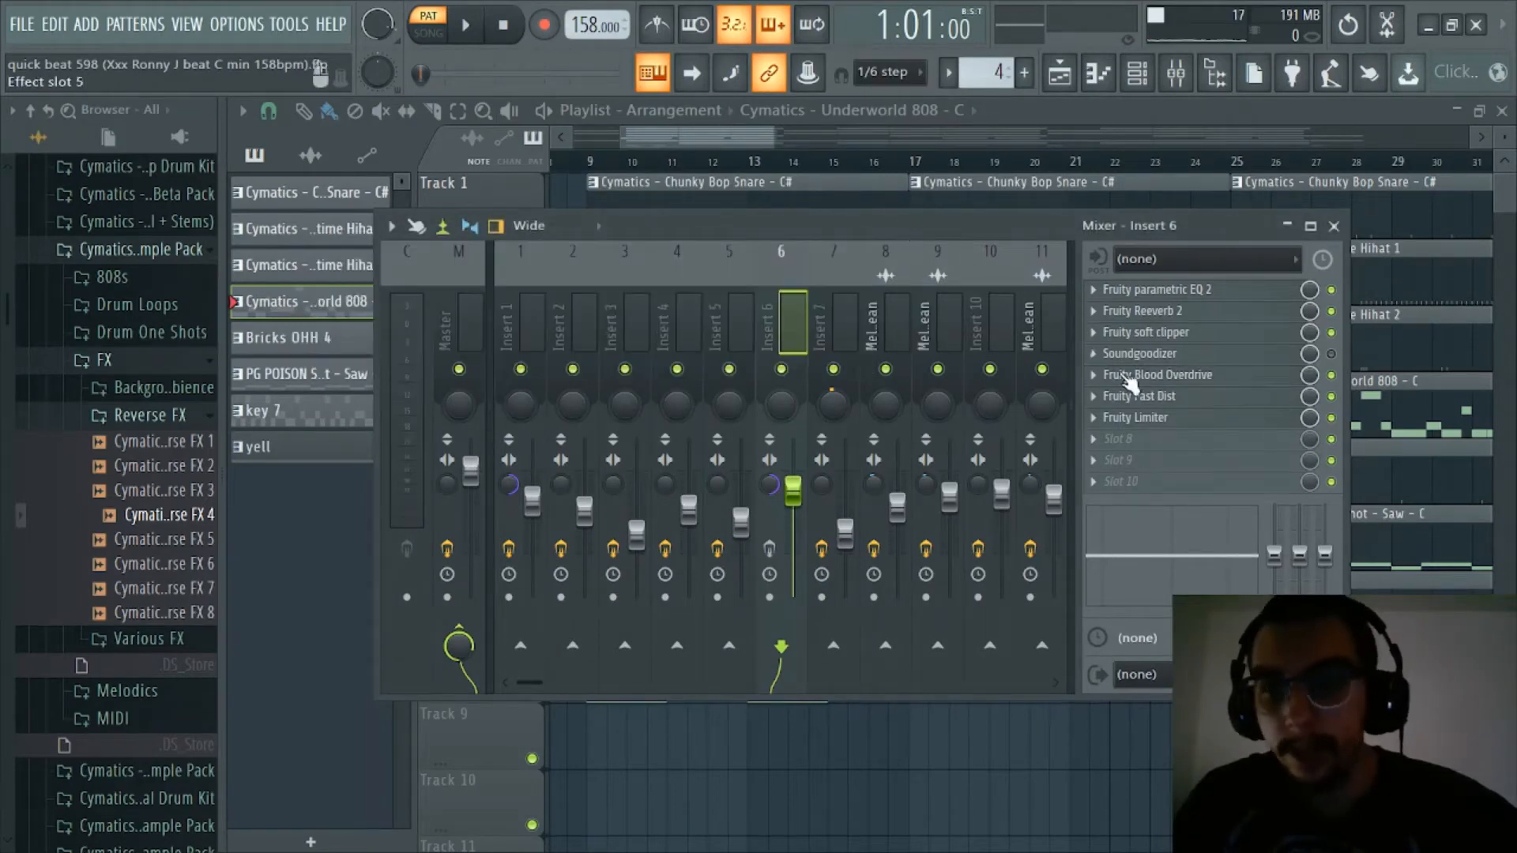
{"action": "left_click", "coordinate": [1161, 399]}
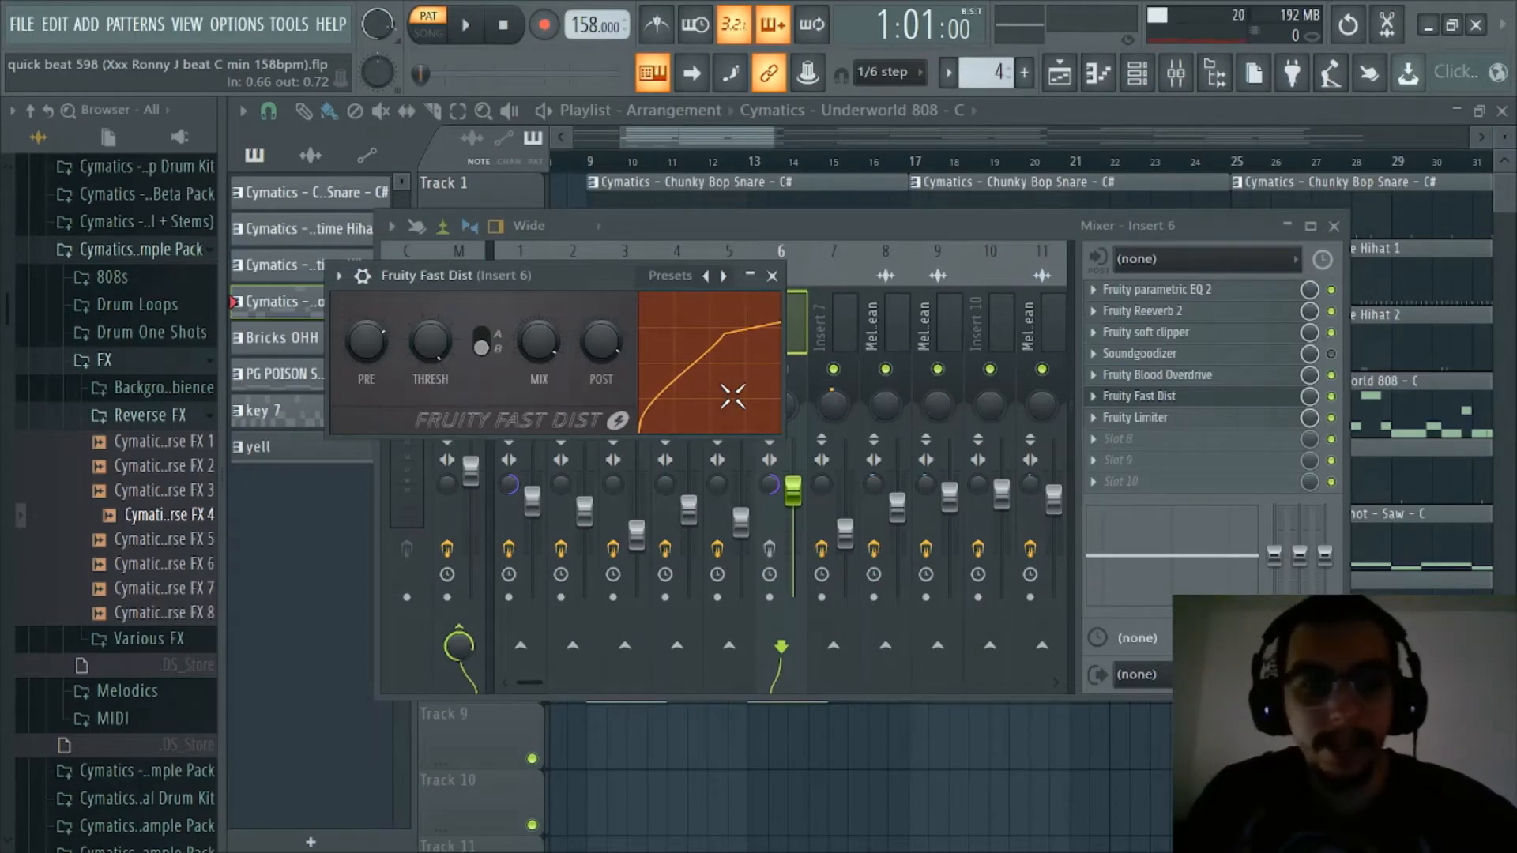
{"action": "left_click", "coordinate": [772, 276]}
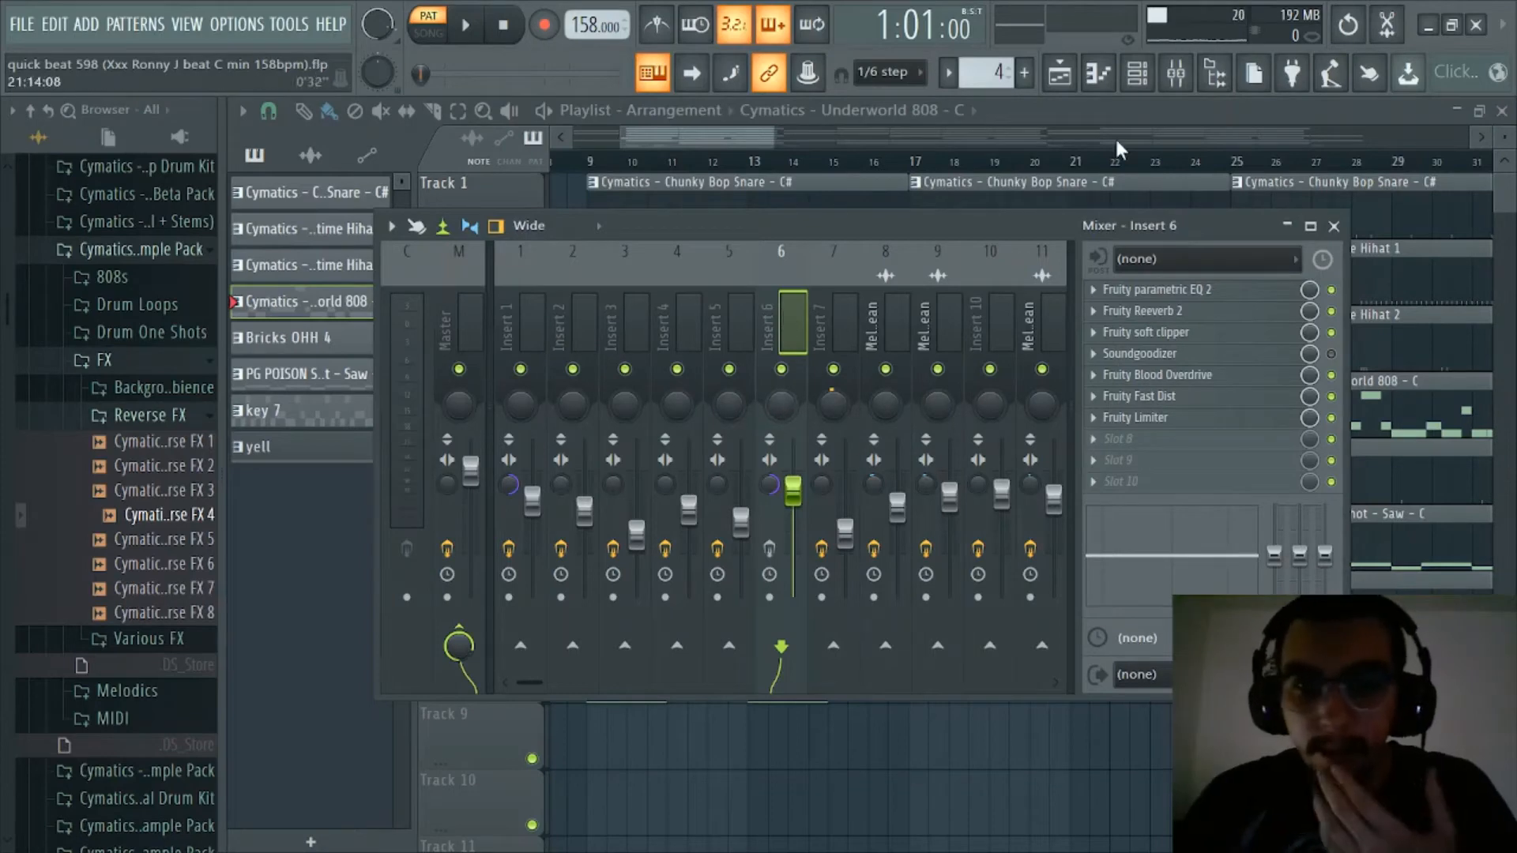
Show the Underworld 808 channel's notes in the piano roll with the channel rack closed
{"action": "left_click", "coordinate": [1139, 79]}
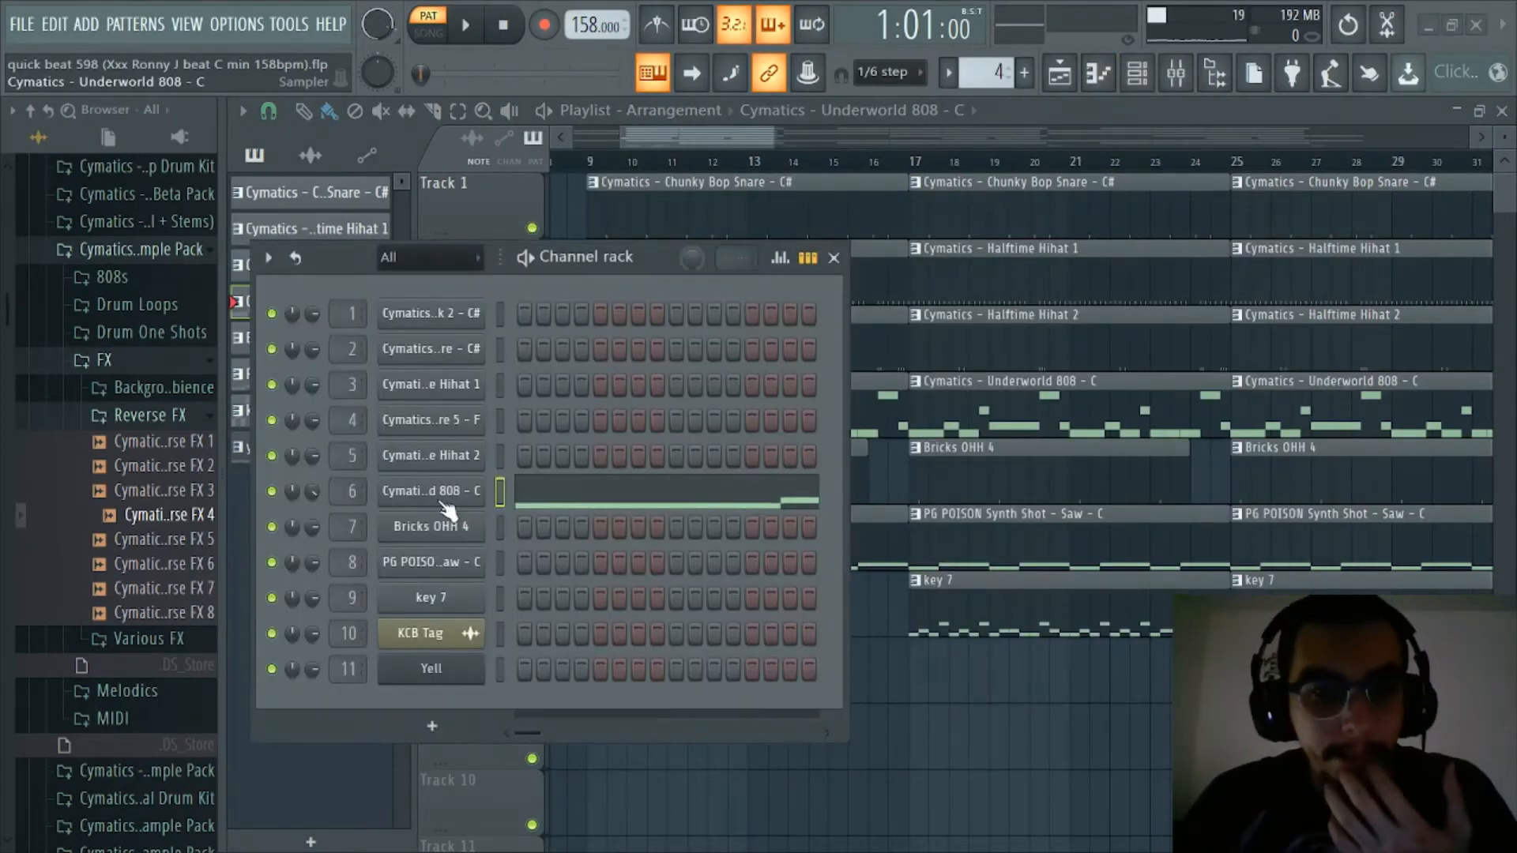
{"action": "left_click", "coordinate": [1139, 87]}
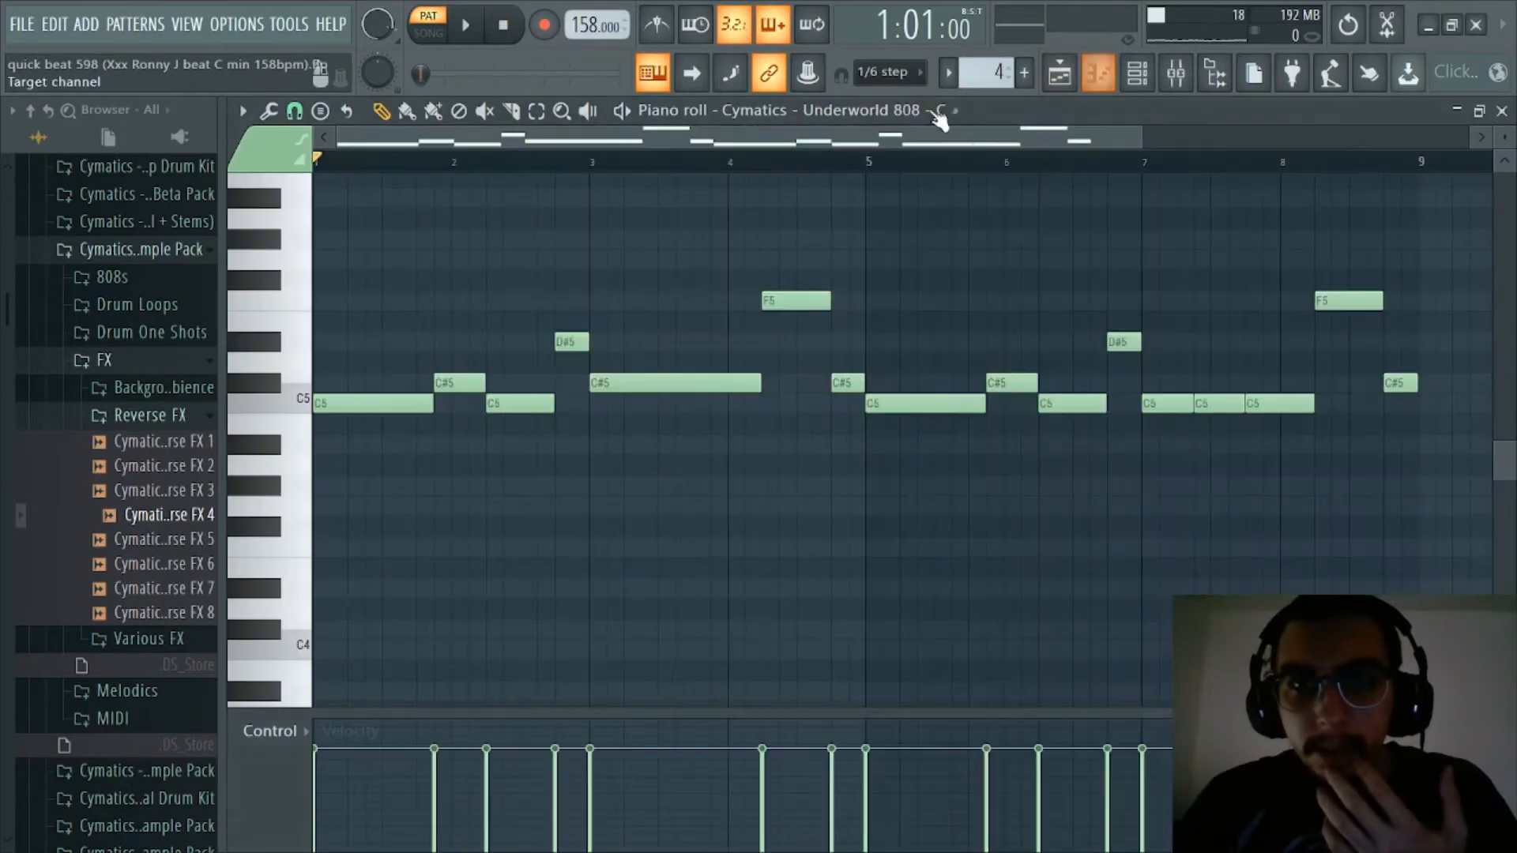
{"action": "left_click", "coordinate": [1100, 75]}
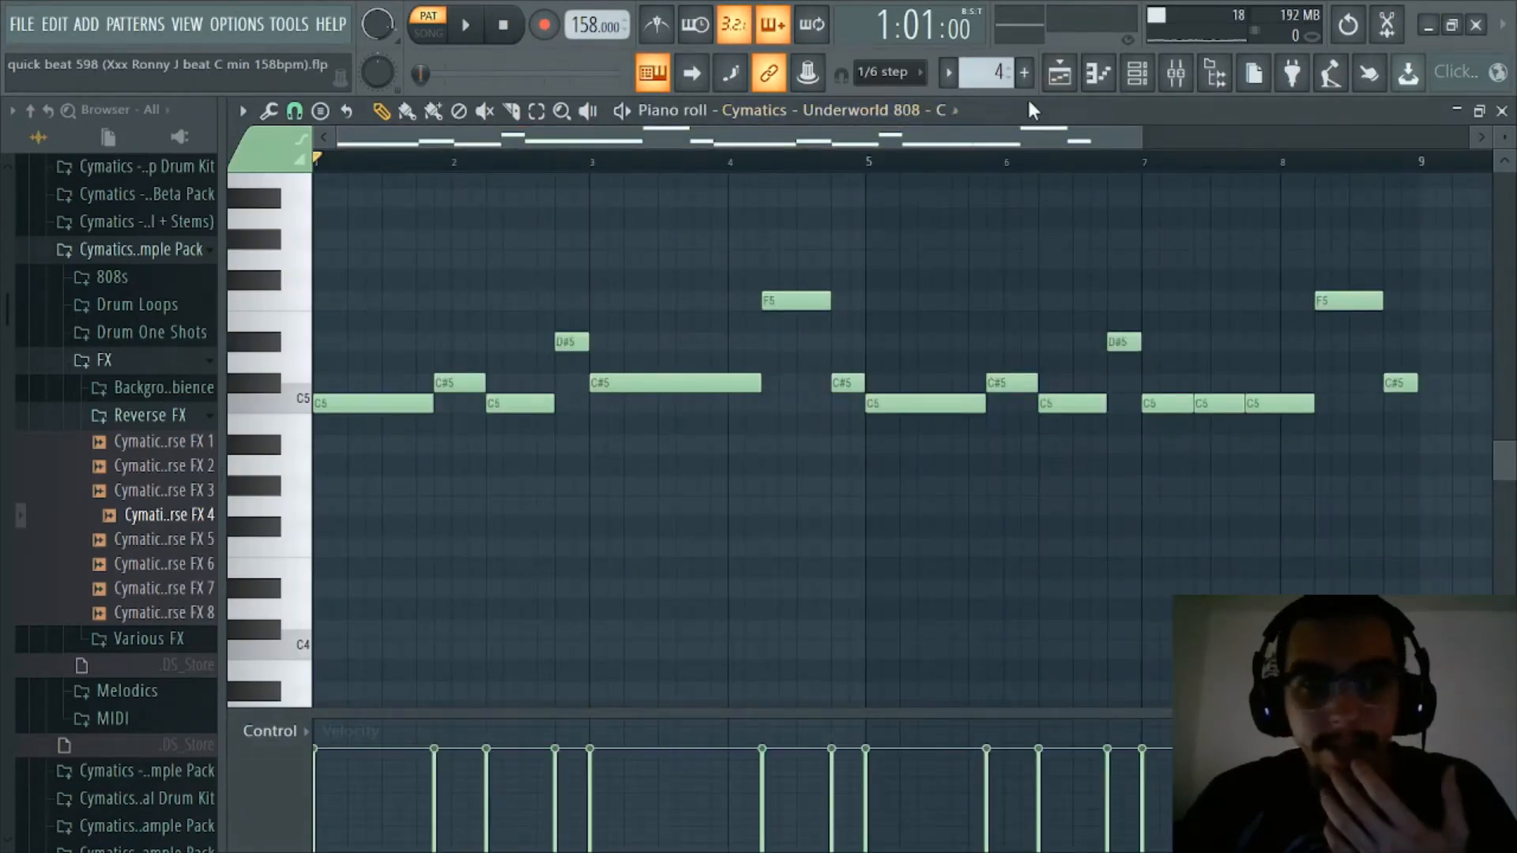
Re-enable the effects on mixer track Insert 6 and return to the 808 piano roll
{"action": "left_click", "coordinate": [1175, 73]}
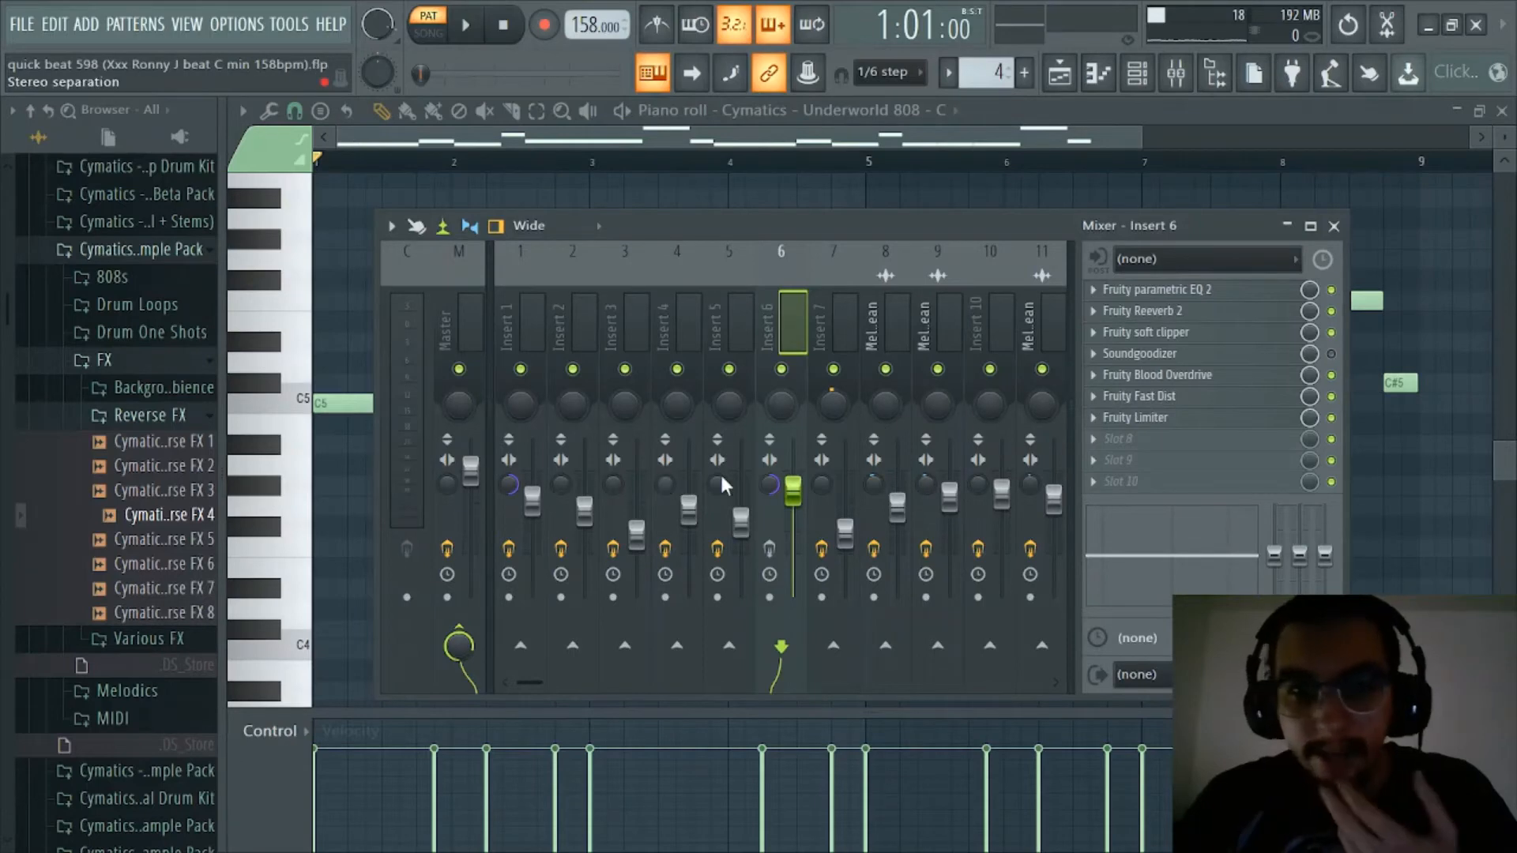
{"action": "left_click", "coordinate": [769, 548]}
{"action": "left_click", "coordinate": [1175, 73]}
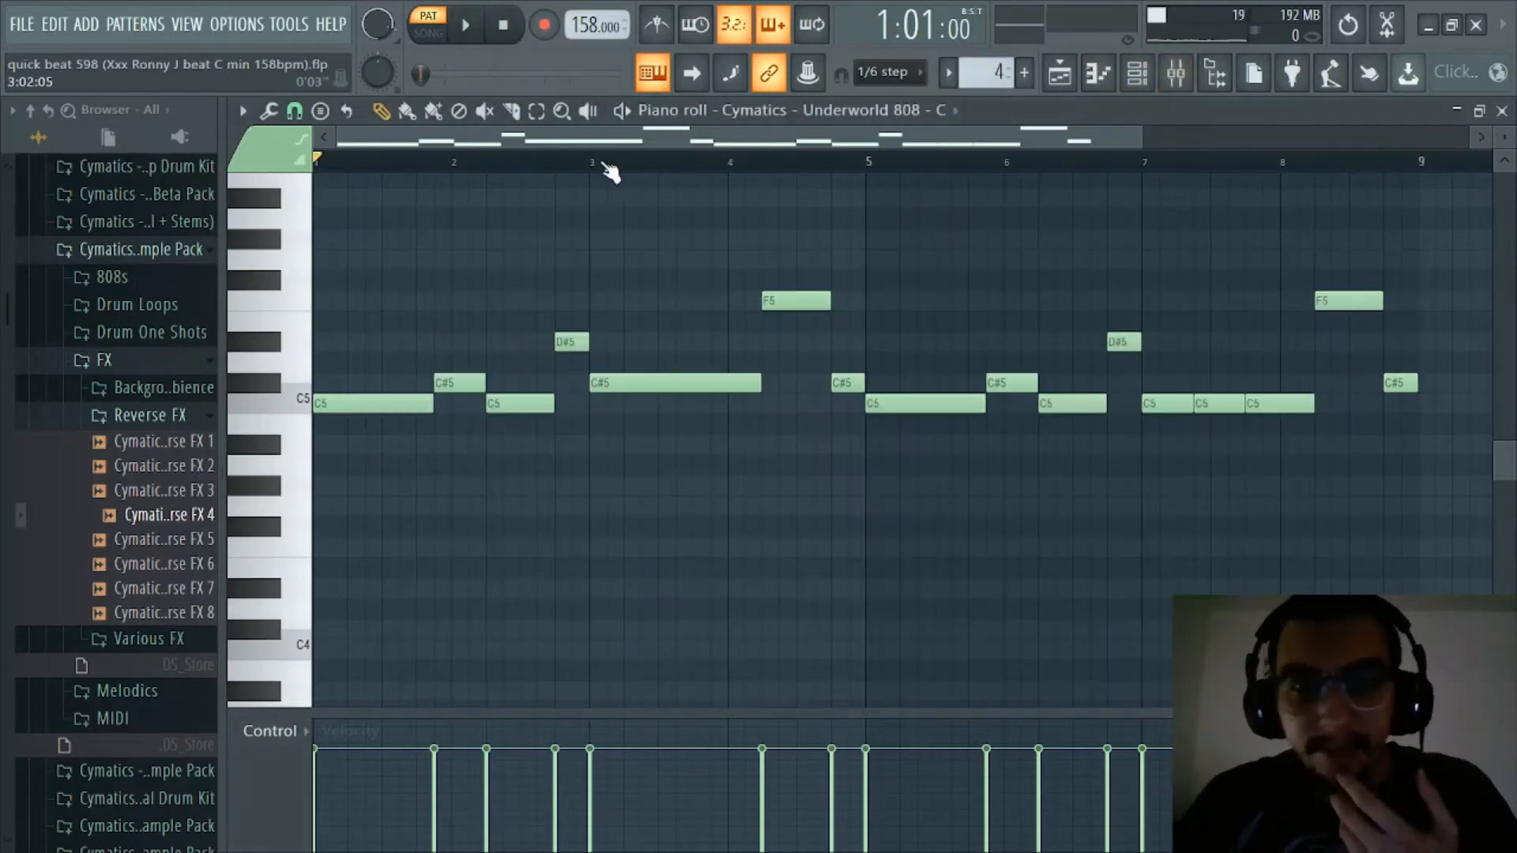
Look over the Underworld 808 notes across all eight bars in the piano roll
{"action": "scroll", "coordinate": [610, 169], "scroll_direction": "down", "scroll_amount": 3}
{"action": "scroll", "coordinate": [456, 170], "scroll_direction": "up", "scroll_amount": 3}
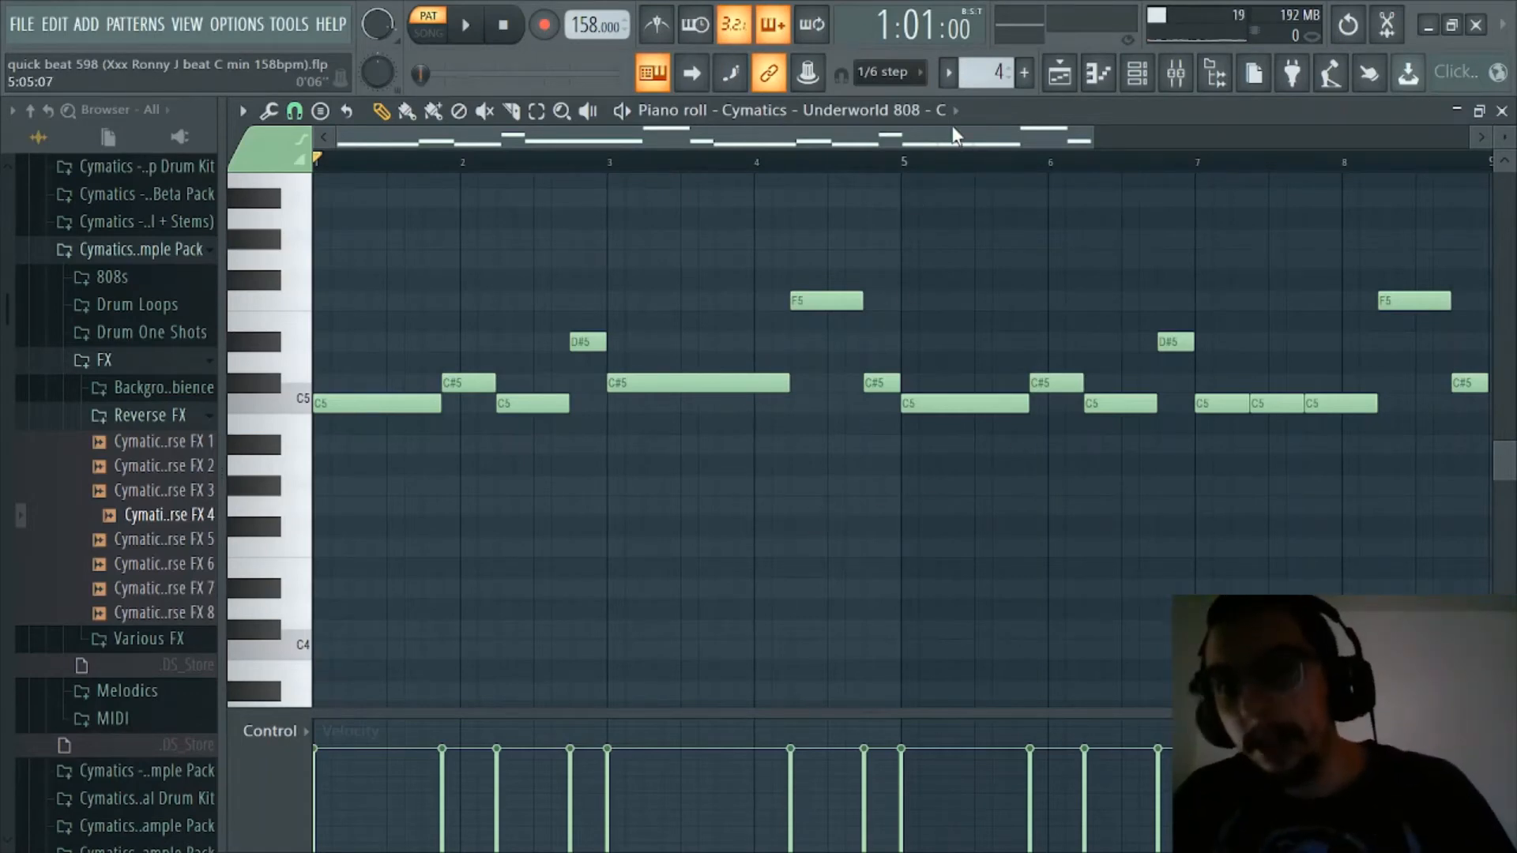
{"action": "left_click_drag", "start_coordinate": [956, 136], "coordinate": [1064, 141]}
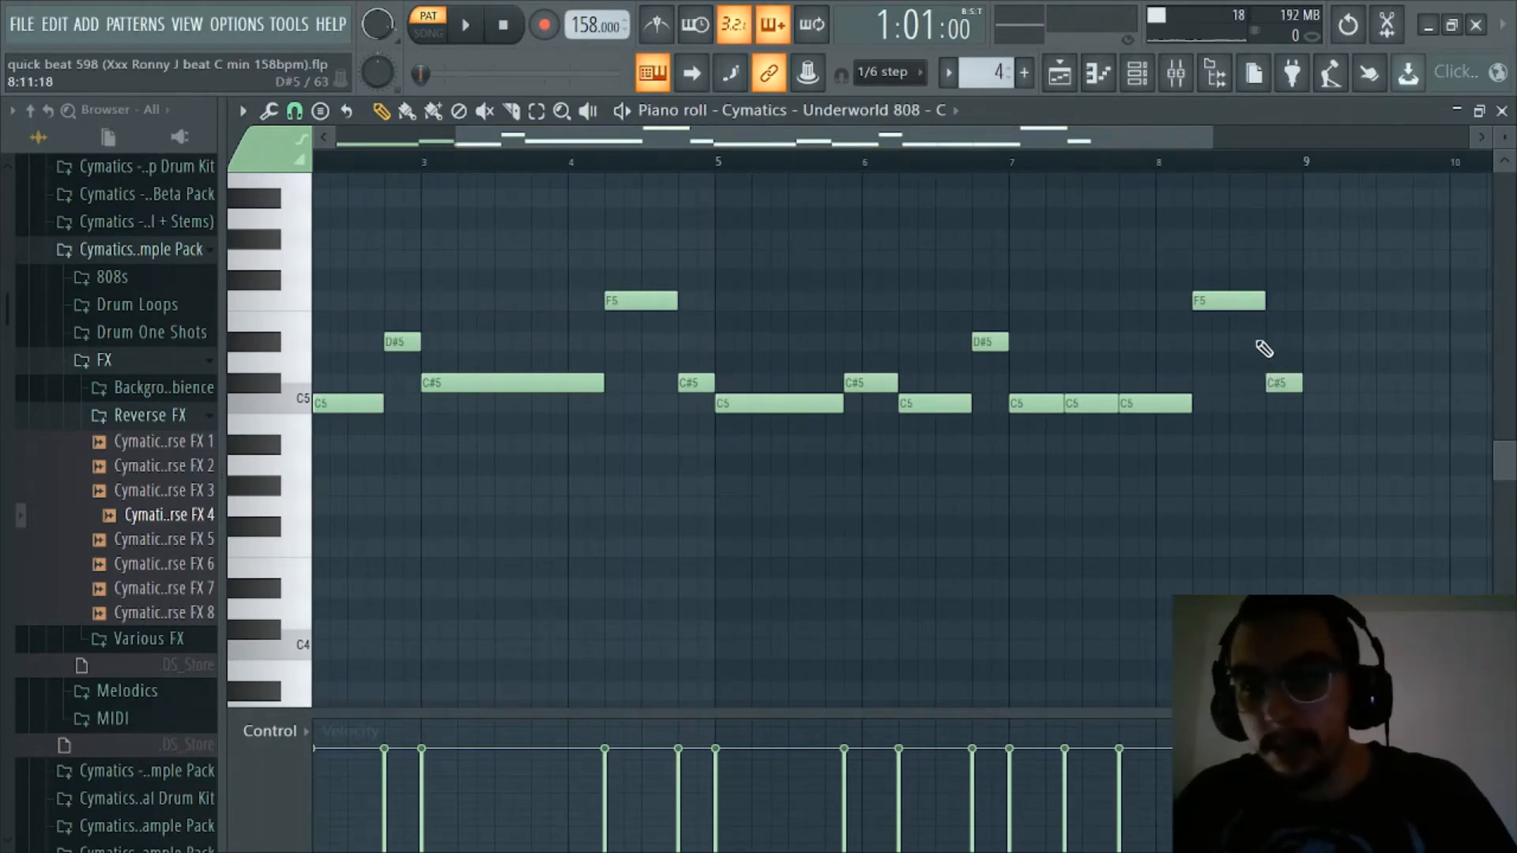
{"action": "scroll", "coordinate": [624, 162], "scroll_direction": "up", "scroll_amount": 3}
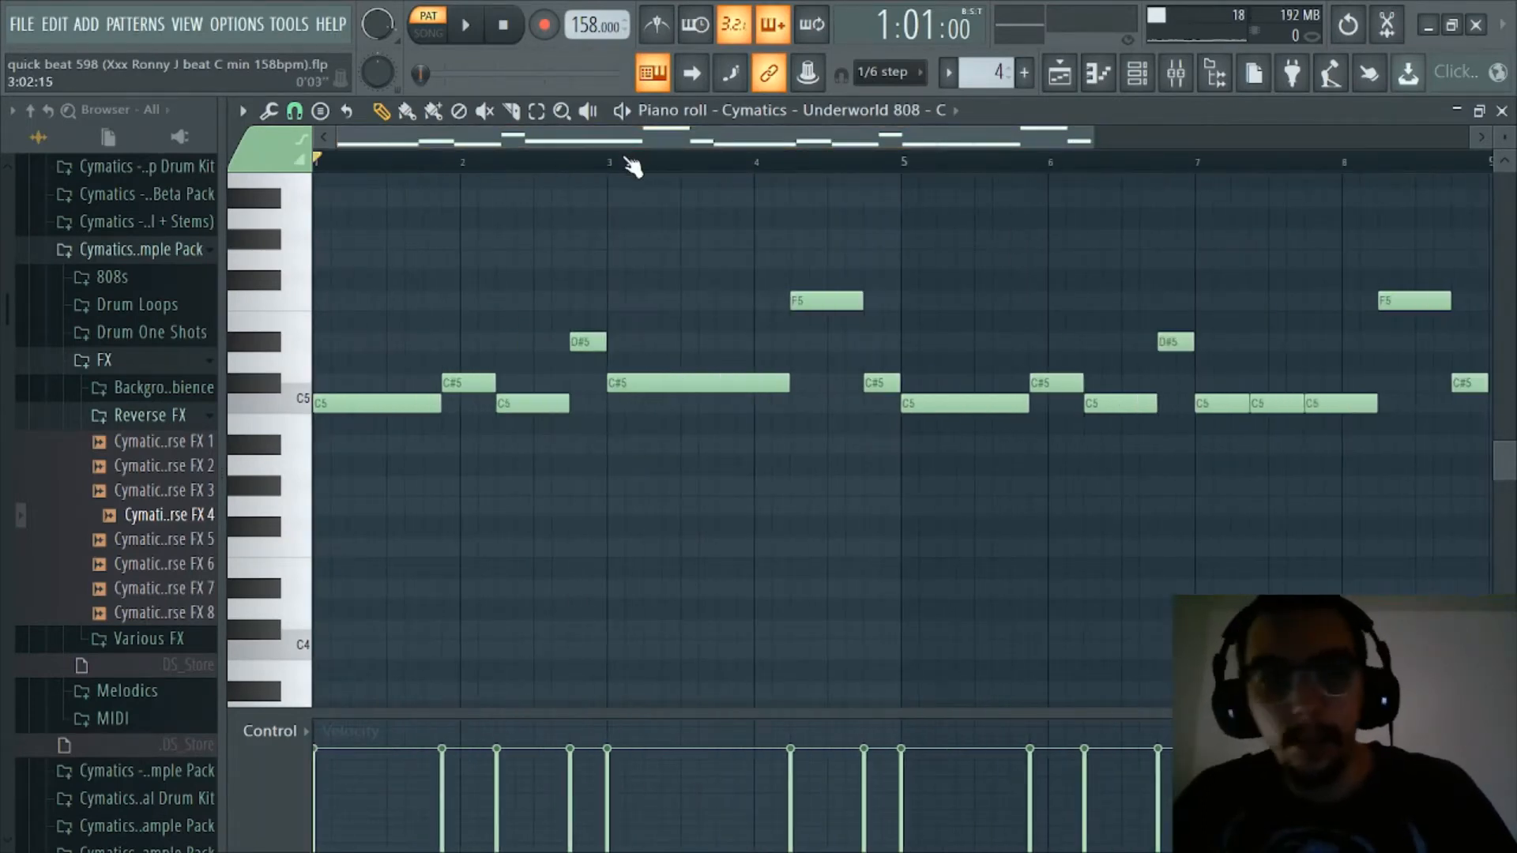
{"action": "left_click_drag", "start_coordinate": [616, 154], "coordinate": [347, 154]}
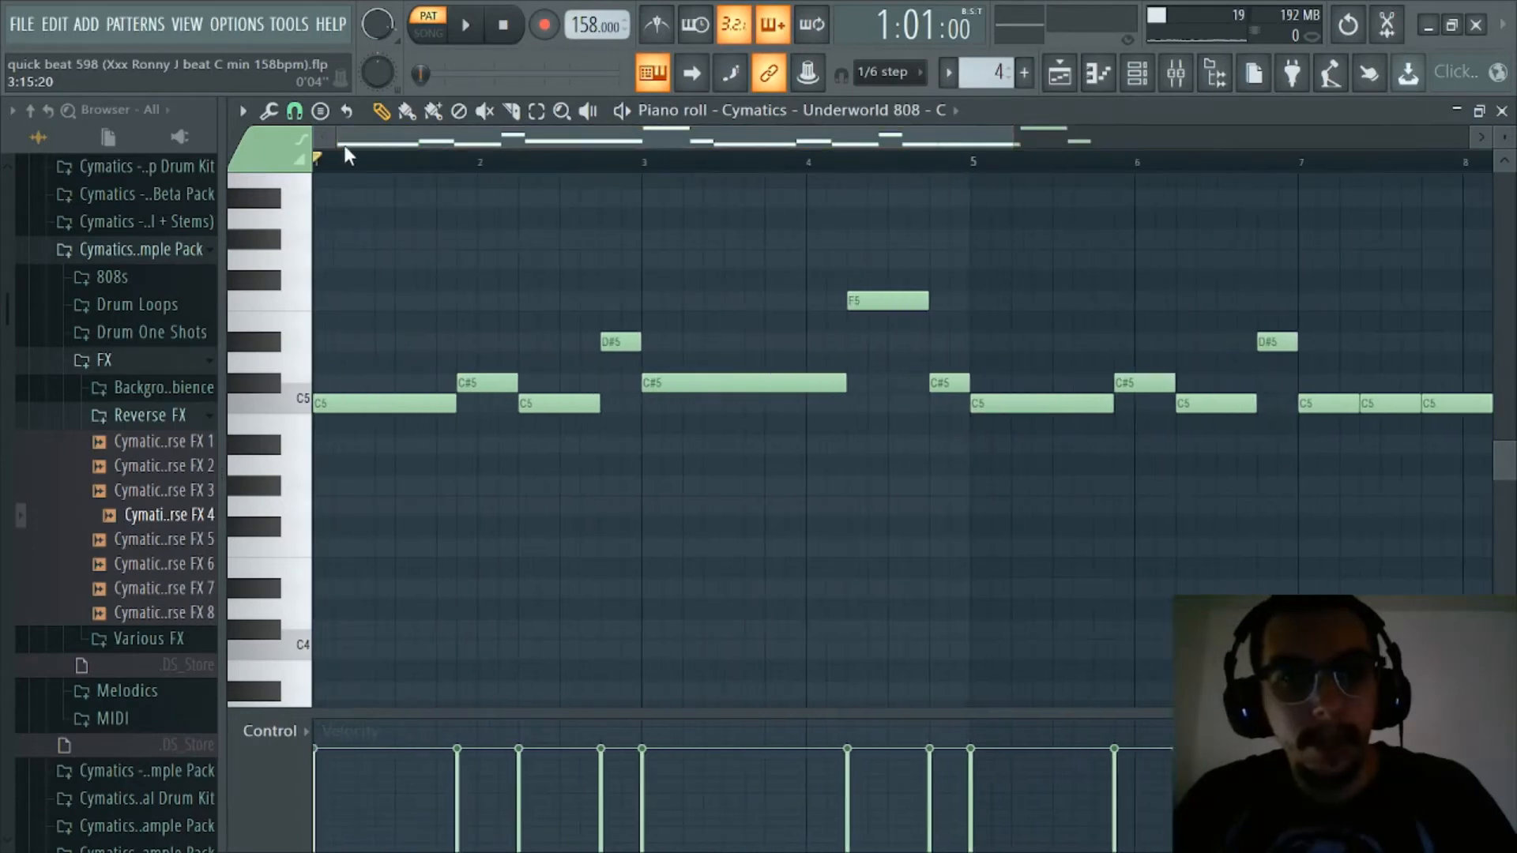
{"action": "left_click", "coordinate": [1137, 74]}
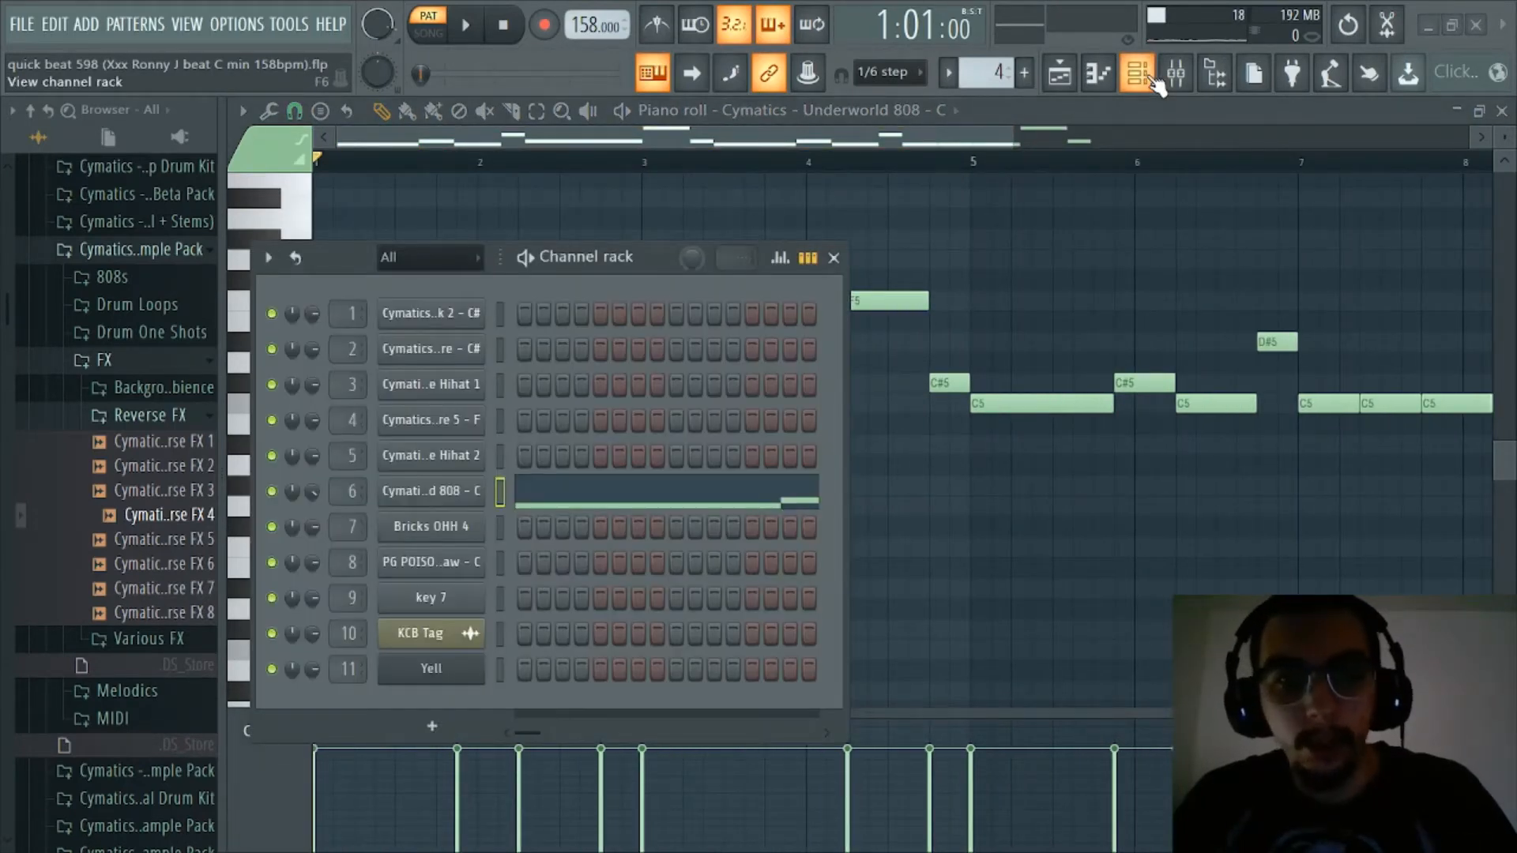
{"action": "left_click", "coordinate": [1152, 76]}
{"action": "left_click", "coordinate": [1177, 77]}
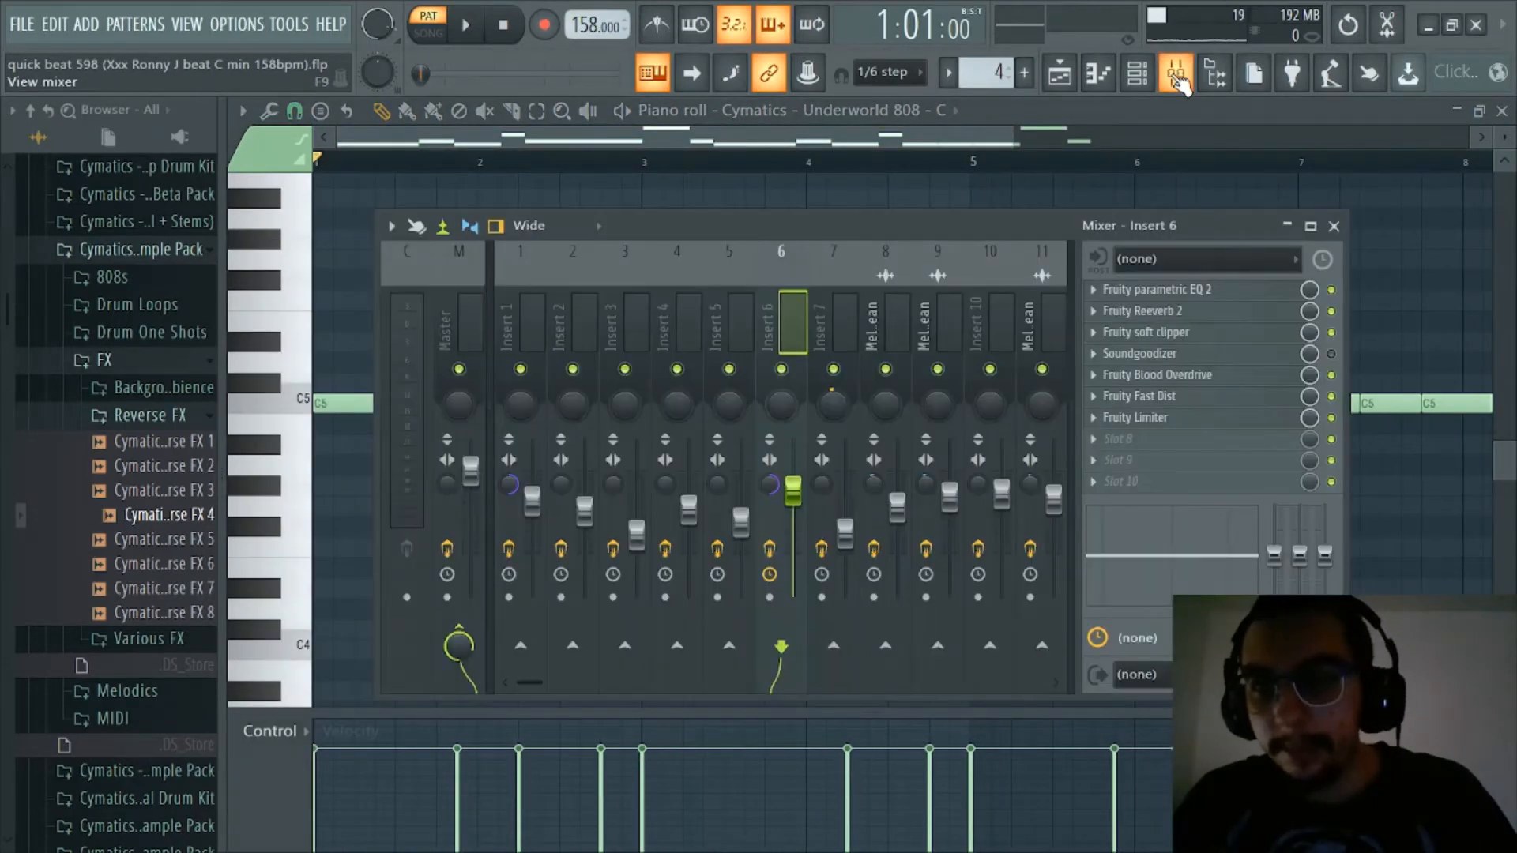
{"action": "left_click", "coordinate": [1179, 79]}
{"action": "left_click", "coordinate": [1138, 76]}
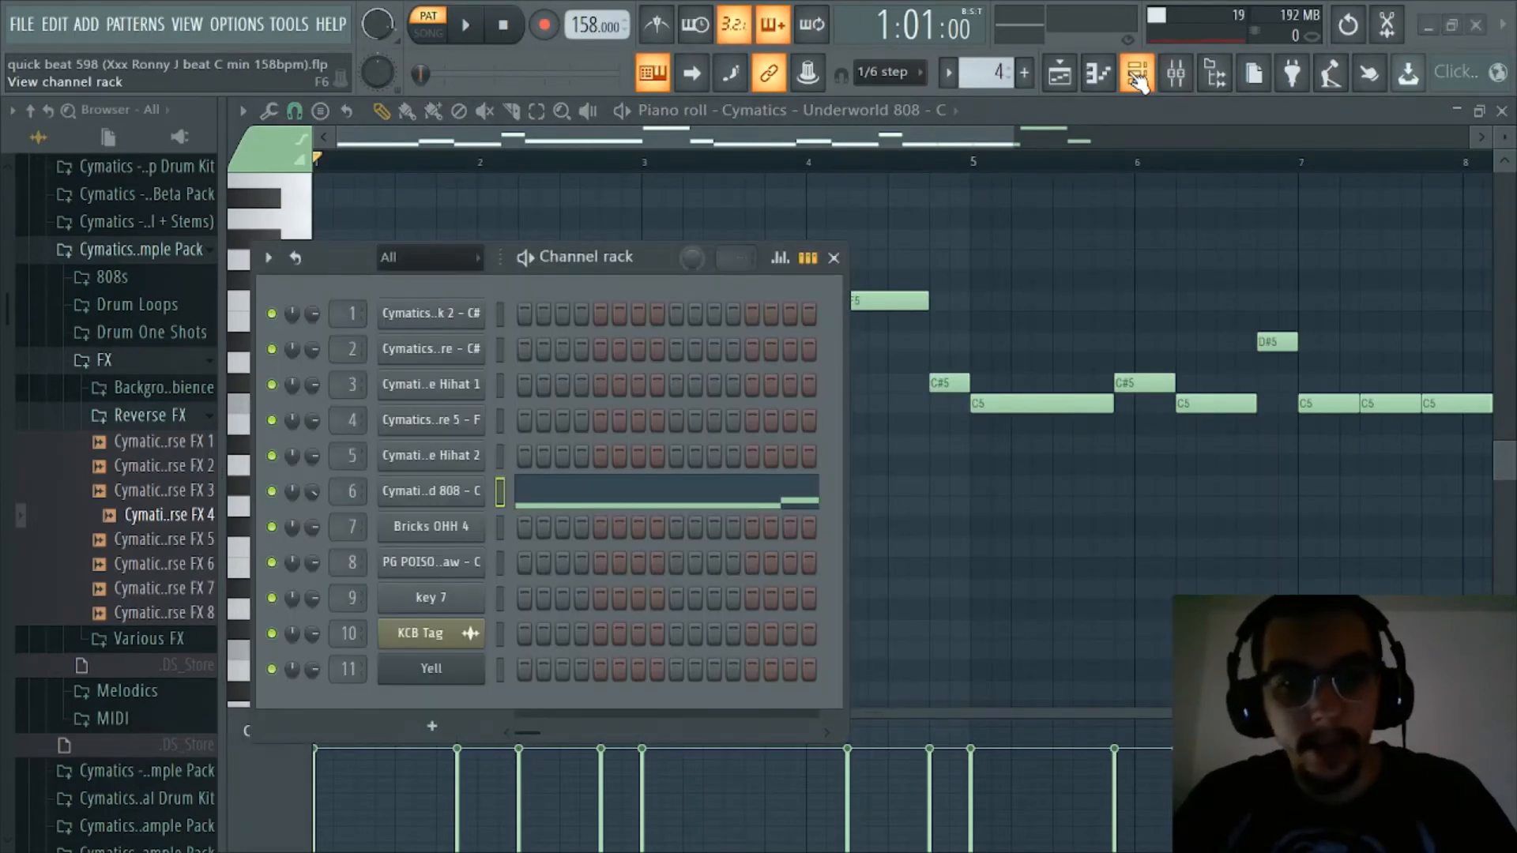
{"action": "left_click", "coordinate": [1138, 76]}
Play the whole Underworld 808 pattern with its notes in view, and stop playback when it loops
{"action": "scroll", "coordinate": [652, 164], "scroll_direction": "down", "scroll_amount": 2}
{"action": "key", "text": "space"}
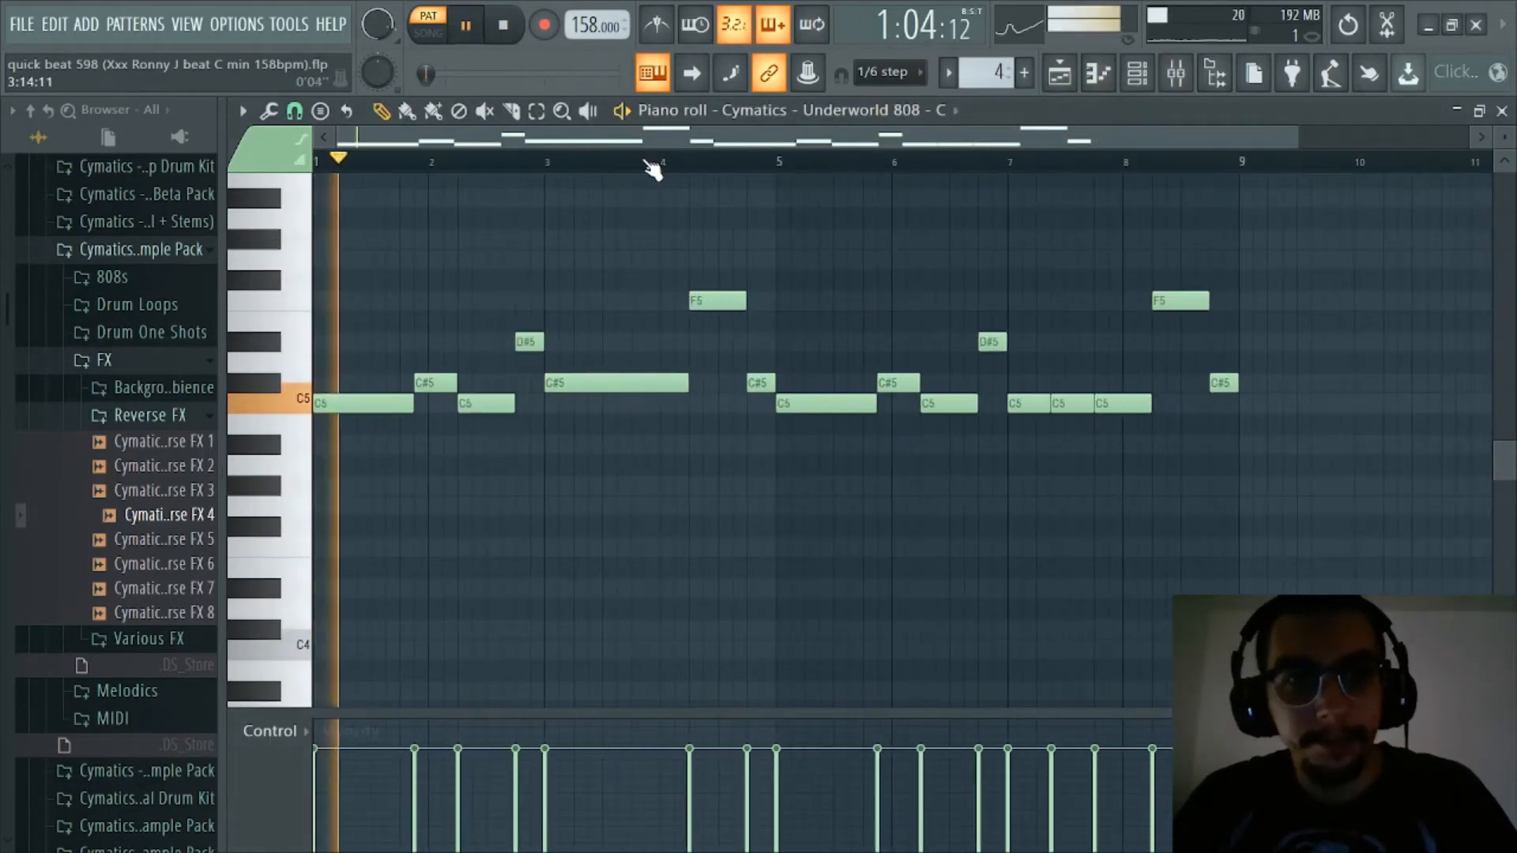
{"action": "scroll", "coordinate": [627, 169], "scroll_direction": "up", "scroll_amount": 1}
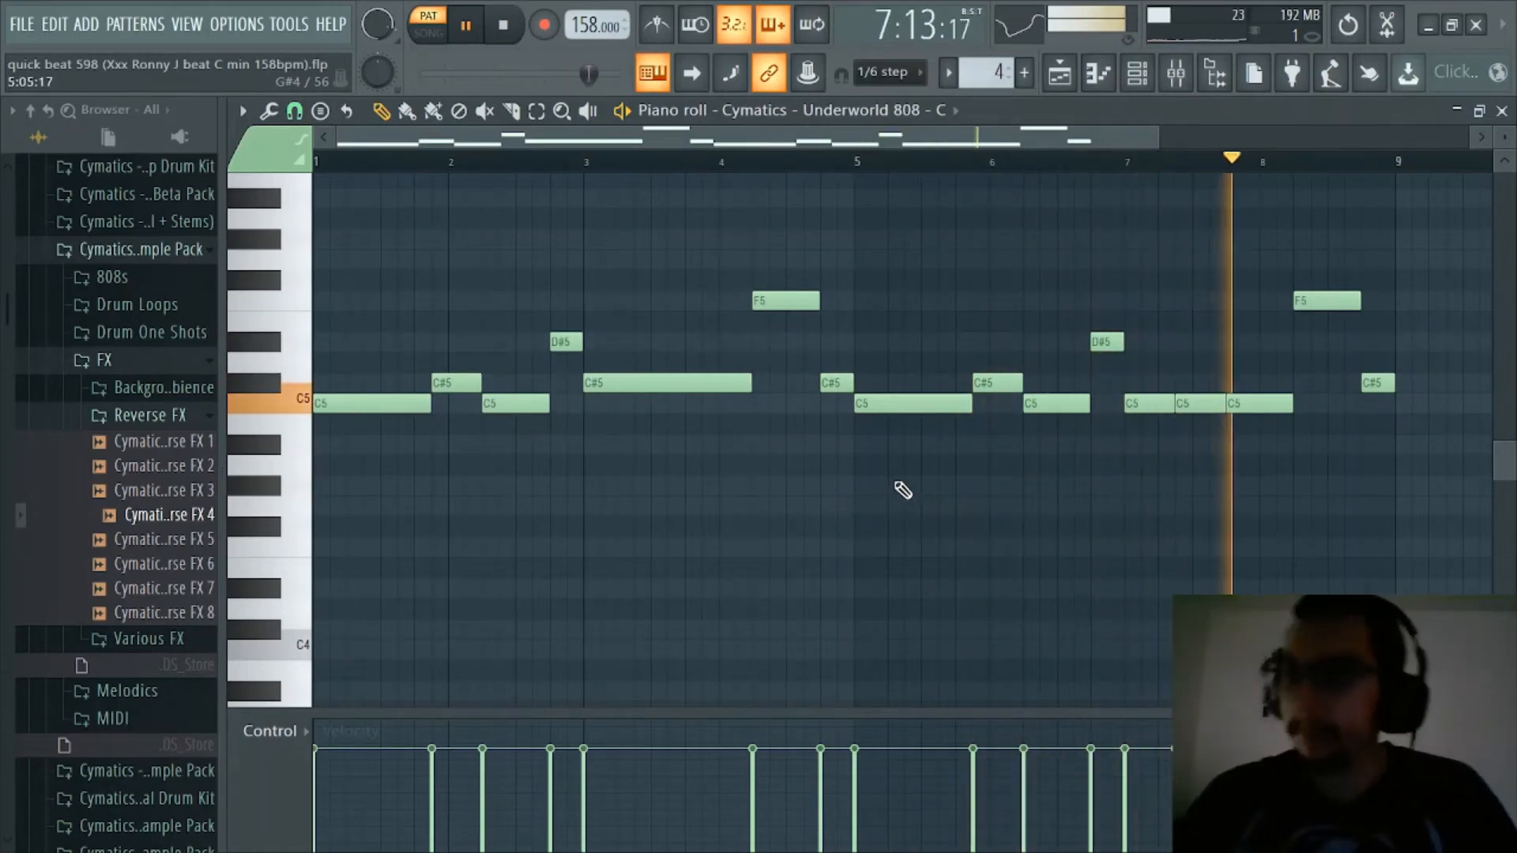
{"action": "scroll", "coordinate": [776, 166], "scroll_direction": "down", "scroll_amount": 1}
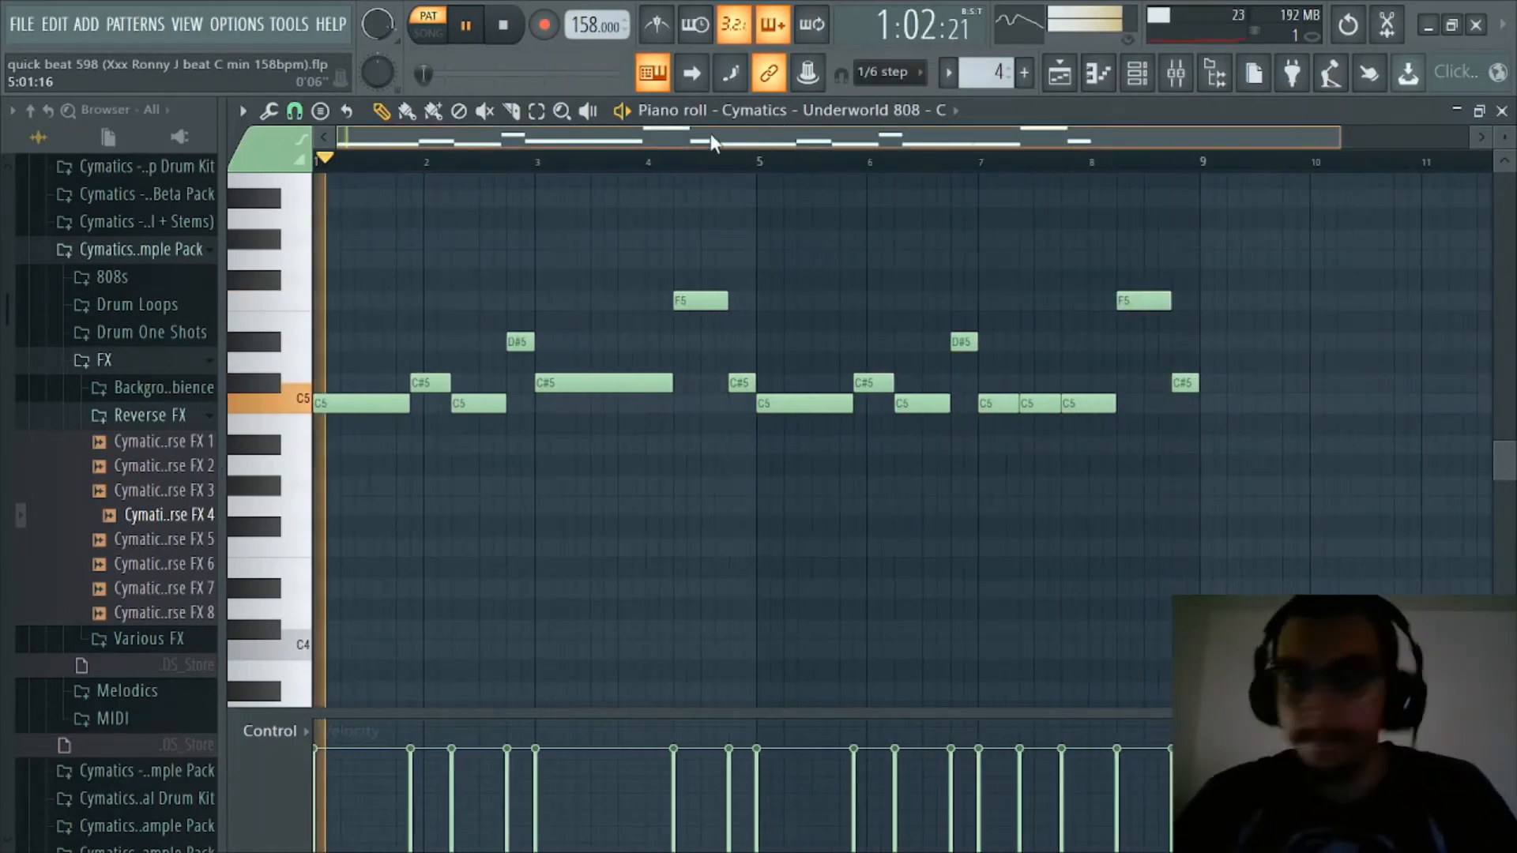
{"action": "key", "text": "space"}
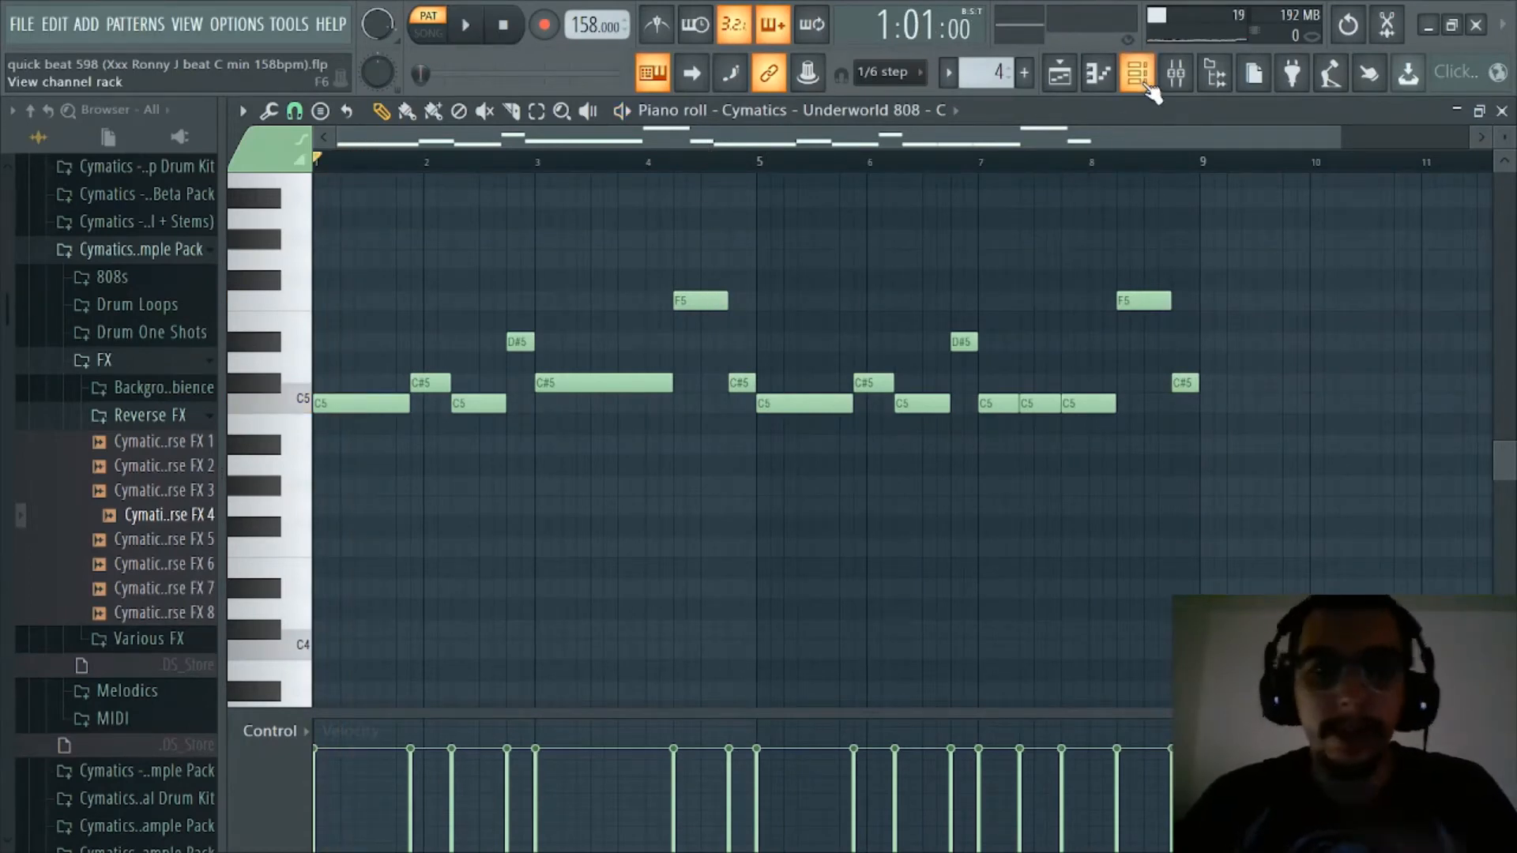
Show Fruity parametric EQ 2 on mixer track Insert 6 and play the Underworld 808 pattern through it
{"action": "scroll", "coordinate": [548, 150], "scroll_direction": "up", "scroll_amount": 2}
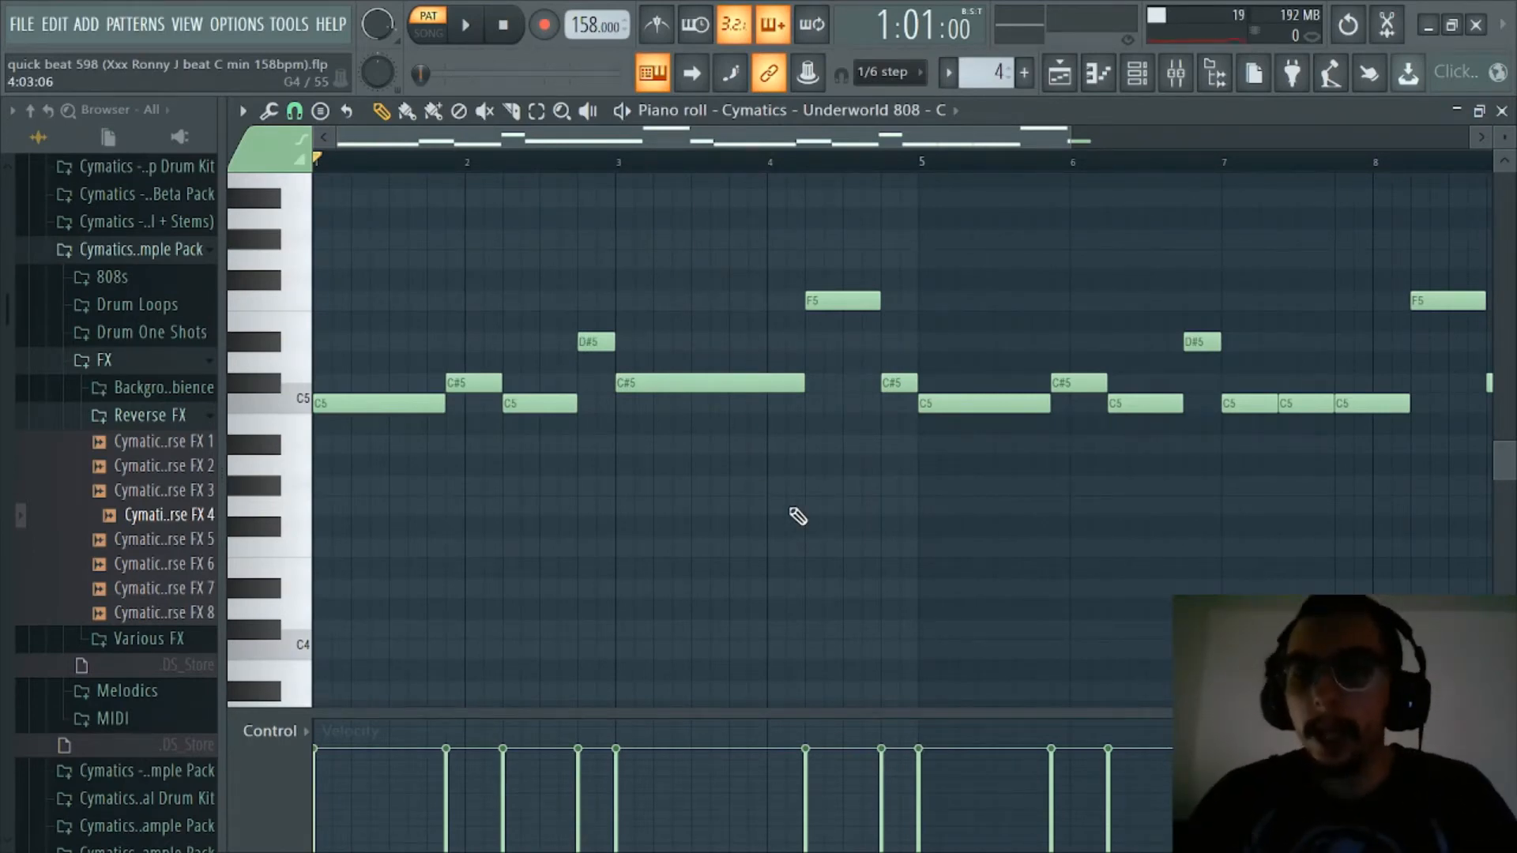
{"action": "left_click", "coordinate": [1175, 75]}
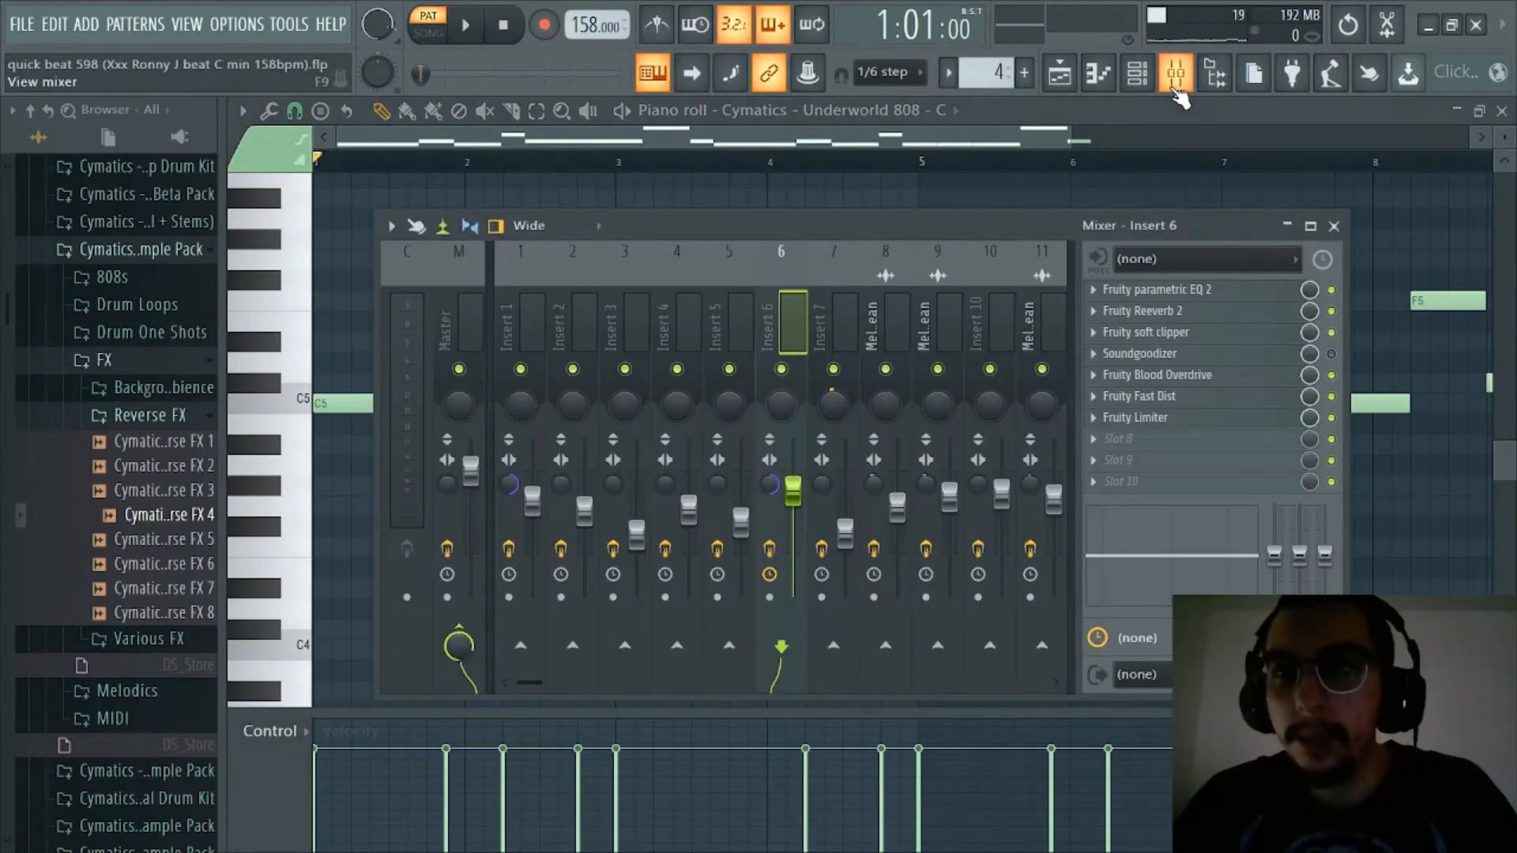
{"action": "left_click", "coordinate": [1213, 291]}
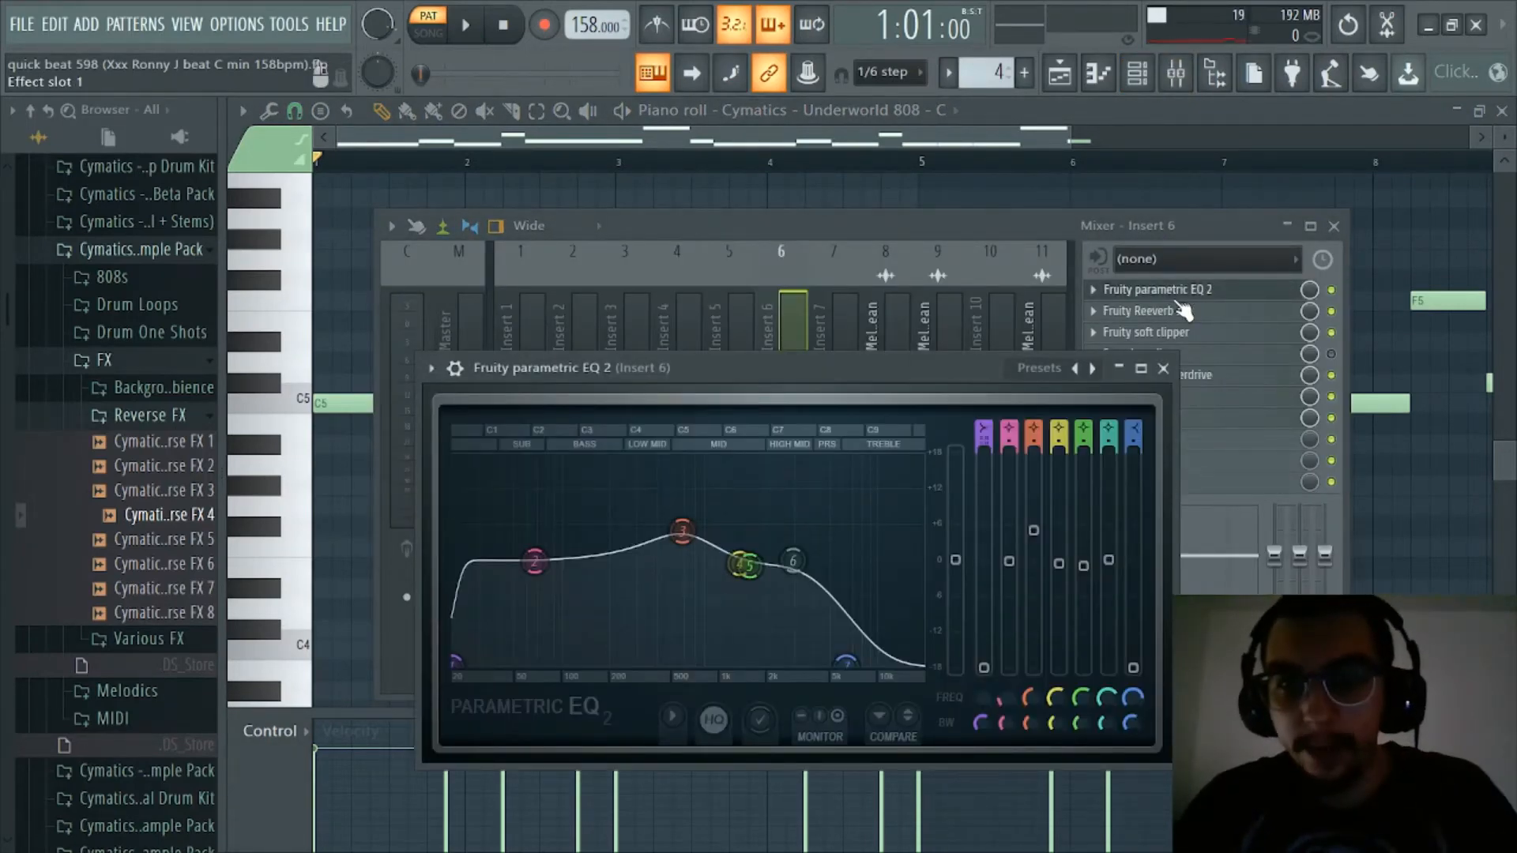
{"action": "key", "text": "space"}
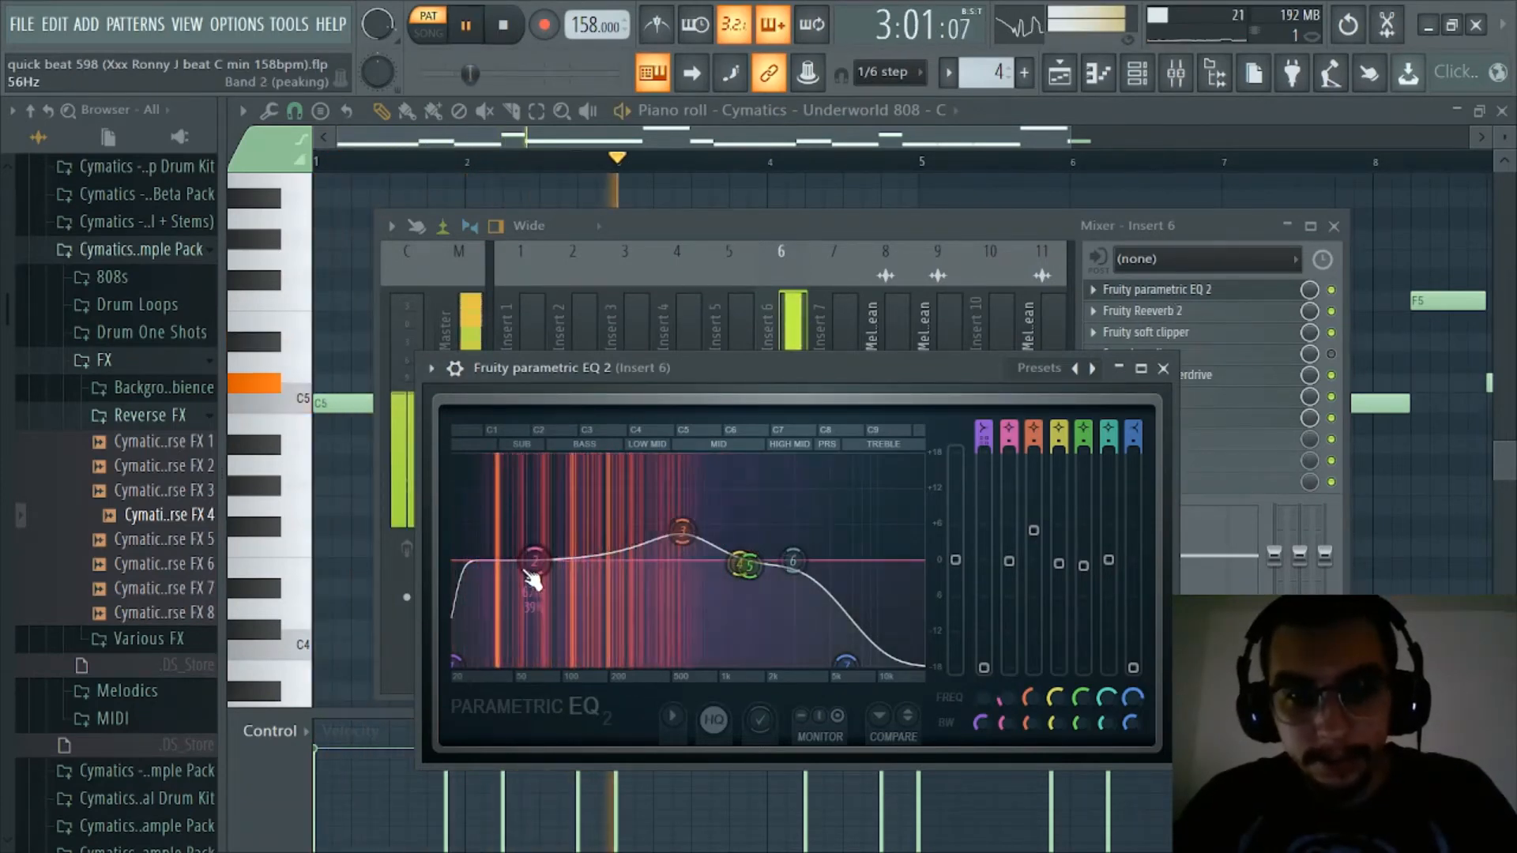
Compare the 808 with Fruity parametric EQ 2 bypassed and enabled during playback, closing the EQ and stopping playback at the end
{"action": "left_click", "coordinate": [1331, 290]}
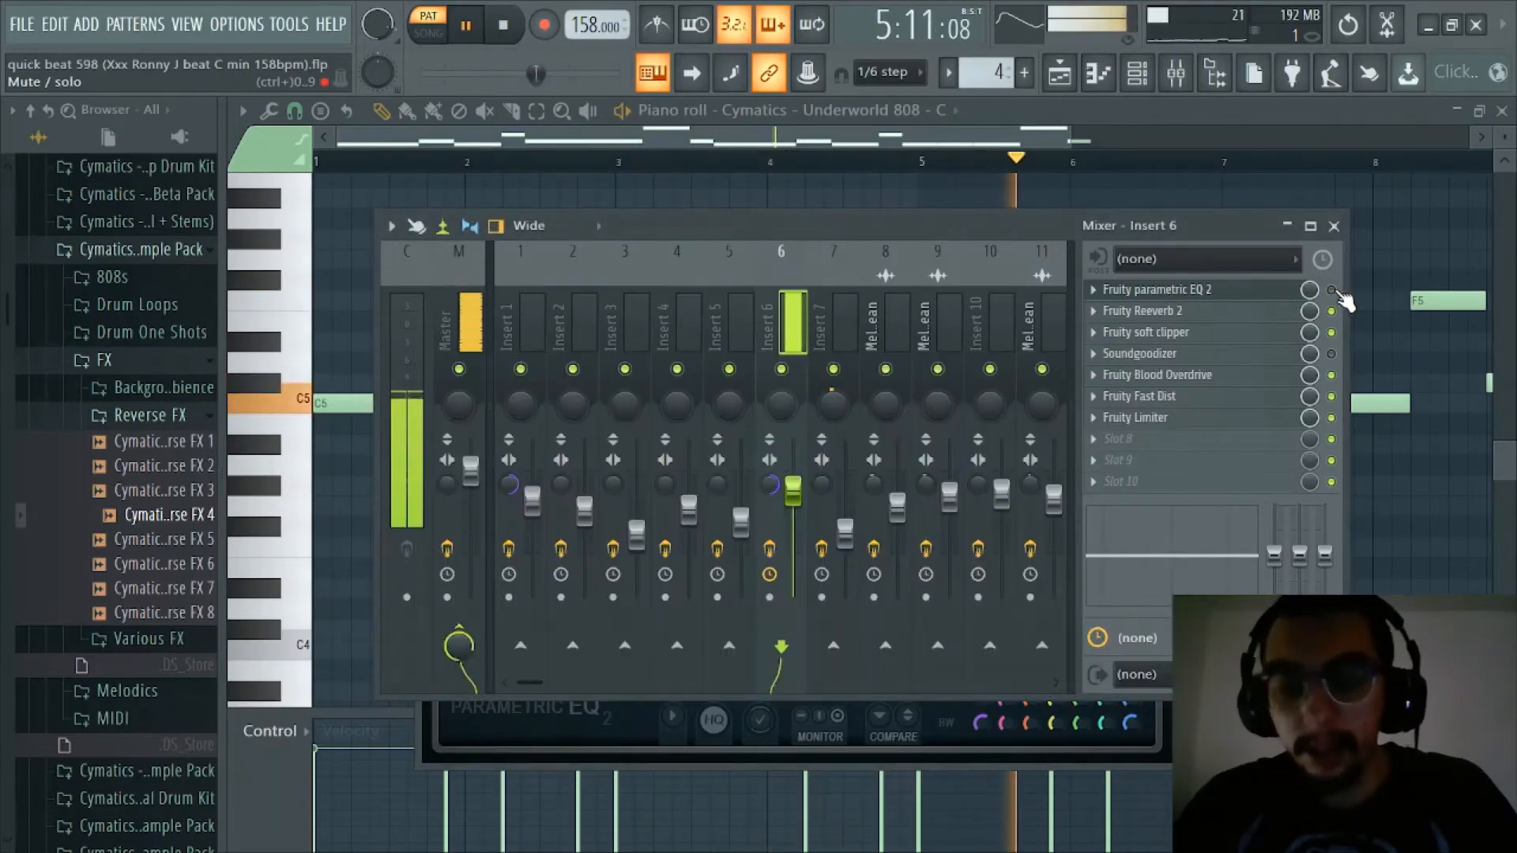
{"action": "left_click", "coordinate": [1175, 291]}
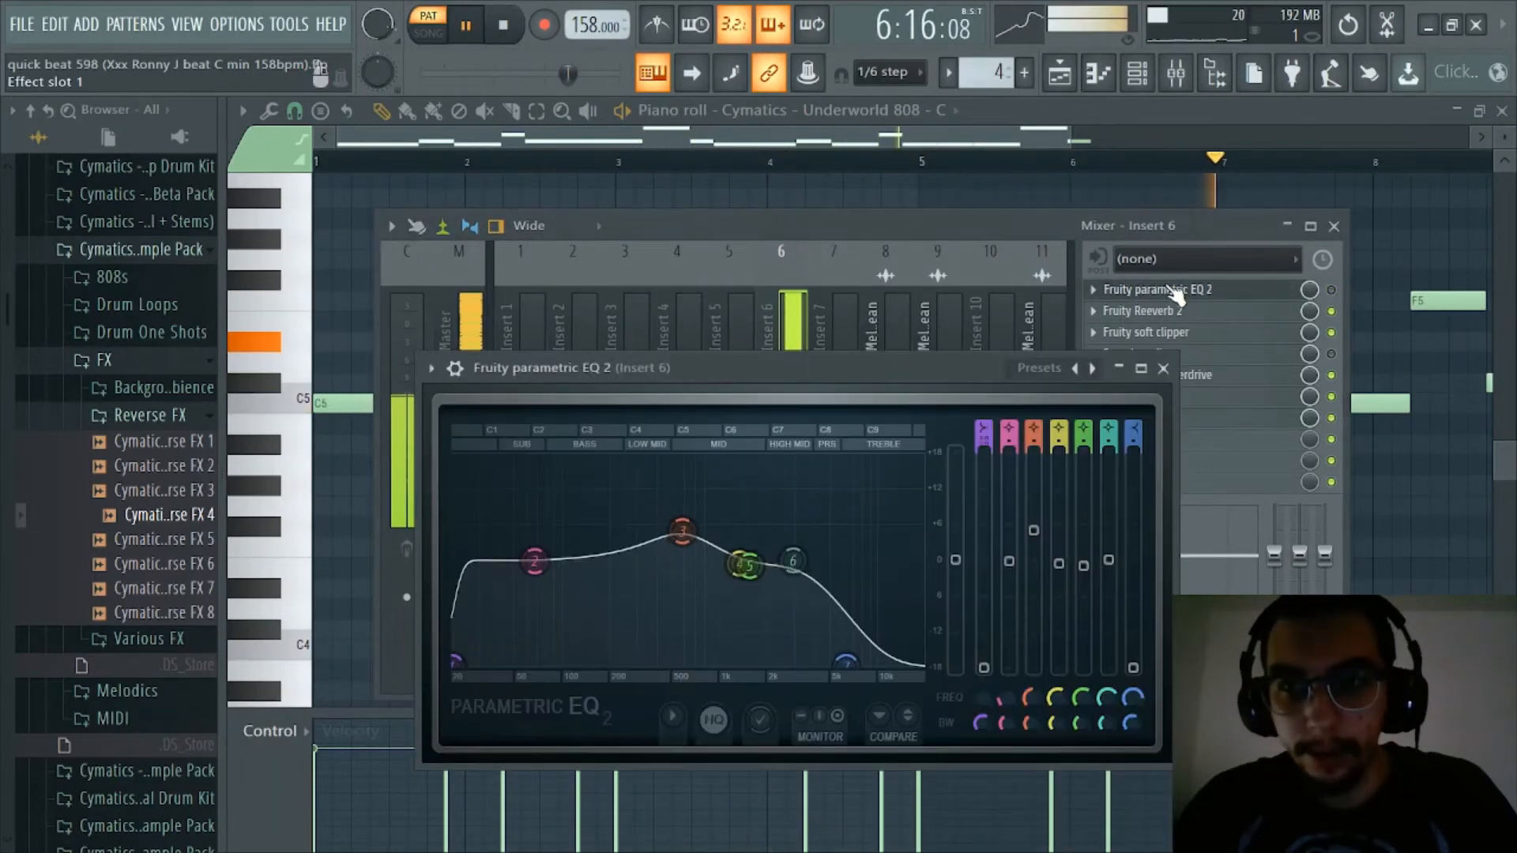
{"action": "left_click", "coordinate": [1177, 291]}
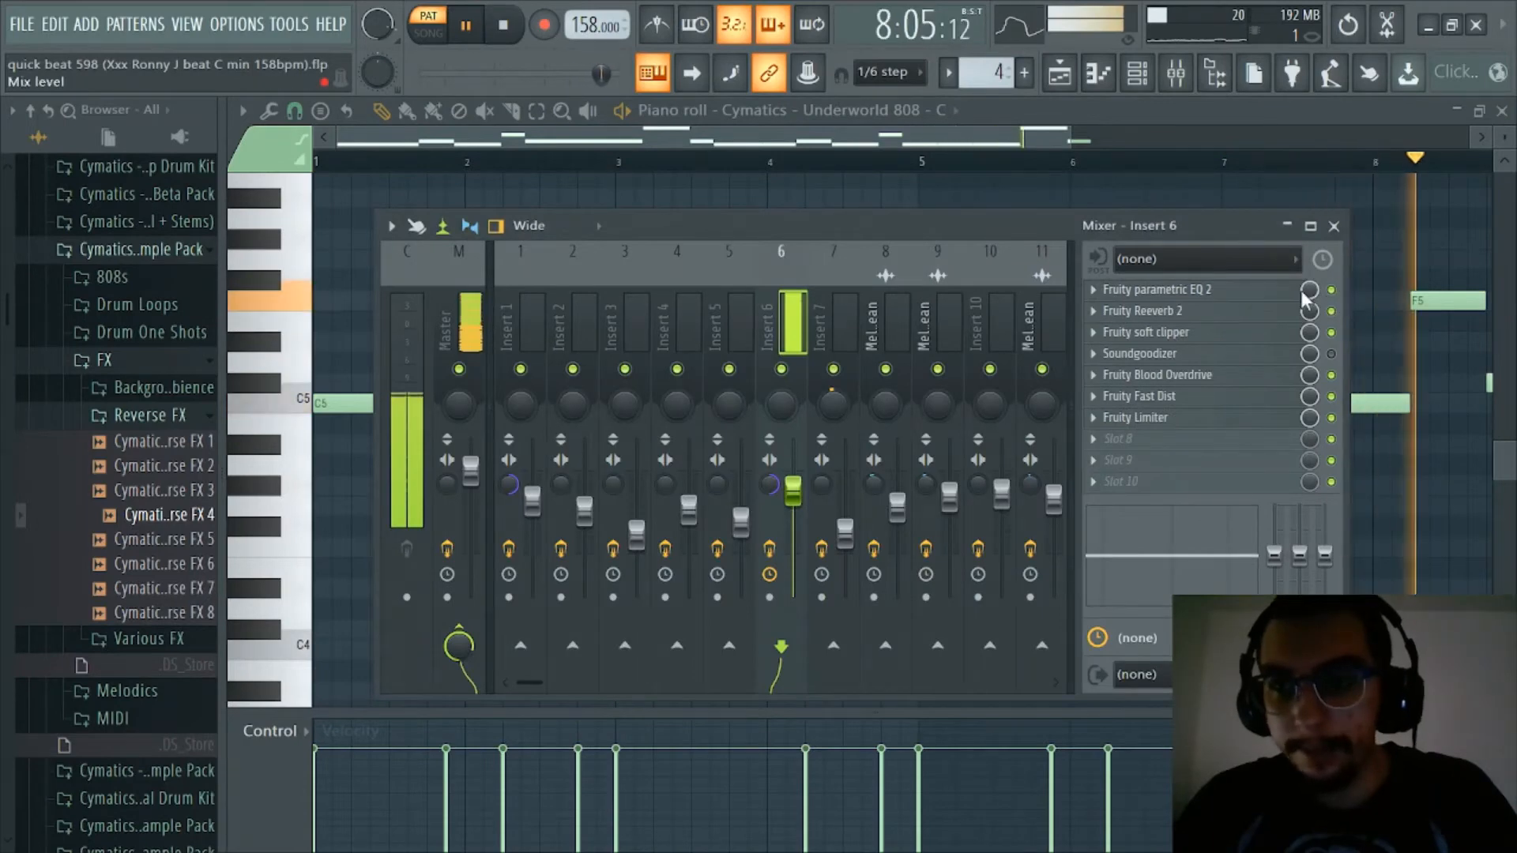
{"action": "left_click", "coordinate": [1197, 293]}
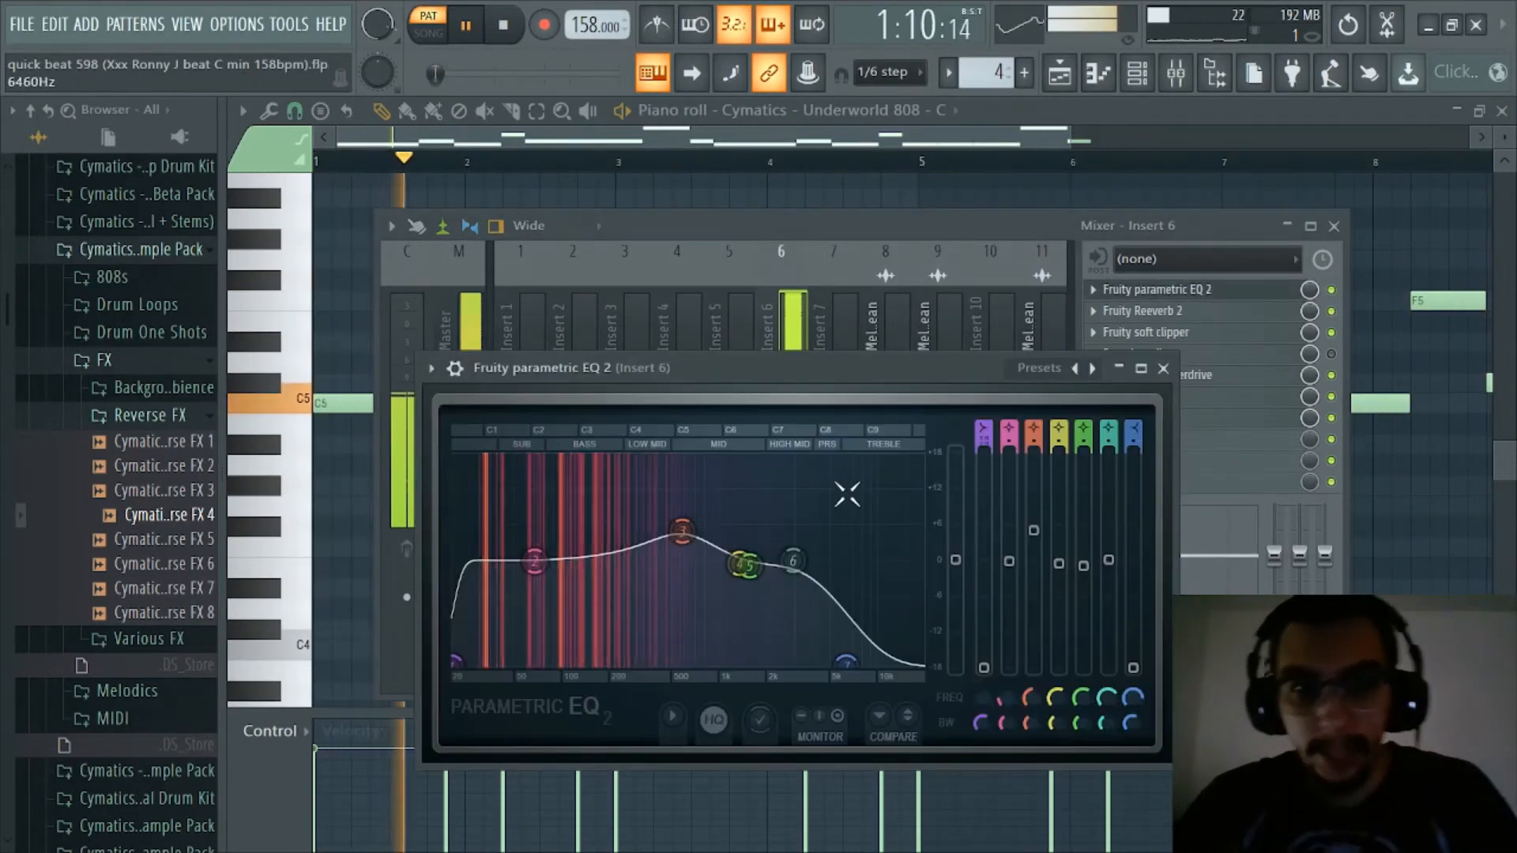
{"action": "left_click", "coordinate": [1163, 368]}
{"action": "key", "text": "space"}
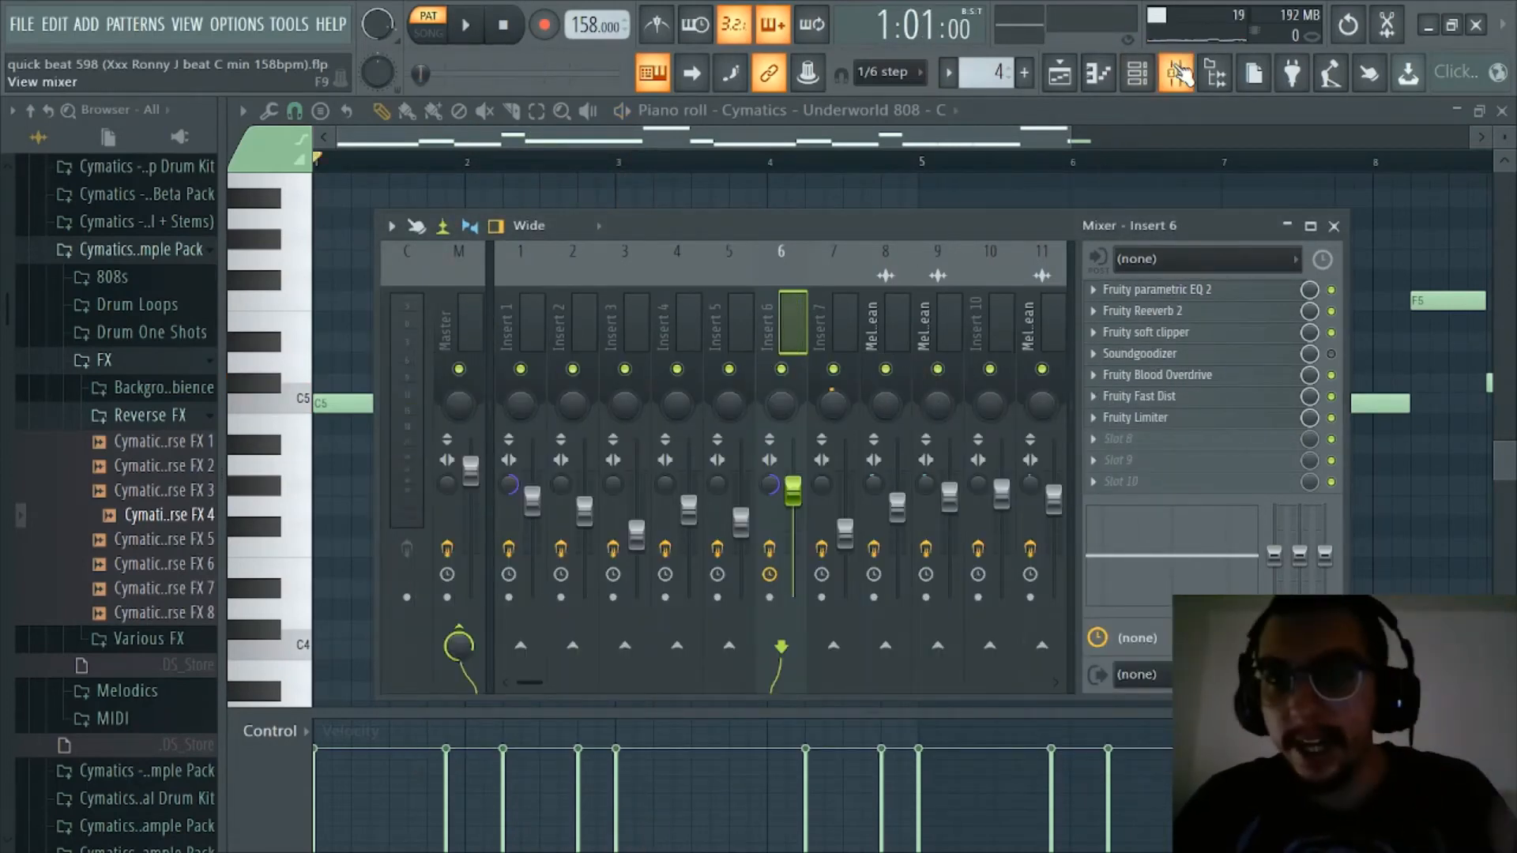
Show the Yell channel's Nightmares plugin over the playlist, and close it after viewing
{"action": "left_click", "coordinate": [1176, 72]}
{"action": "left_click", "coordinate": [1098, 73]}
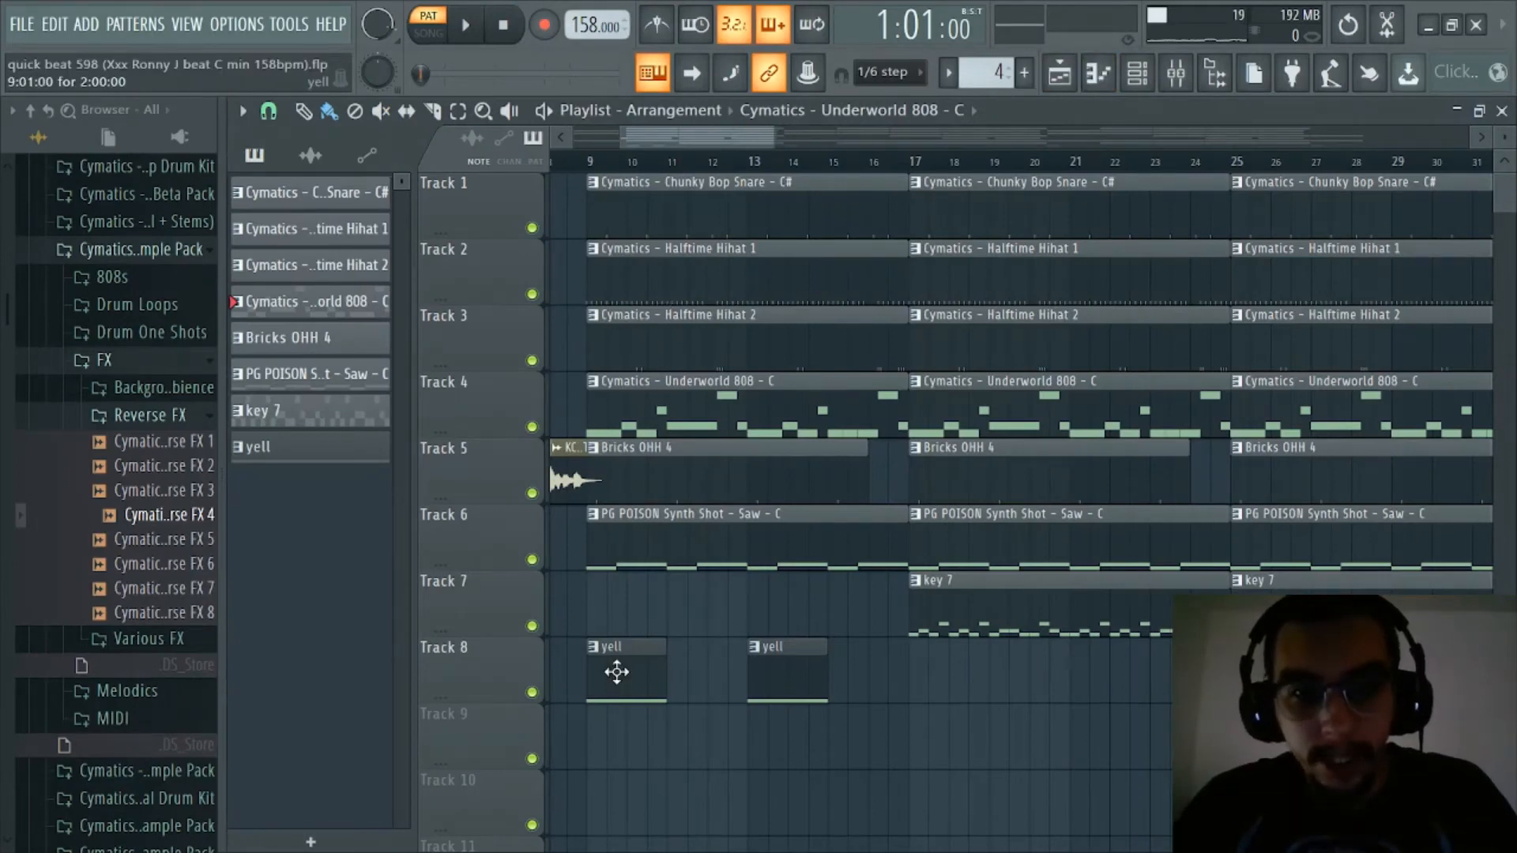
{"action": "left_click", "coordinate": [1136, 72]}
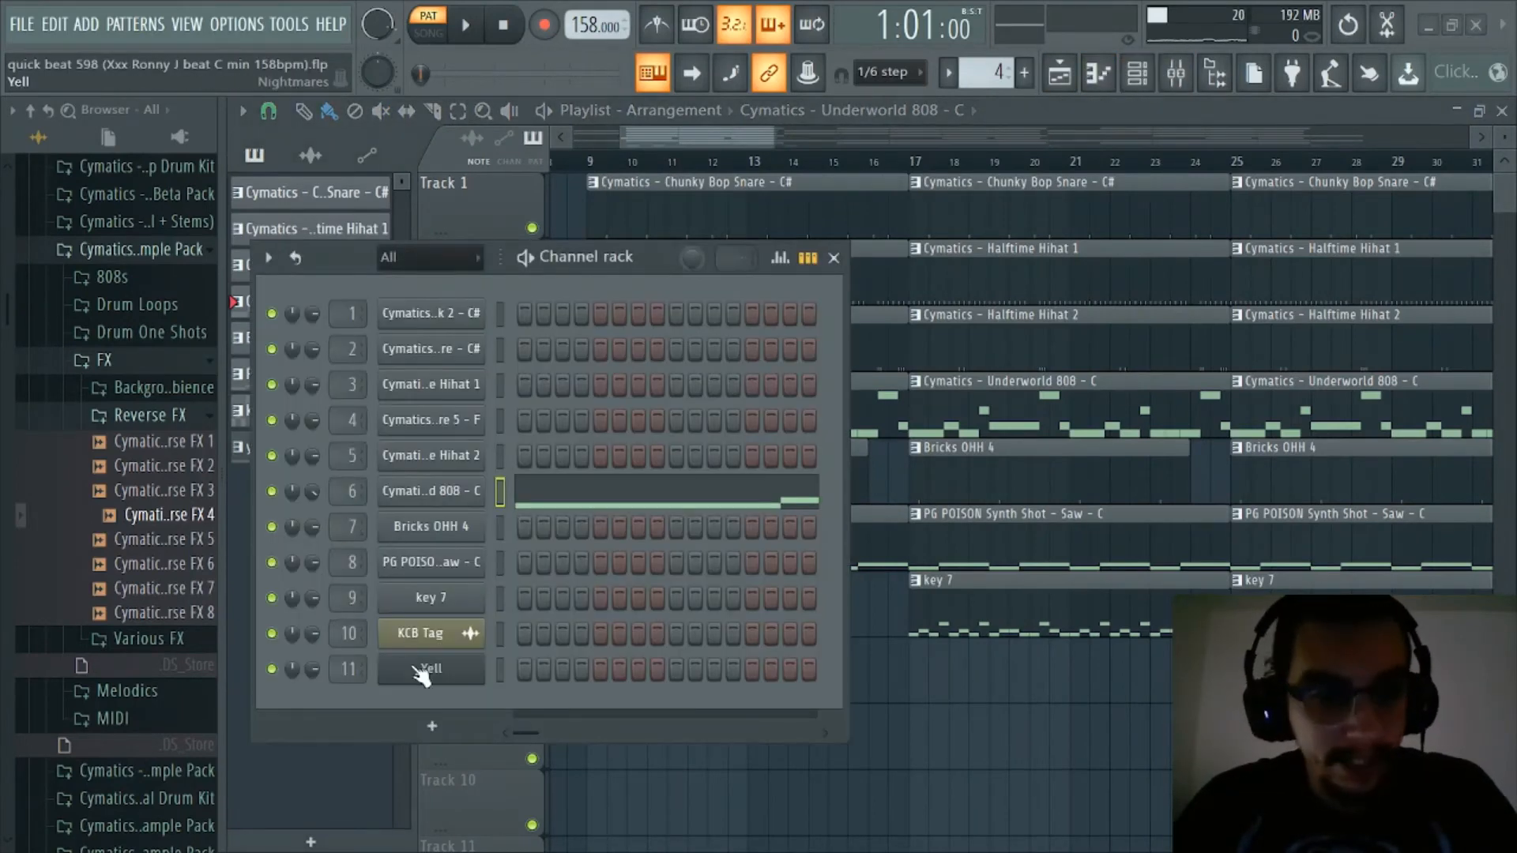
{"action": "left_click", "coordinate": [1141, 74]}
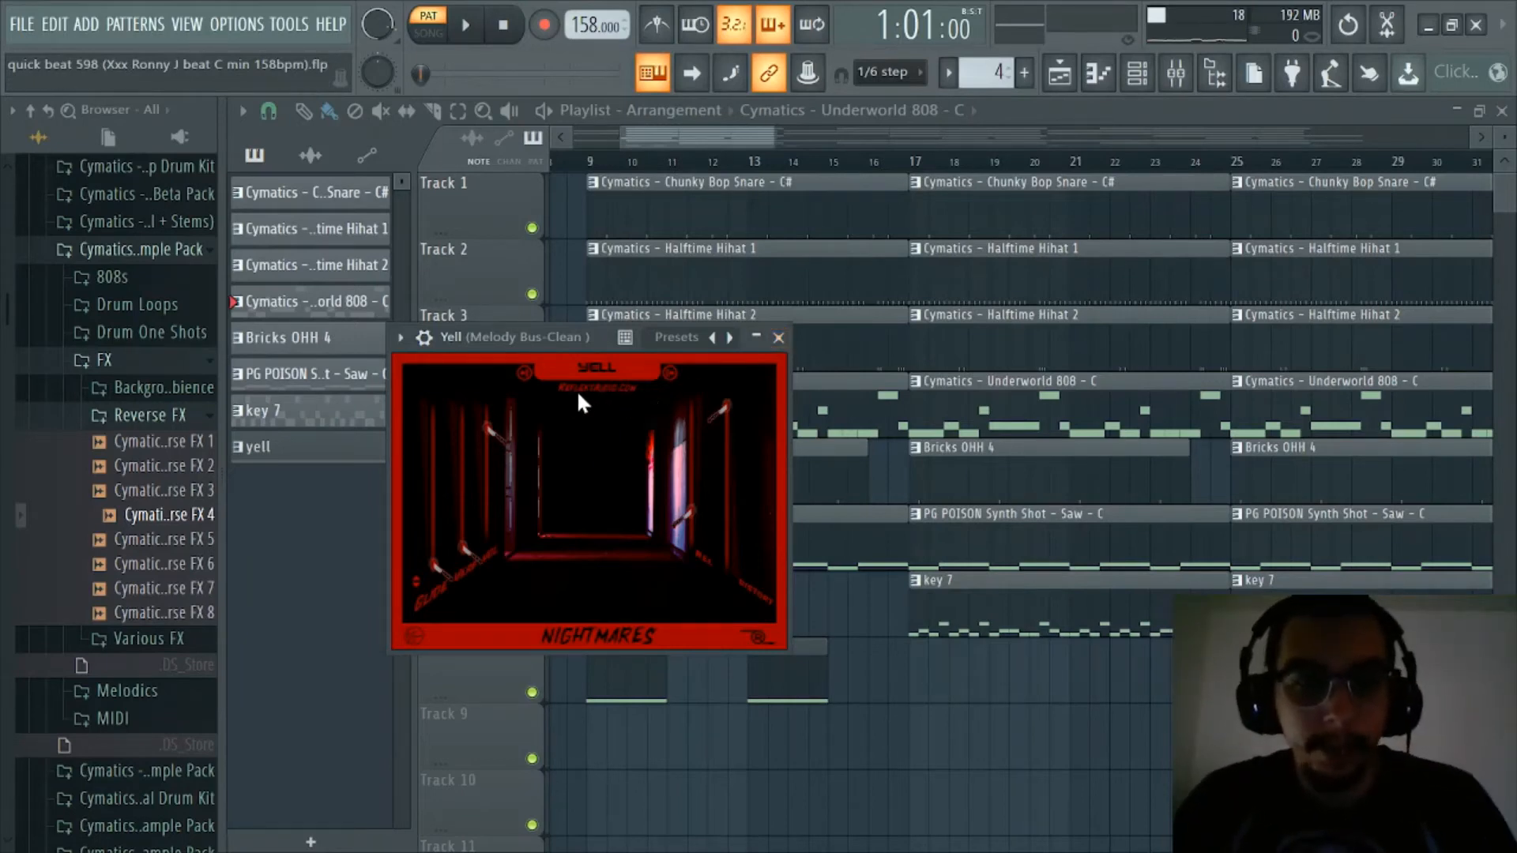
{"action": "left_click", "coordinate": [778, 337]}
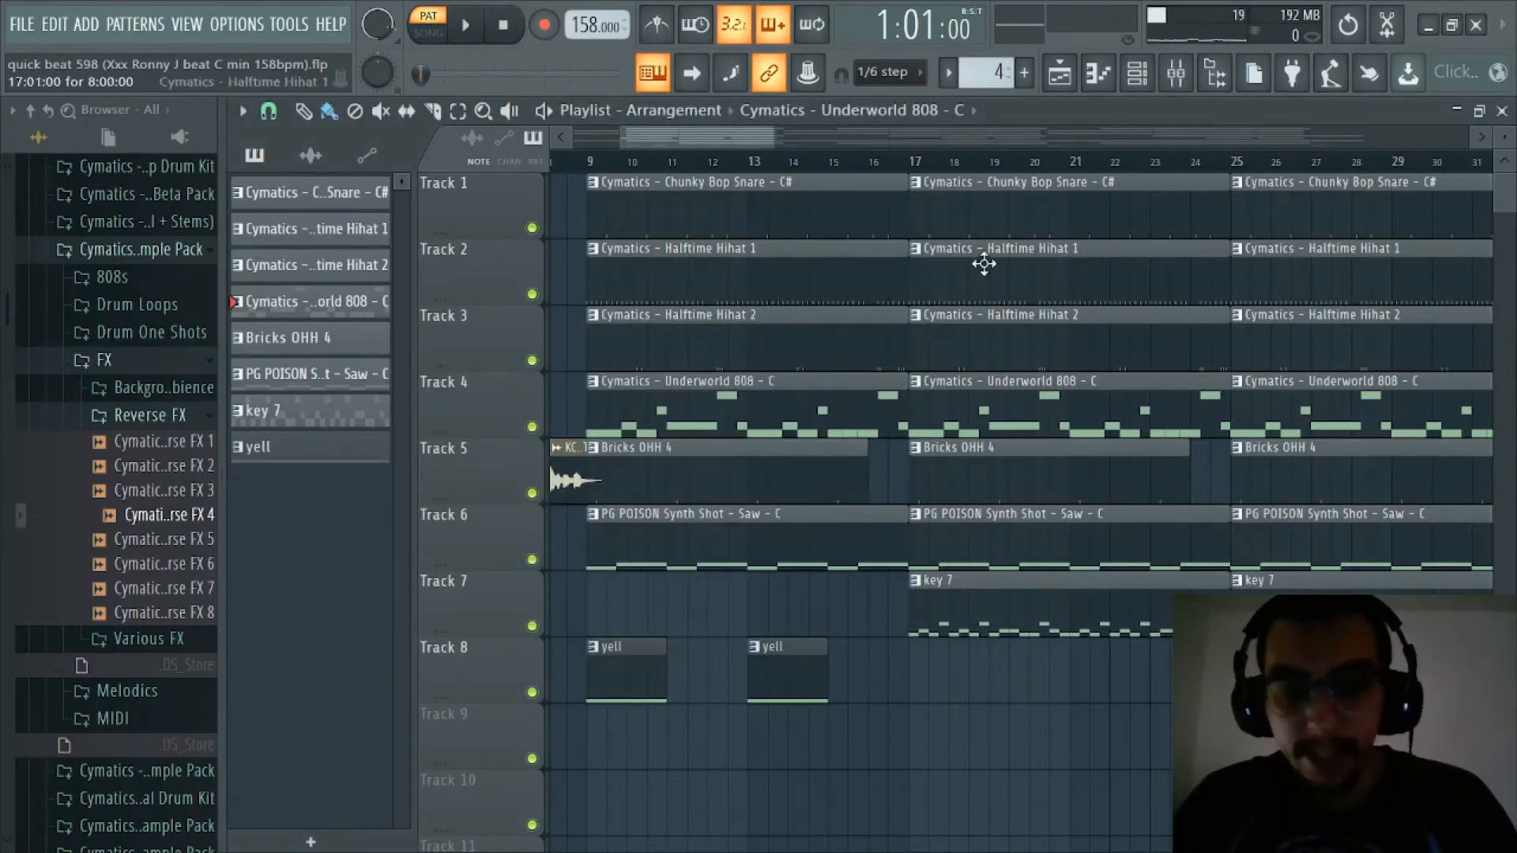
Select the yell pattern in the playlist and show its notes in the piano roll
{"action": "left_click", "coordinate": [1097, 72]}
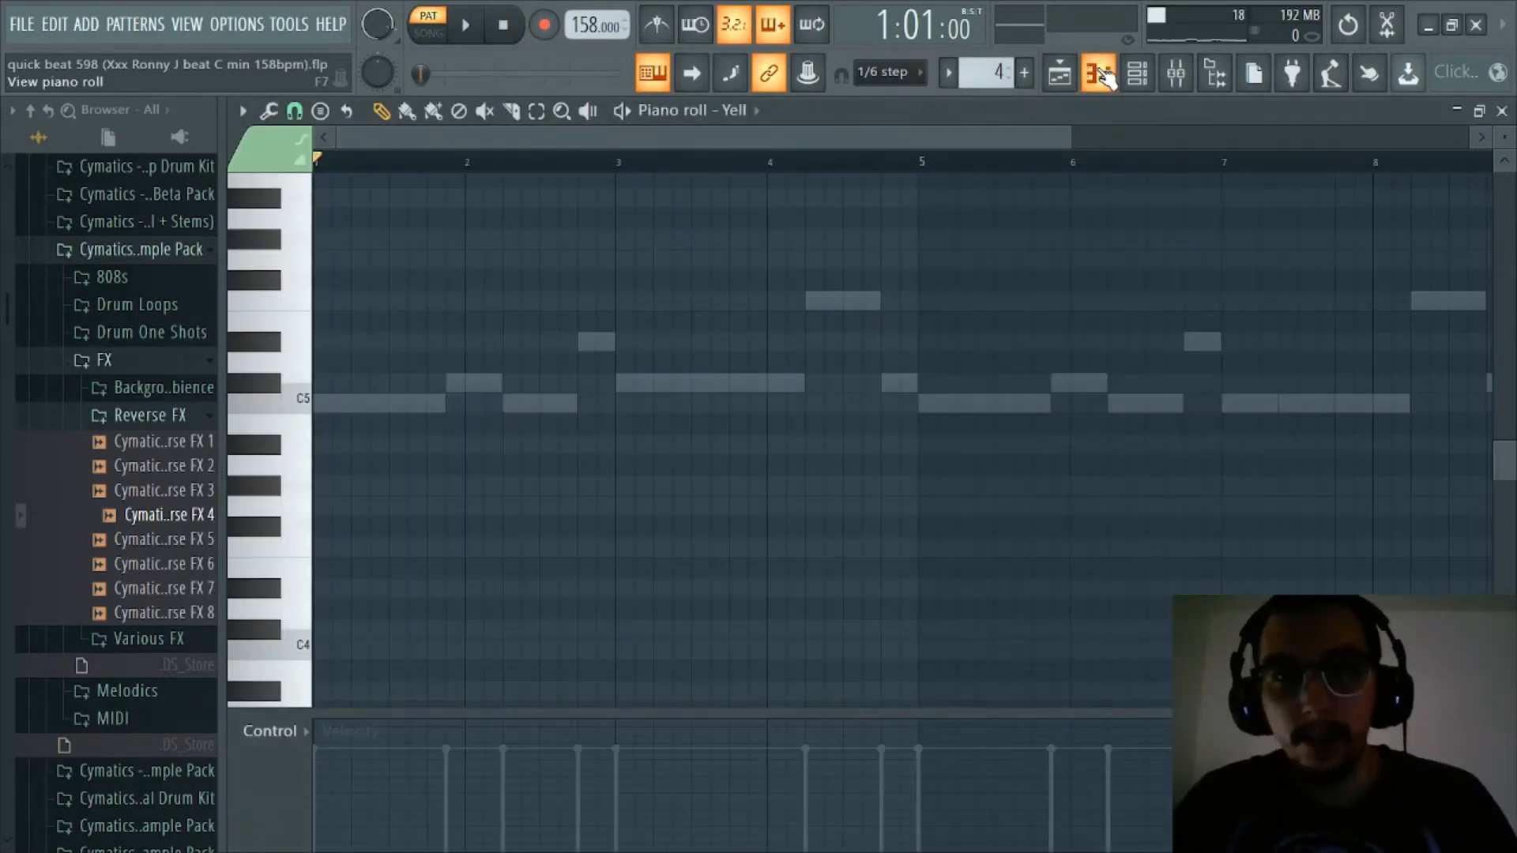
{"action": "left_click", "coordinate": [1074, 78]}
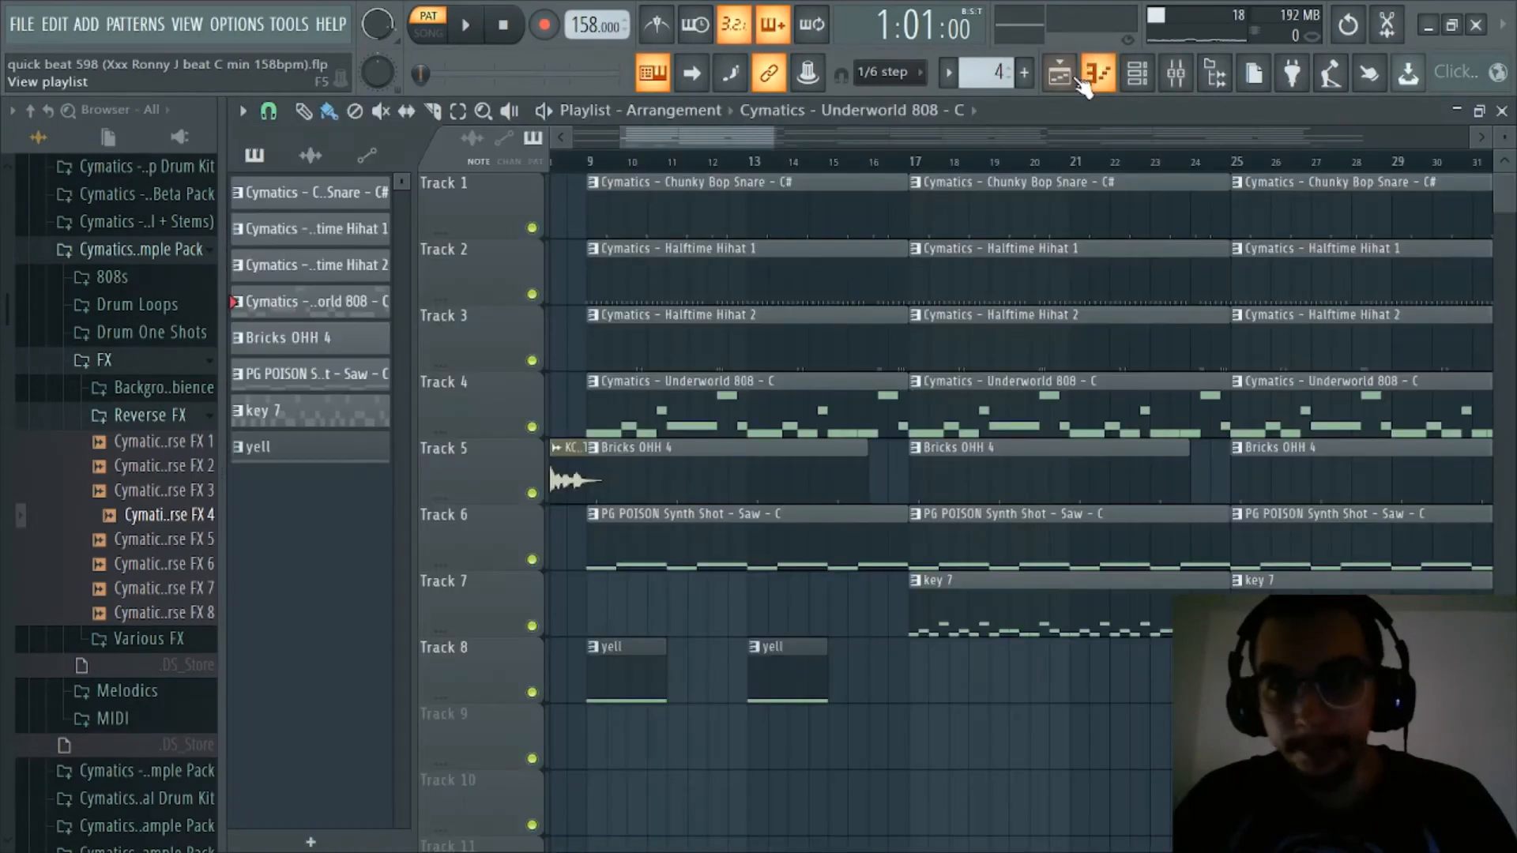
{"action": "left_click", "coordinate": [294, 462]}
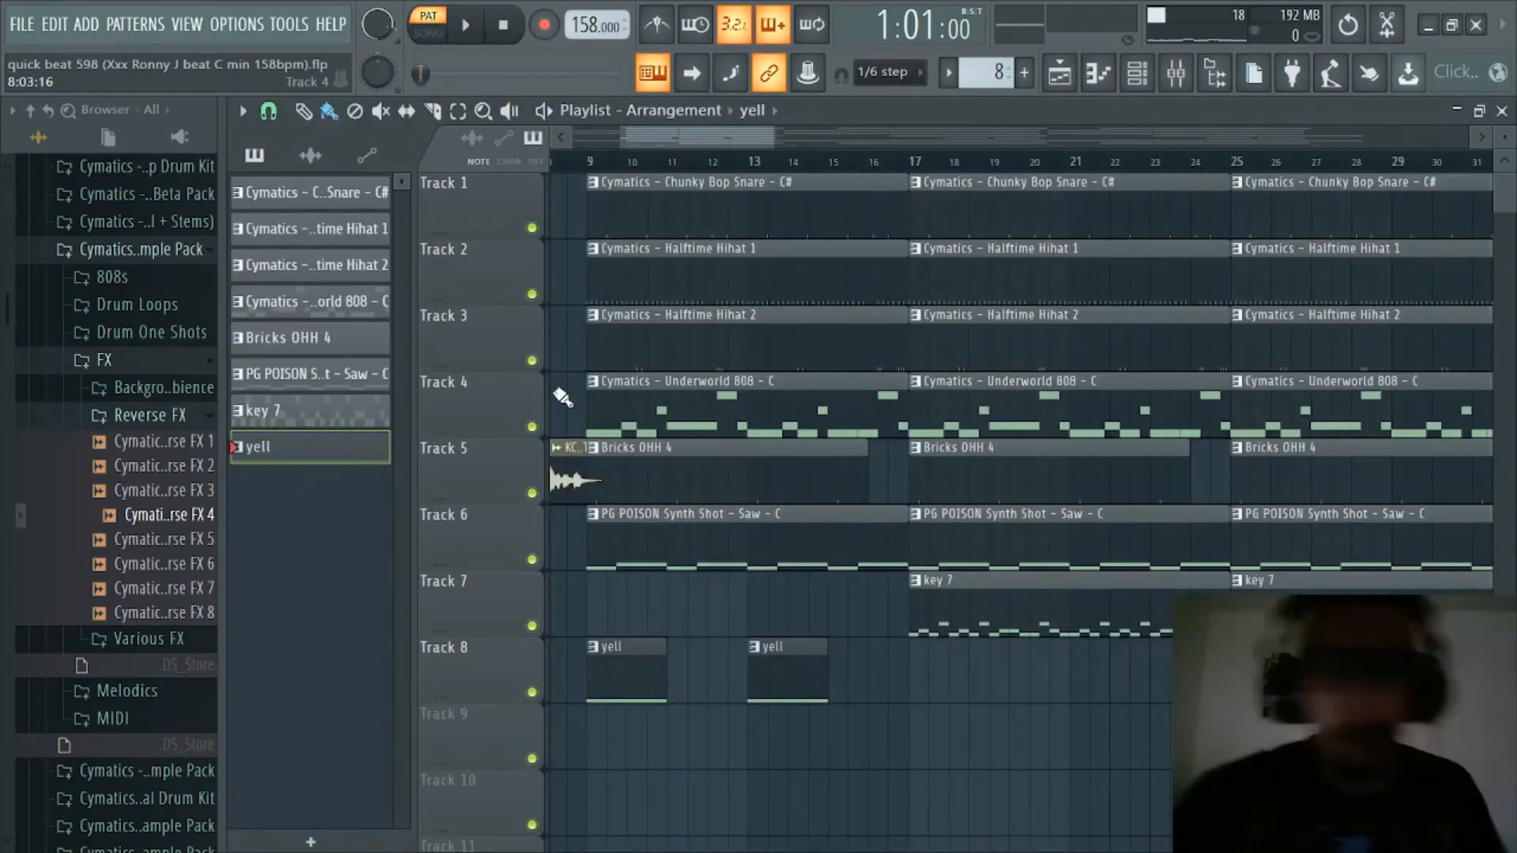
{"action": "left_click", "coordinate": [1099, 75]}
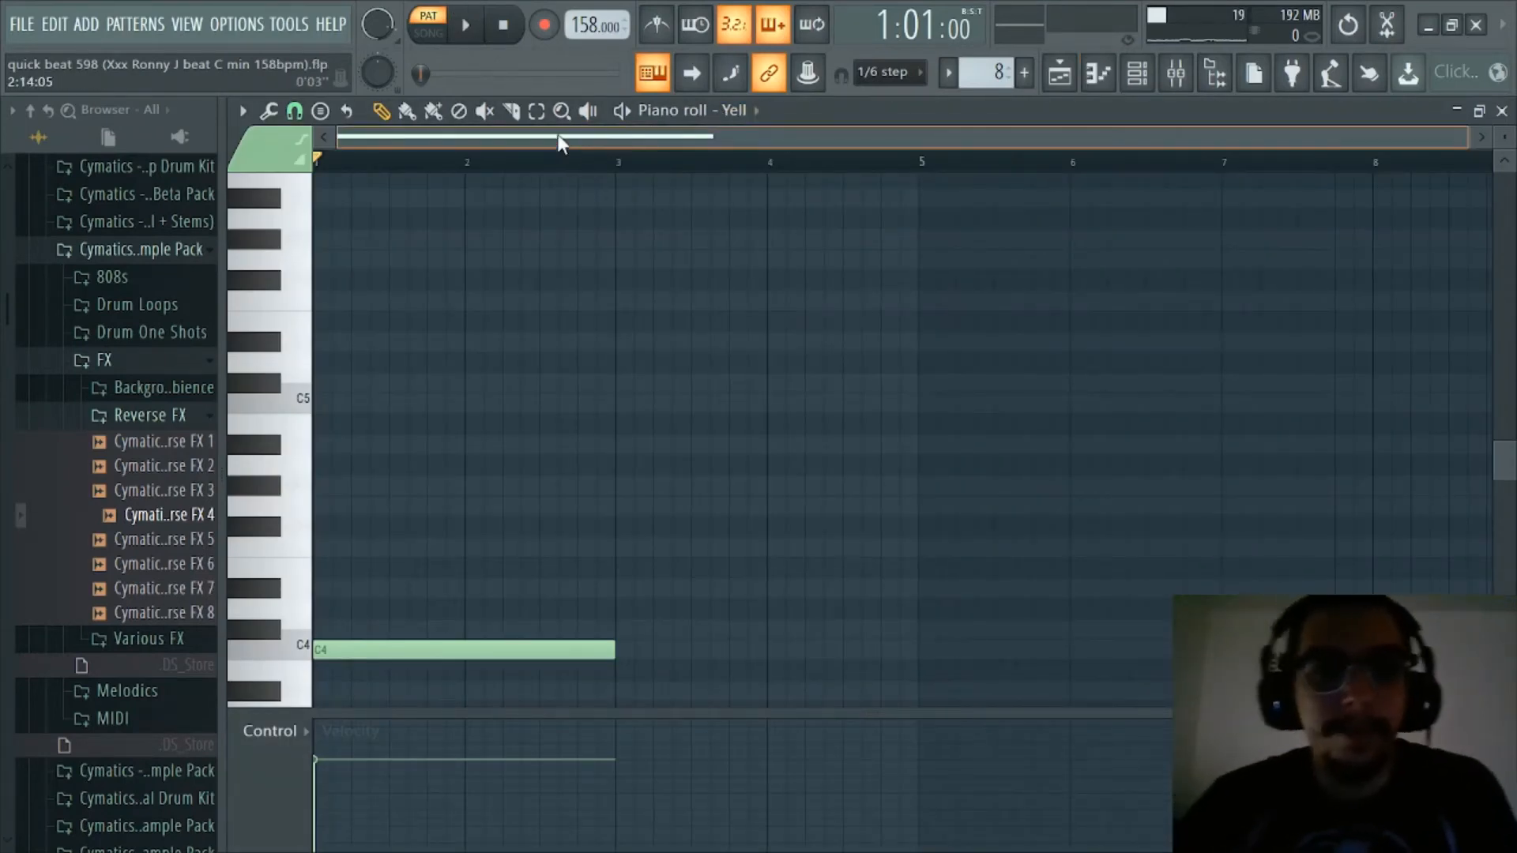
Audition the yell pattern's single long note, stop playback and return to the playlist
{"action": "scroll", "coordinate": [566, 177], "scroll_direction": "up", "scroll_amount": 1}
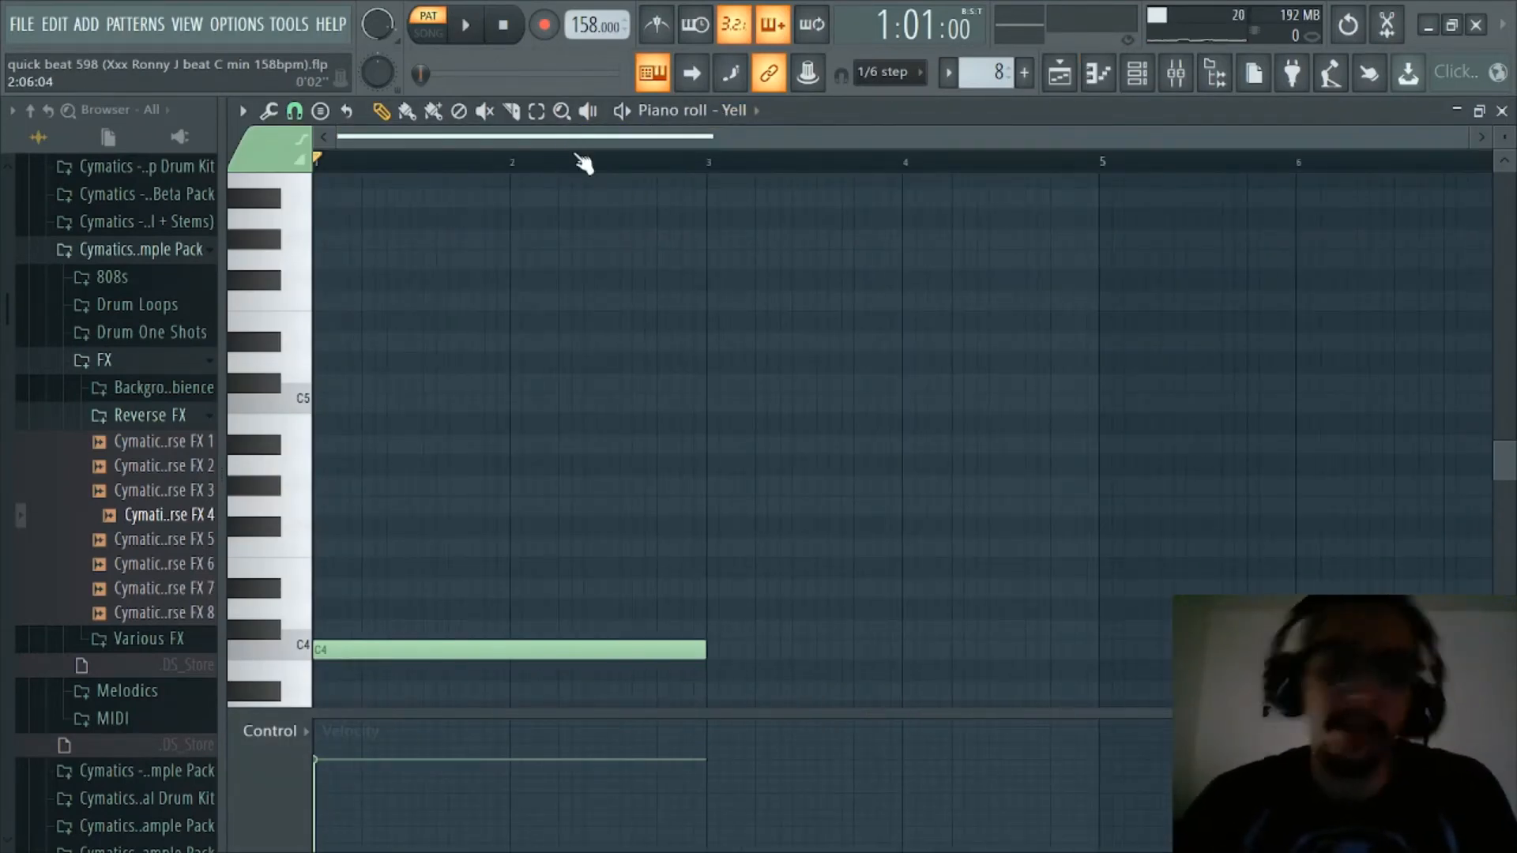
{"action": "scroll", "coordinate": [750, 355], "scroll_direction": "down", "scroll_amount": 2}
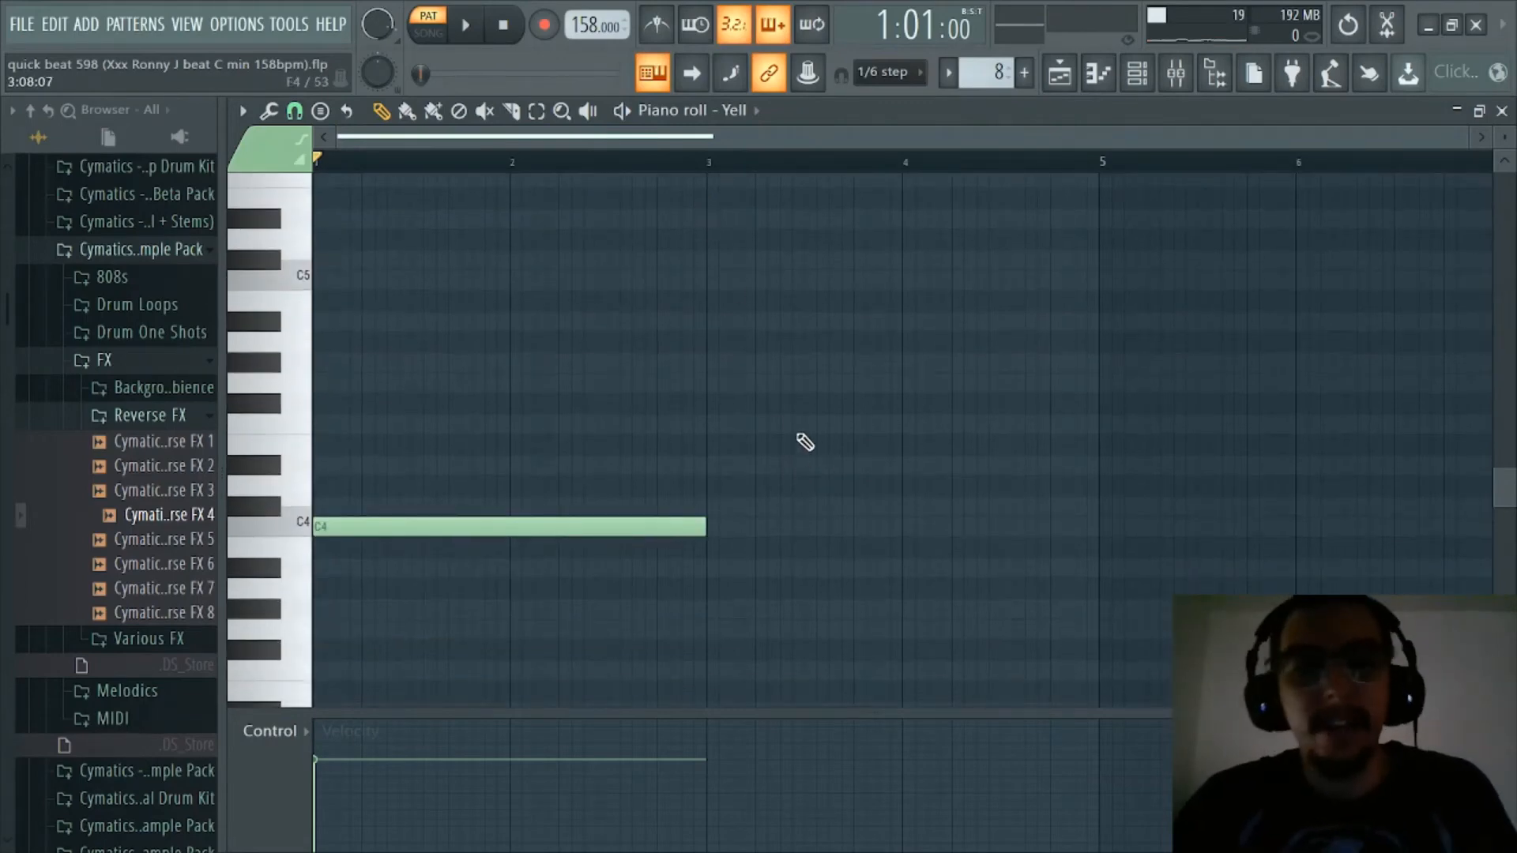
{"action": "key", "text": "space"}
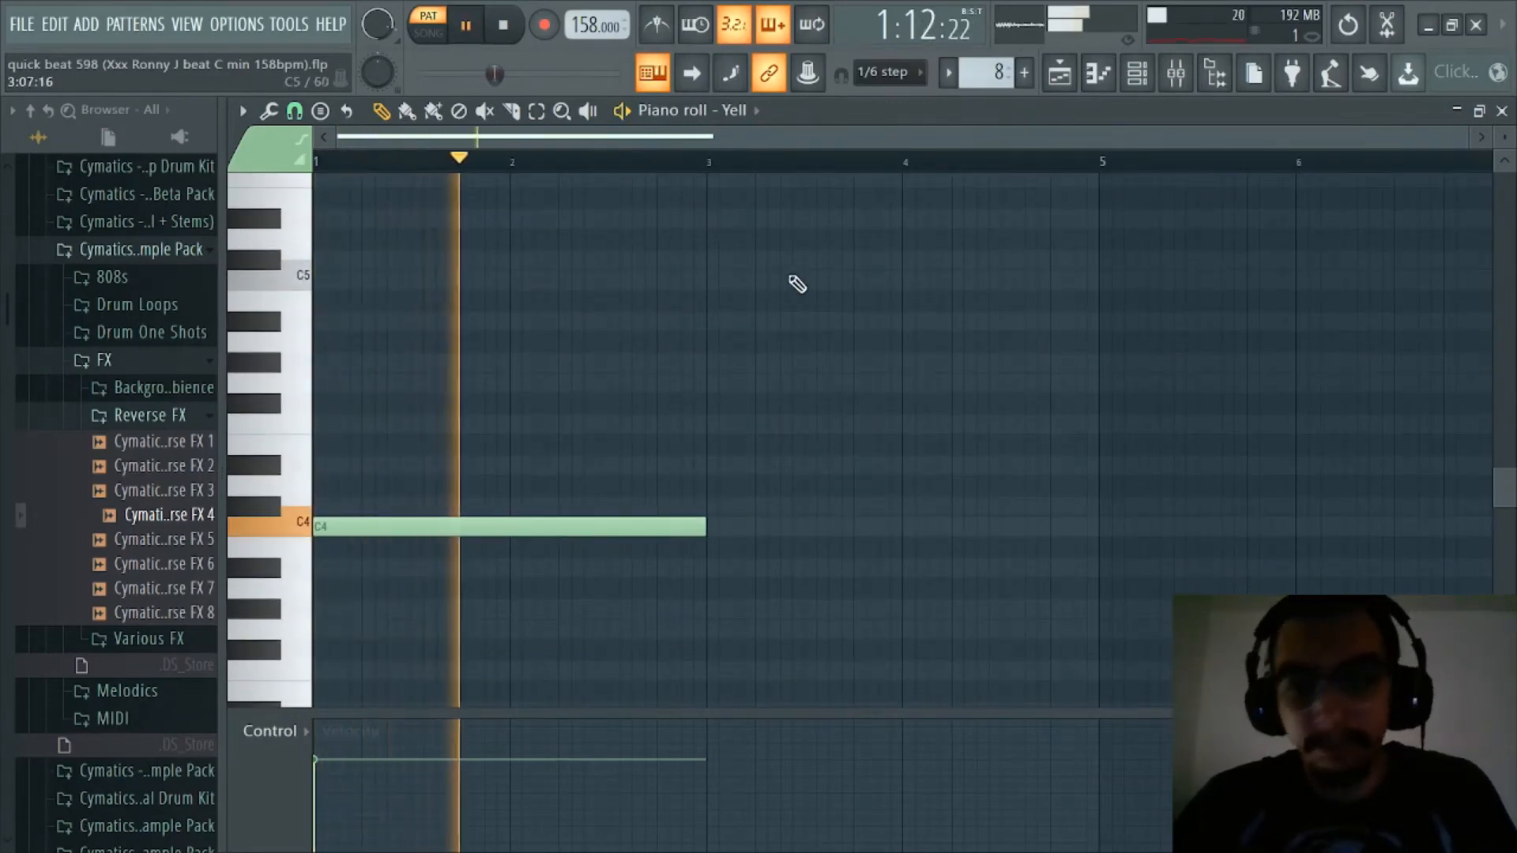
{"action": "key", "text": "space"}
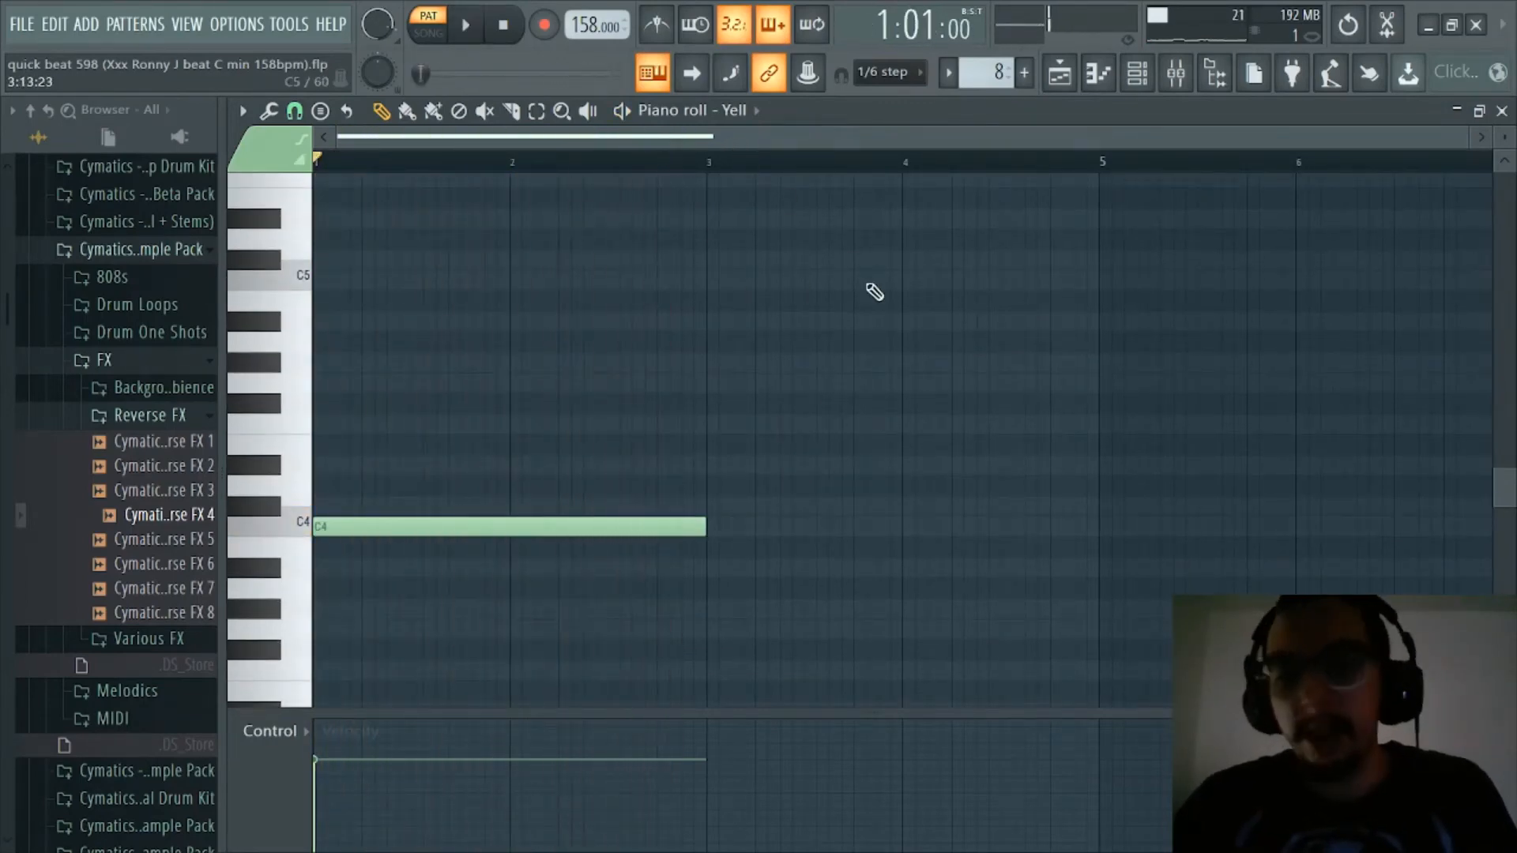
{"action": "scroll", "coordinate": [826, 342], "scroll_direction": "up", "scroll_amount": 2}
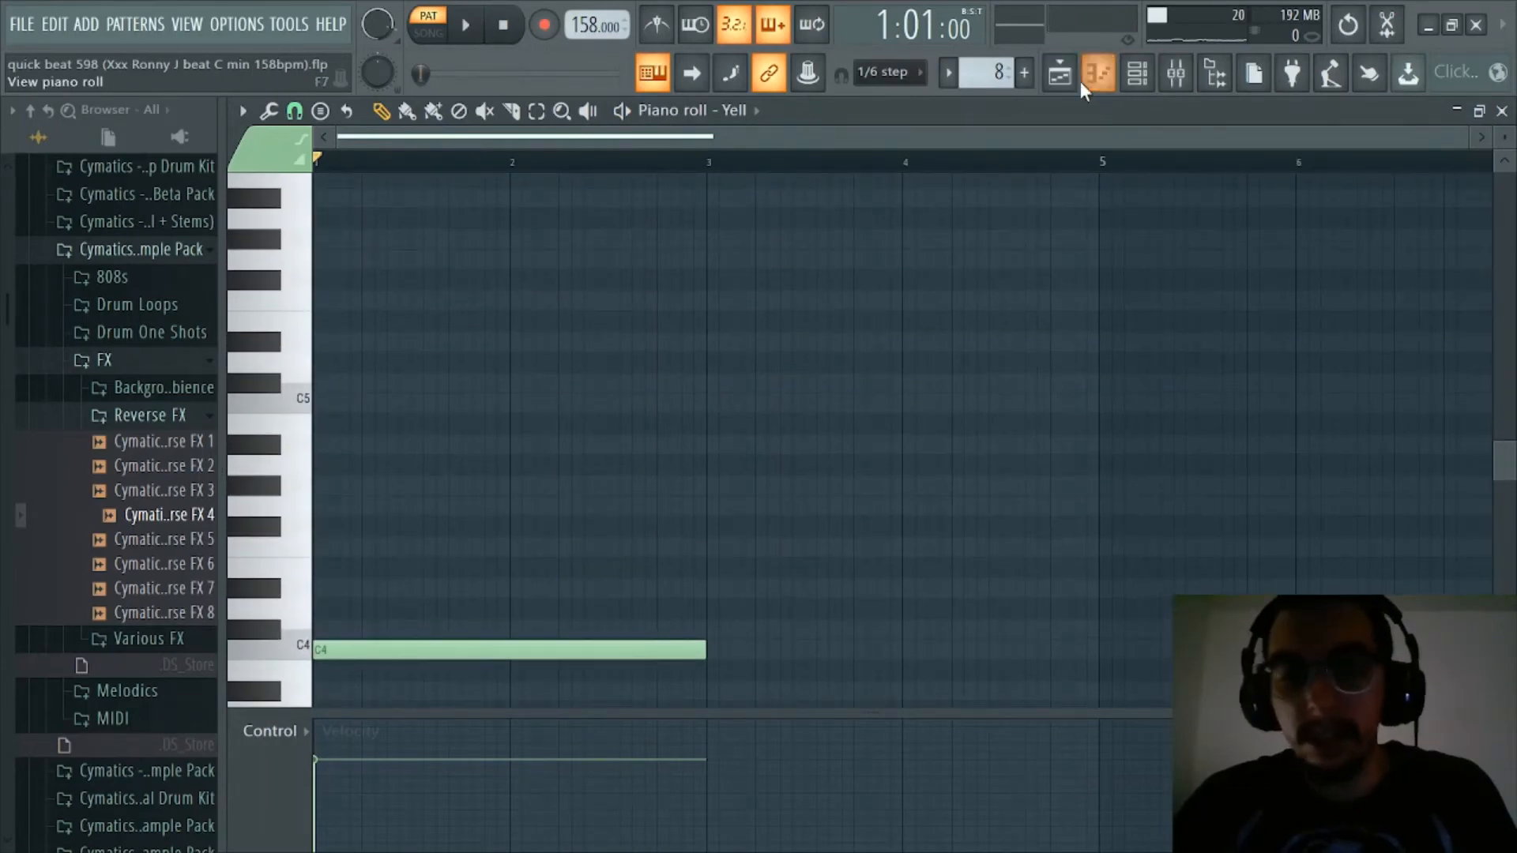
{"action": "left_click", "coordinate": [1104, 84]}
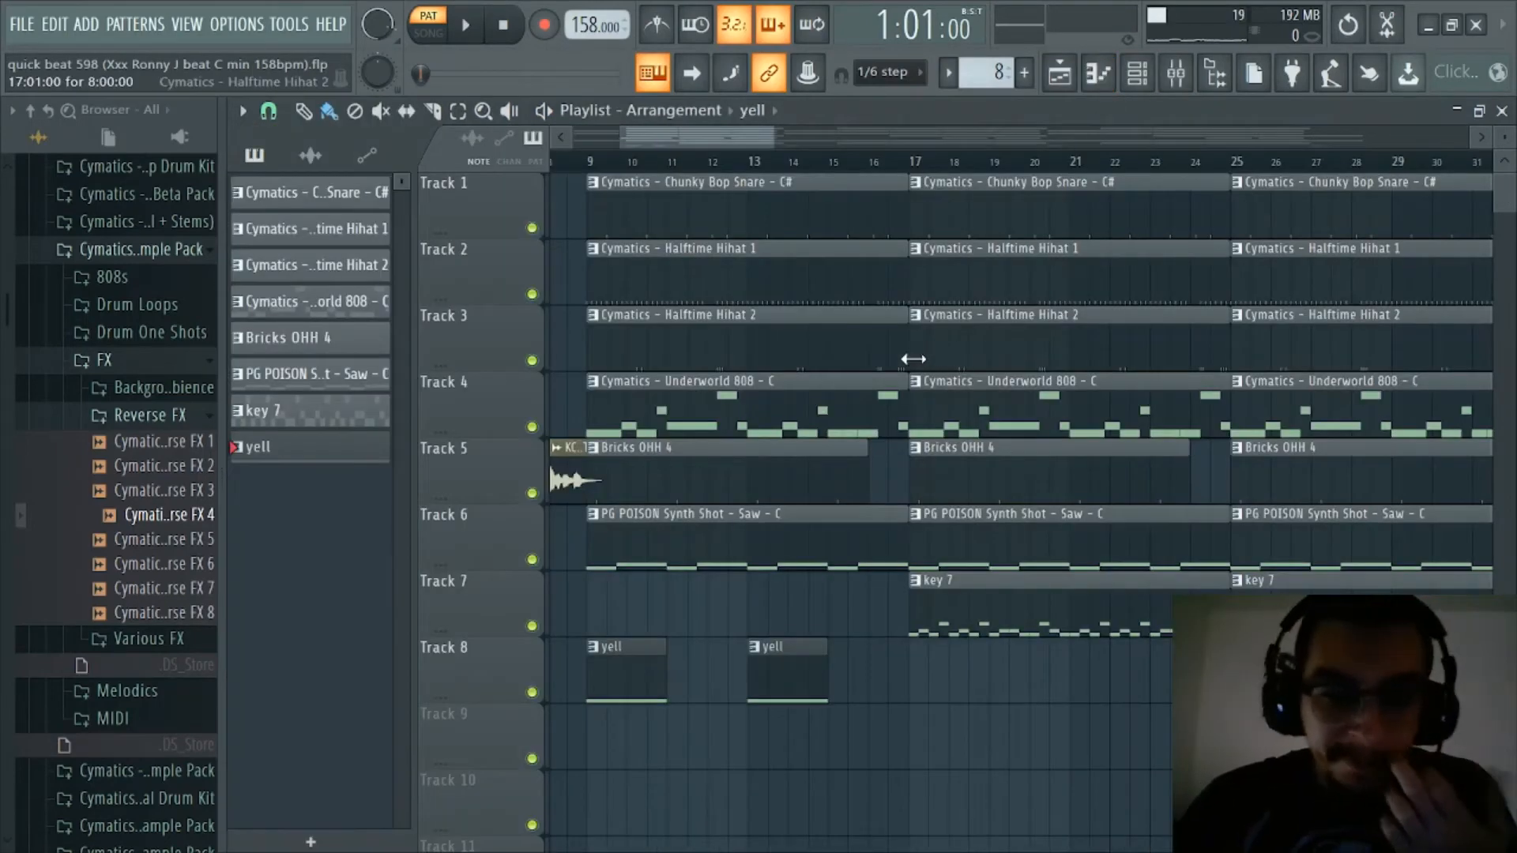
Look over the playlist arrangement from the intro through the later sections, checking where each track's clips enter and drop out
{"action": "scroll", "coordinate": [758, 484], "scroll_direction": "down", "scroll_amount": 3}
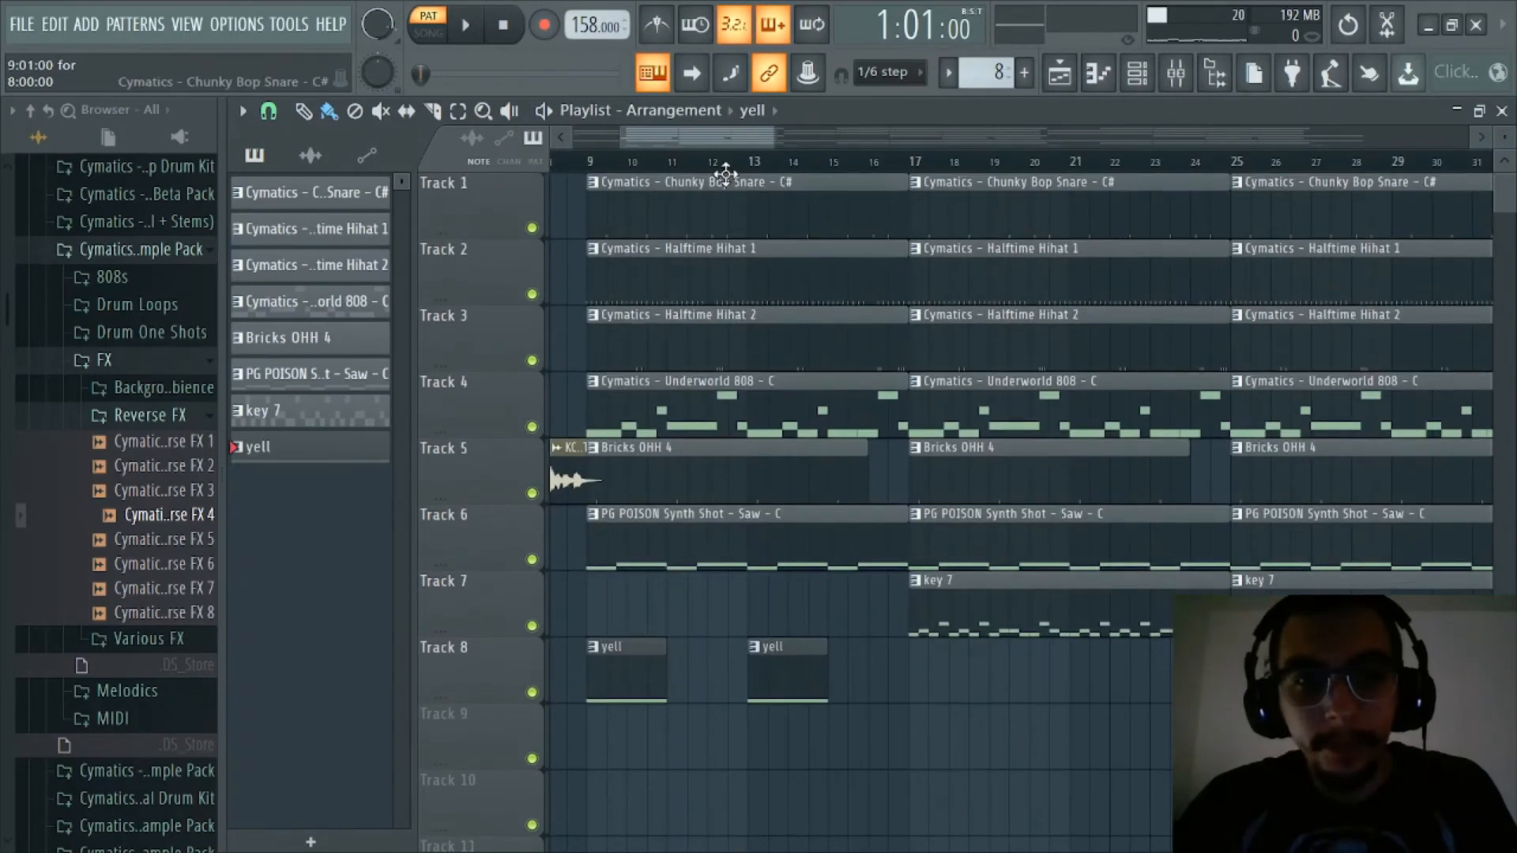
{"action": "scroll", "coordinate": [718, 150], "scroll_direction": "down", "scroll_amount": 3}
{"action": "scroll", "coordinate": [710, 154], "scroll_direction": "up", "scroll_amount": 3}
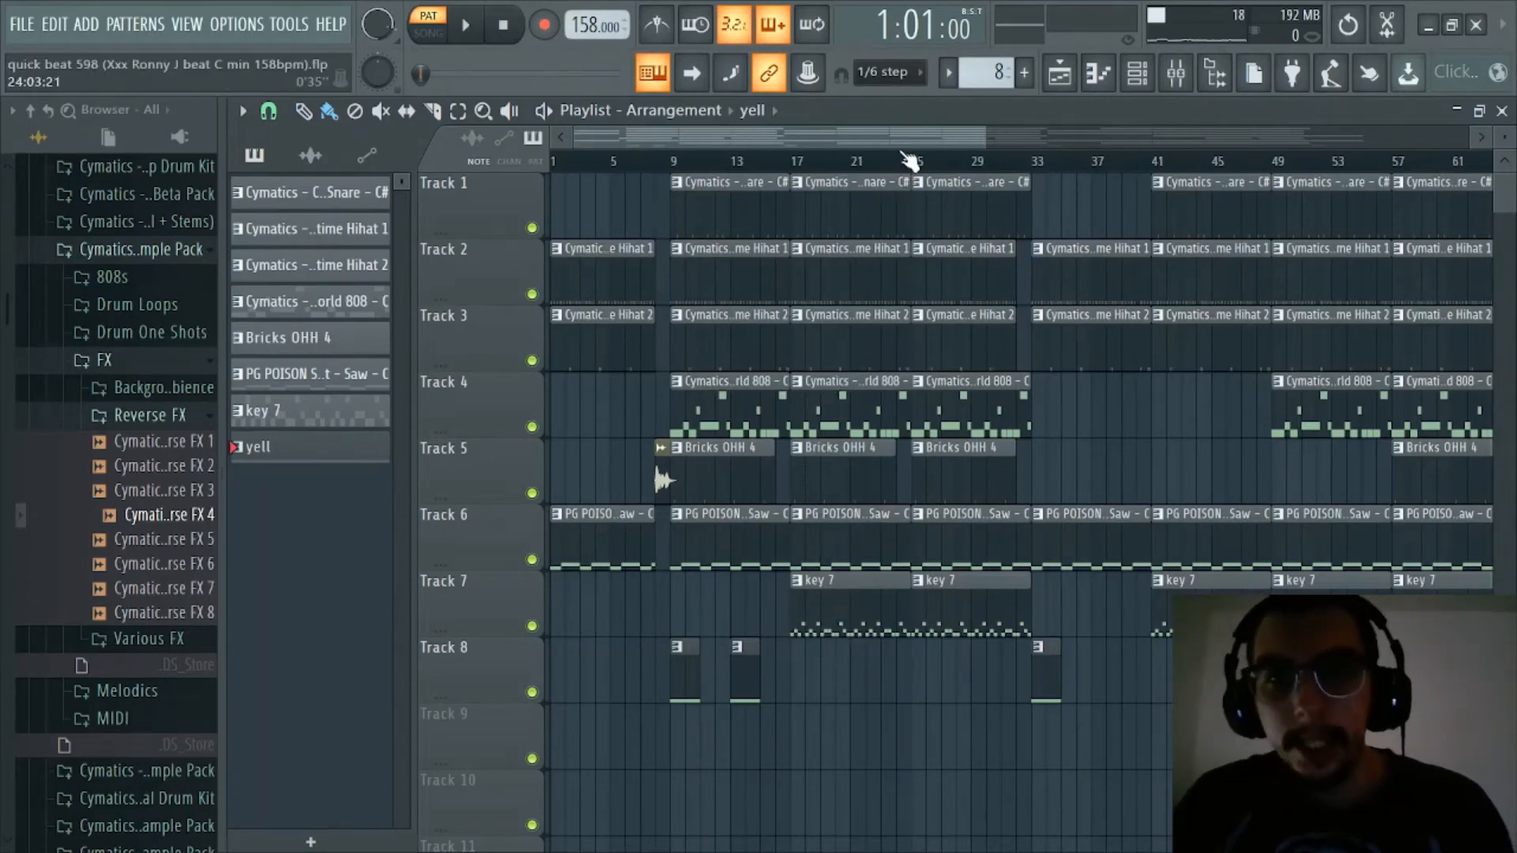
{"action": "left_click_drag", "start_coordinate": [902, 139], "coordinate": [986, 140]}
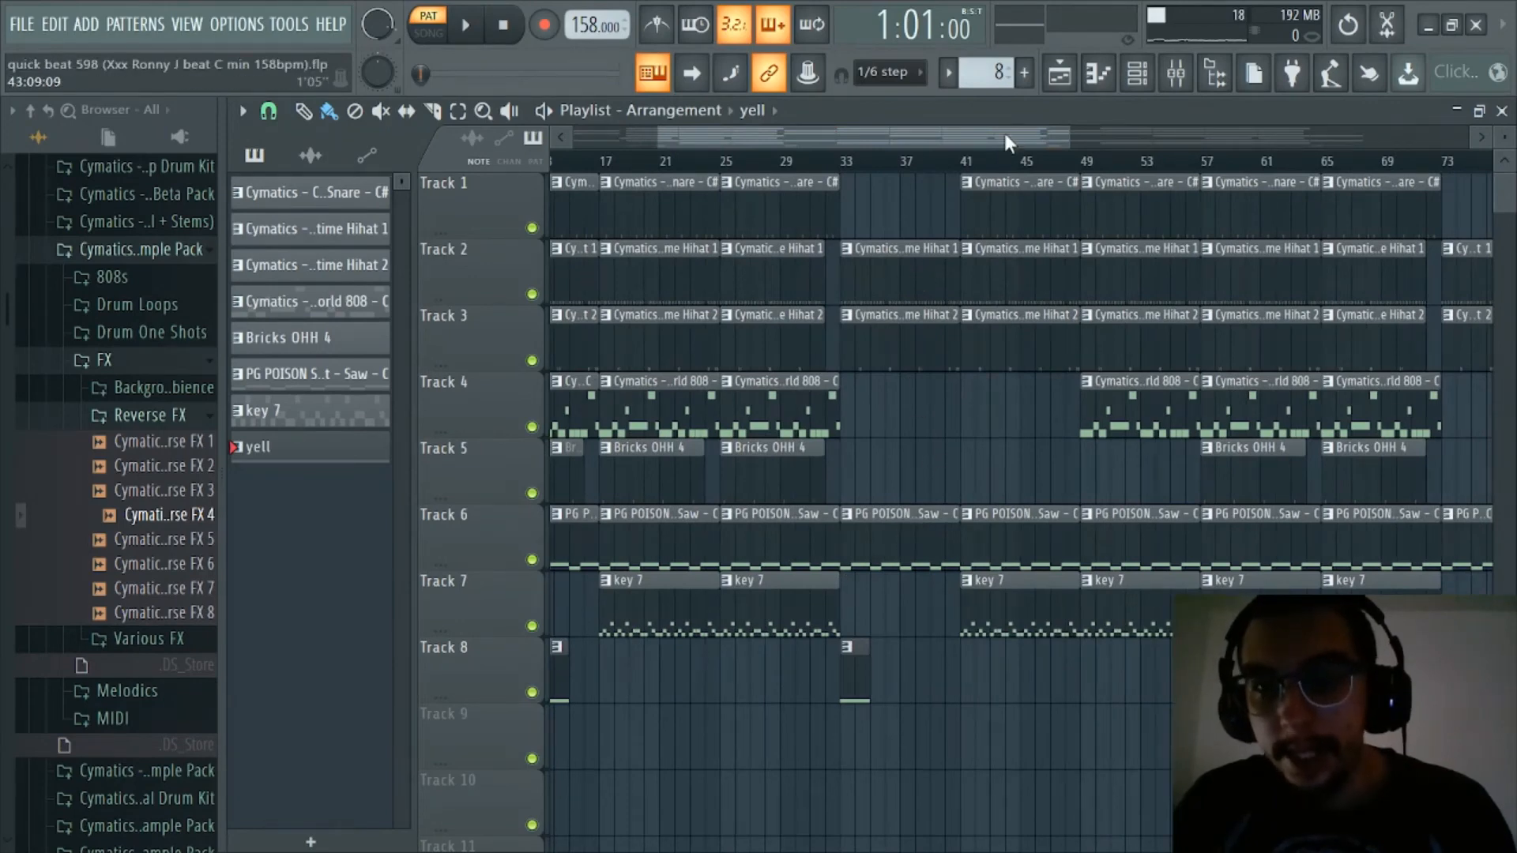
{"action": "left_click_drag", "start_coordinate": [1005, 136], "coordinate": [1071, 136]}
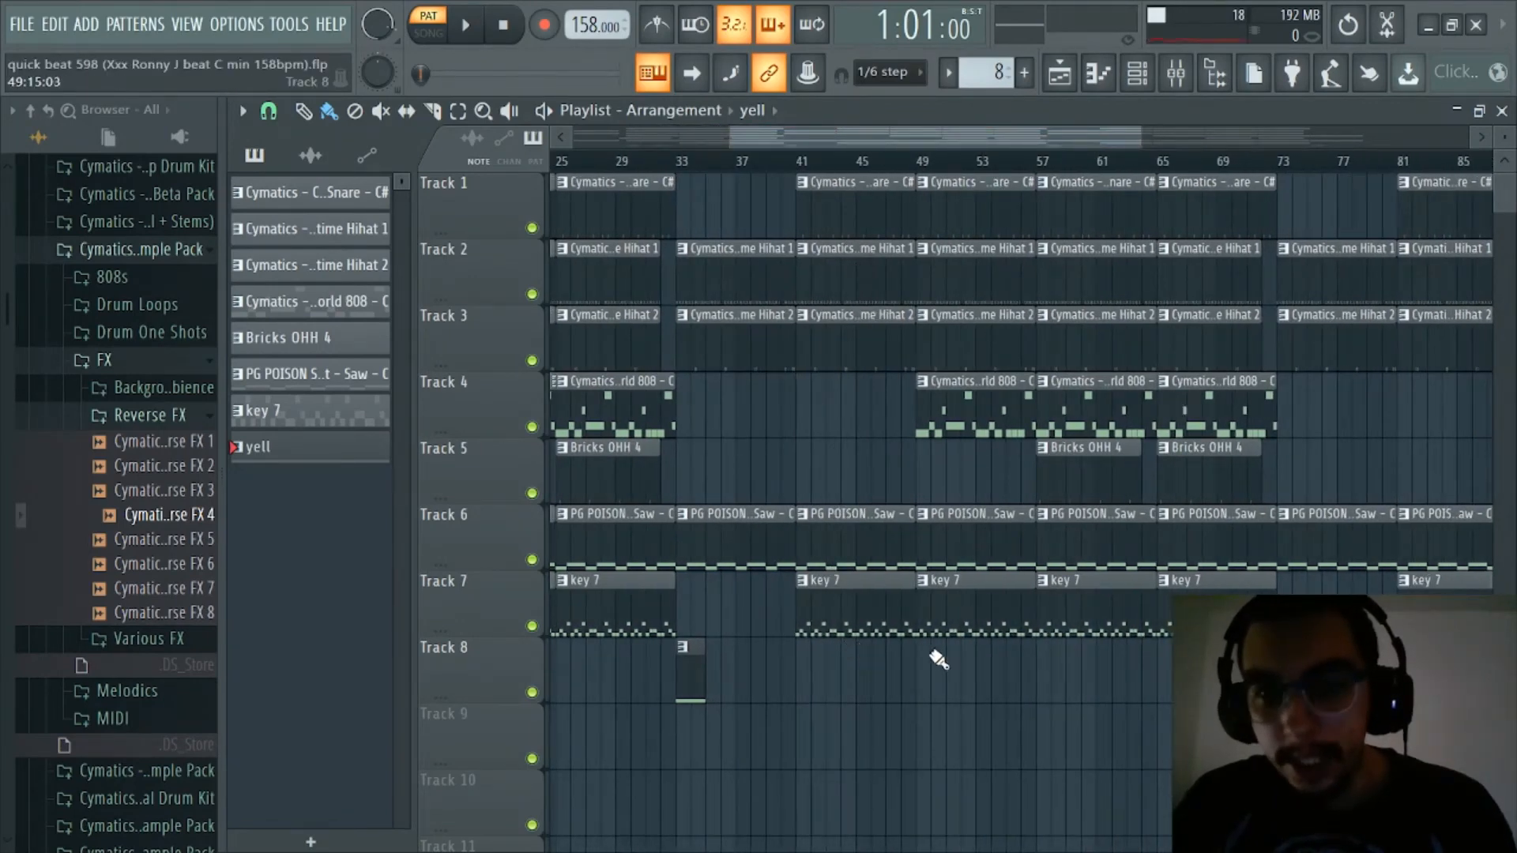
{"action": "left_click_drag", "start_coordinate": [1040, 144], "coordinate": [598, 141]}
{"action": "scroll", "coordinate": [633, 154], "scroll_direction": "up", "scroll_amount": 1}
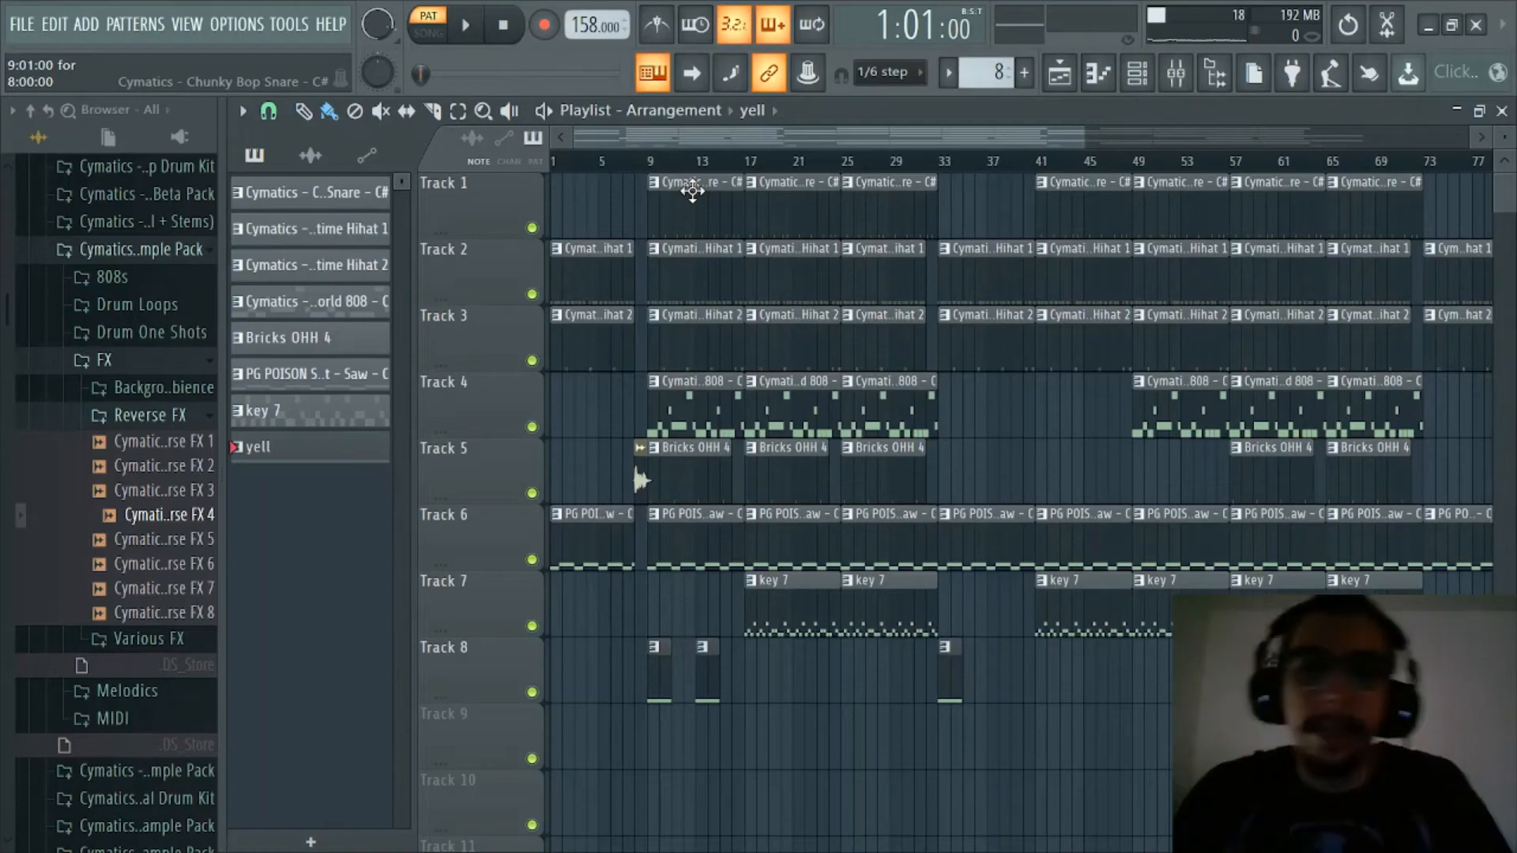
Examine the complete song structure on one overview of the playlist and return to the opening bars
{"action": "scroll", "coordinate": [779, 152], "scroll_direction": "down", "scroll_amount": 4}
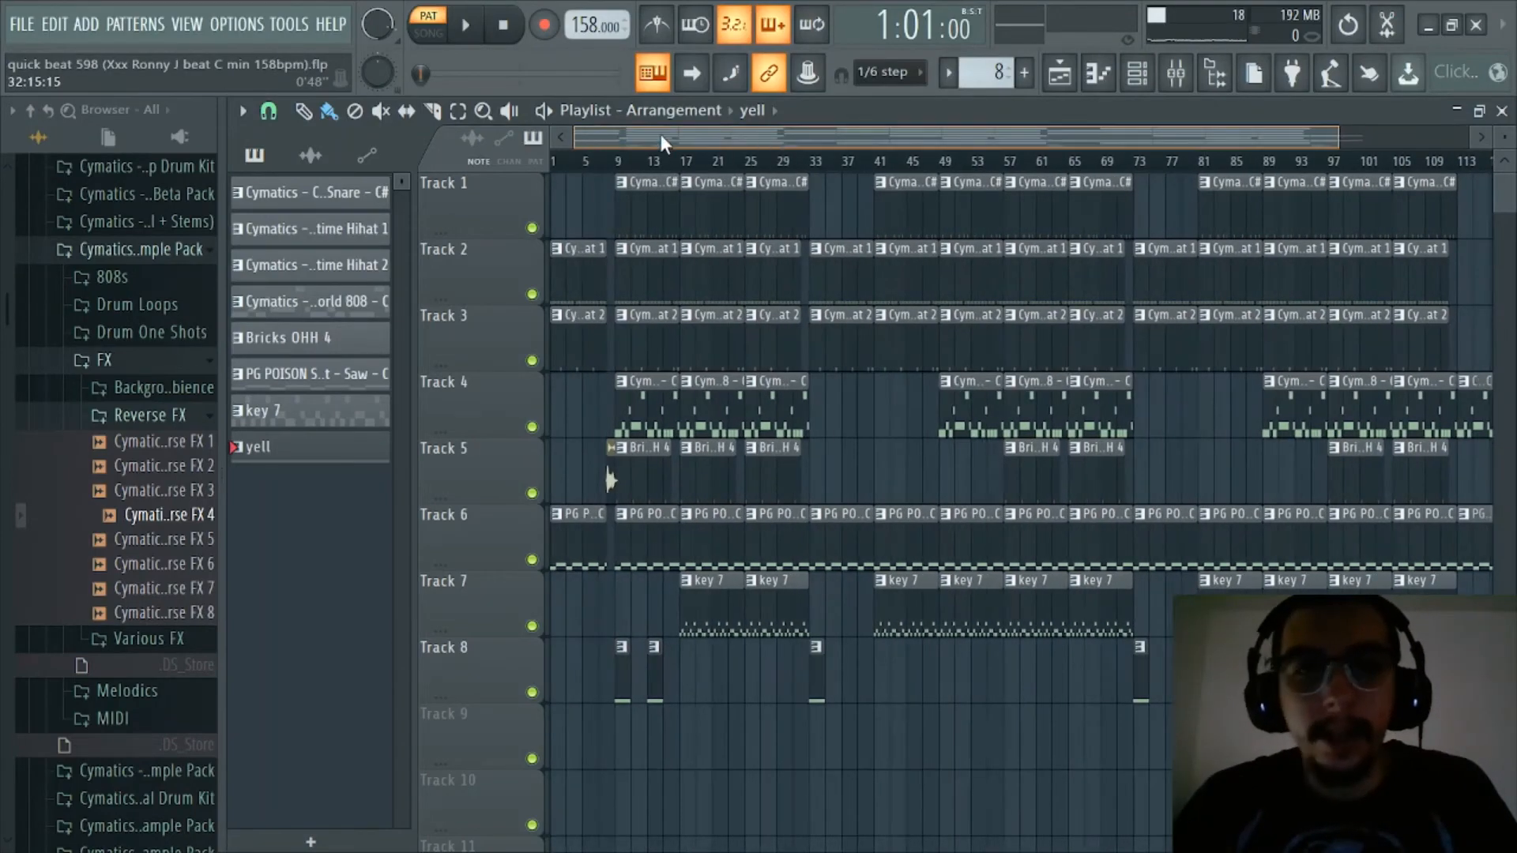
{"action": "scroll", "coordinate": [660, 136], "scroll_direction": "down", "scroll_amount": 3}
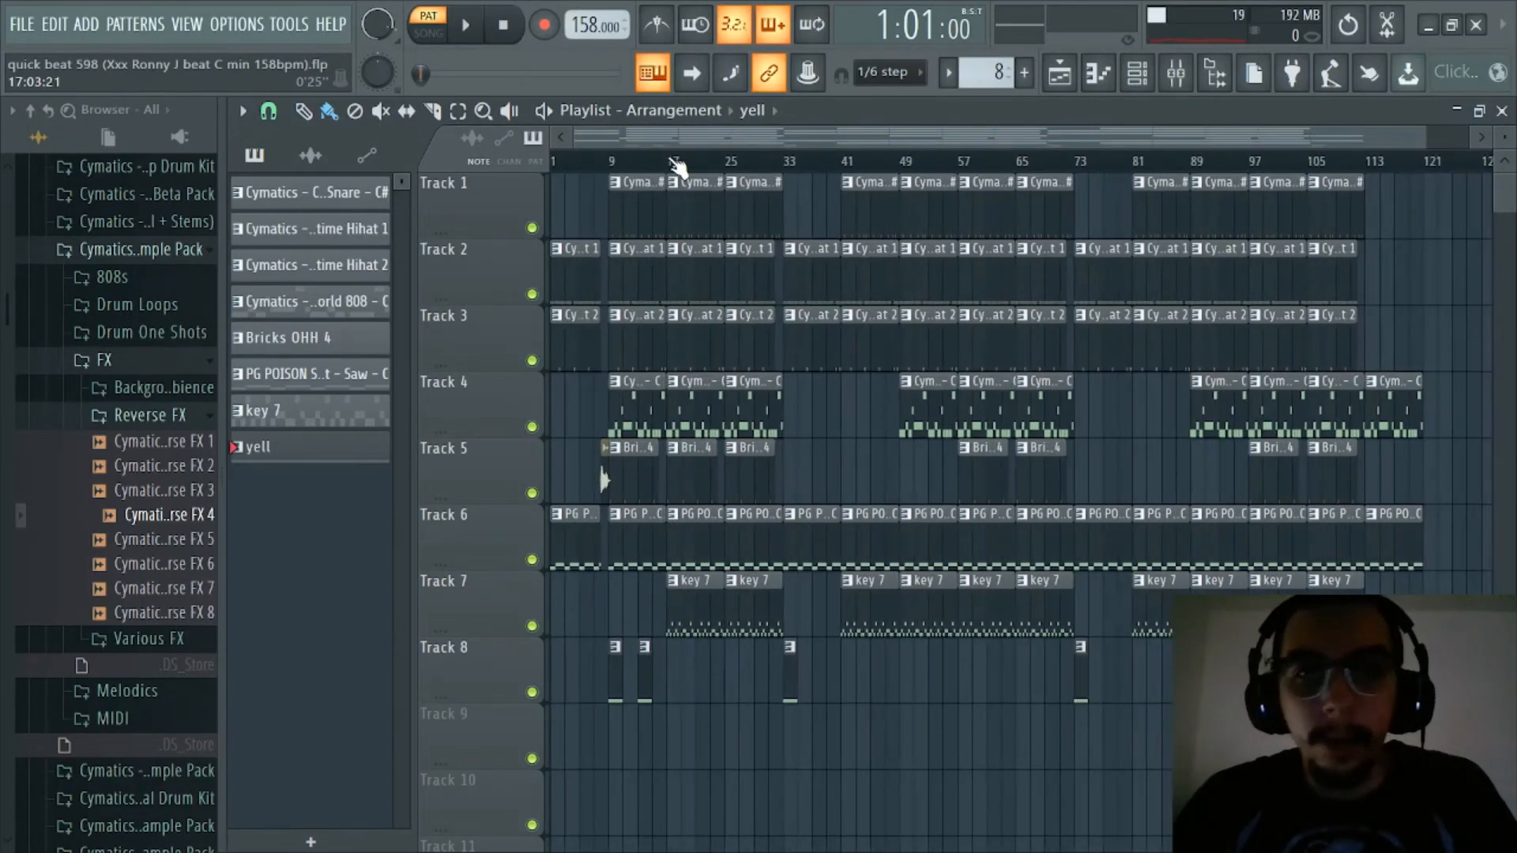
{"action": "scroll", "coordinate": [678, 166], "scroll_direction": "up", "scroll_amount": 3}
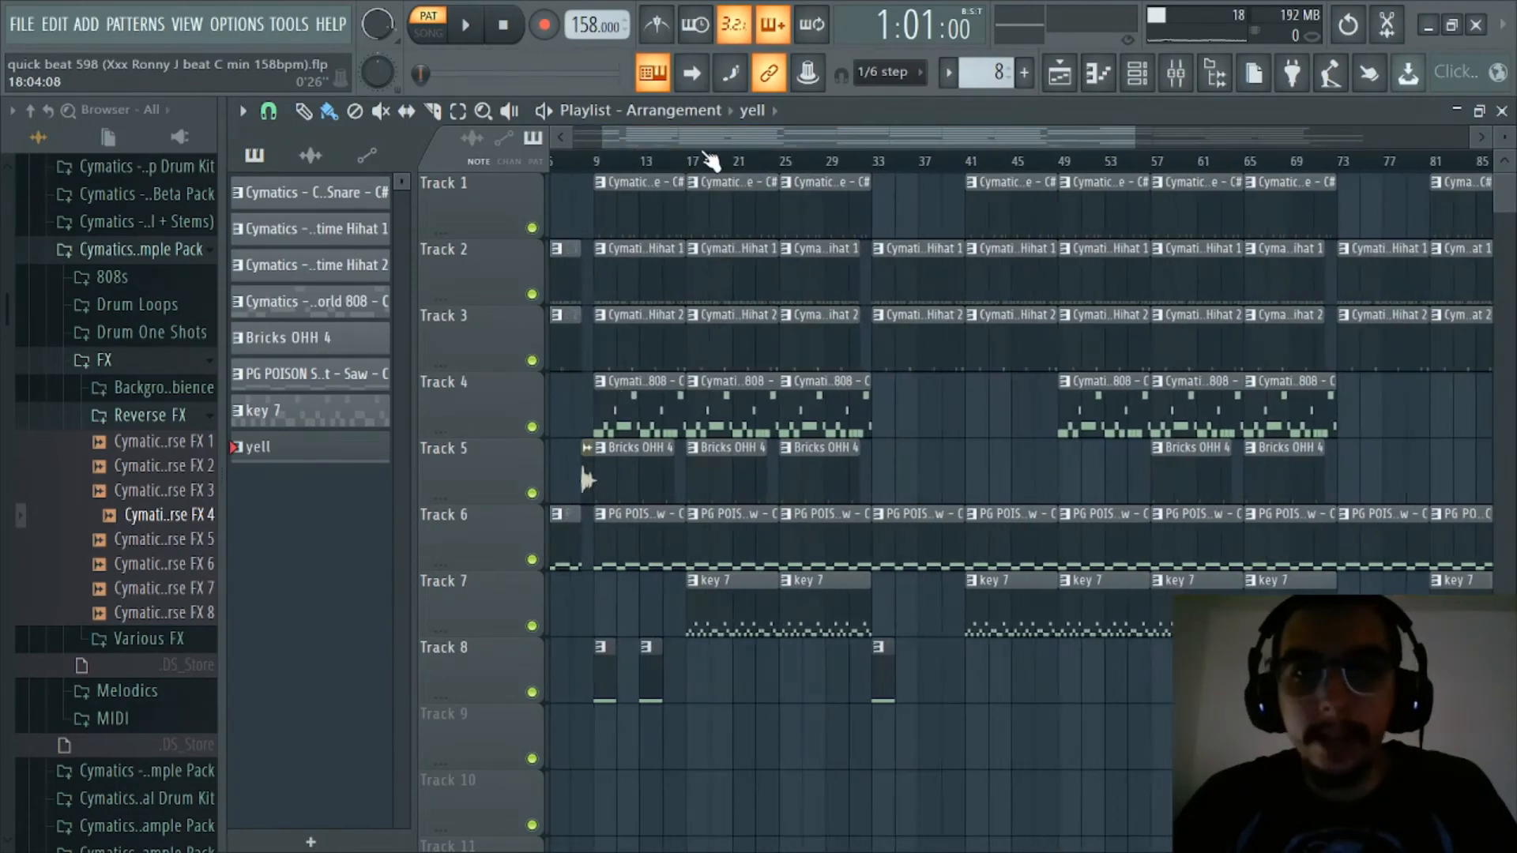
{"action": "scroll", "coordinate": [600, 140], "scroll_direction": "left", "scroll_amount": 2}
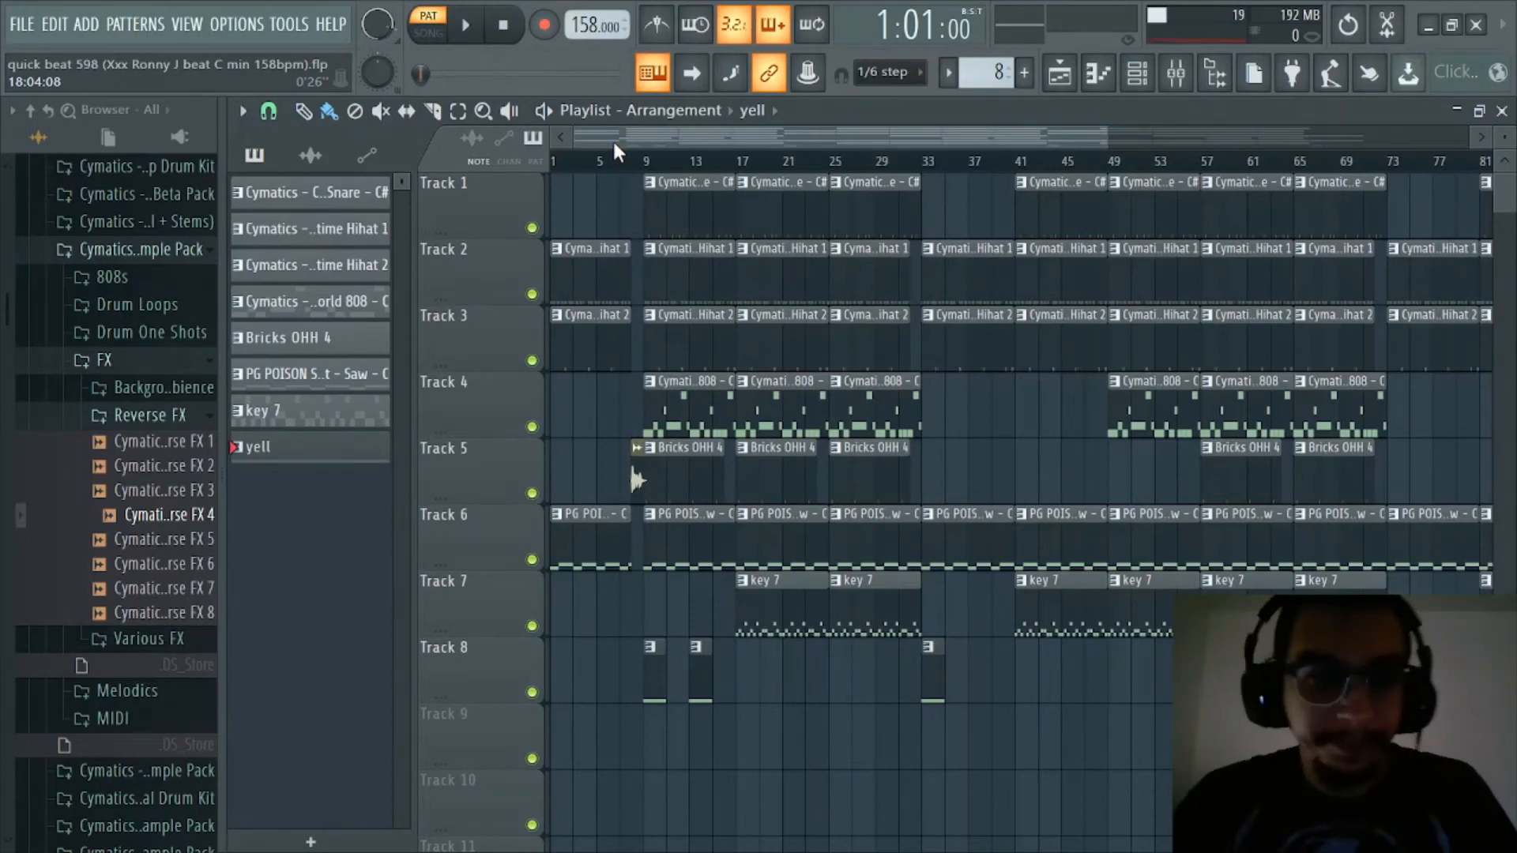
{"action": "scroll", "coordinate": [673, 139], "scroll_direction": "up", "scroll_amount": 2}
{"action": "left_click_drag", "start_coordinate": [673, 138], "coordinate": [597, 135]}
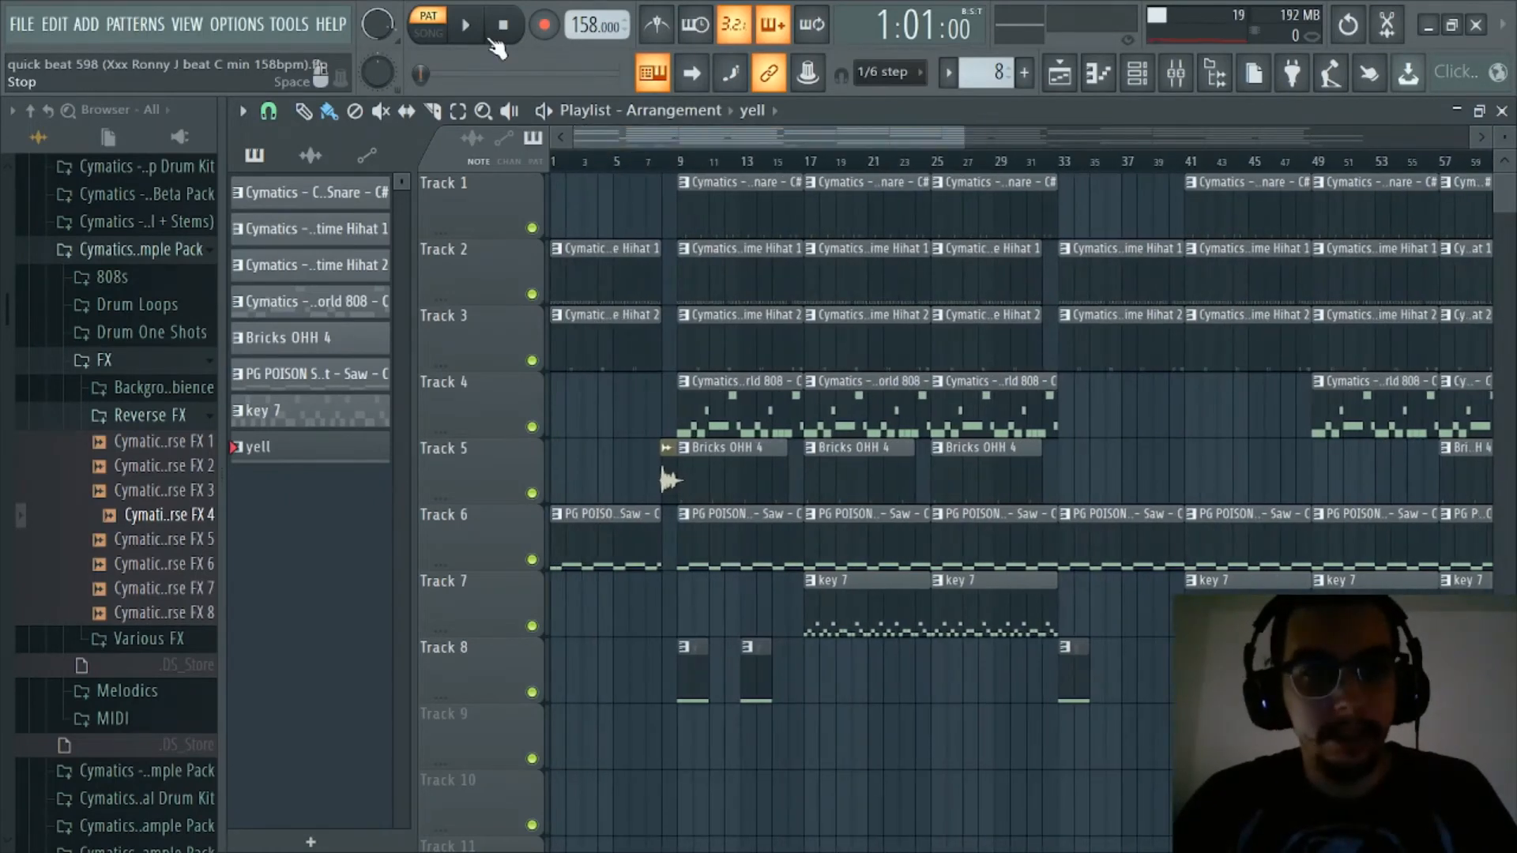
Switch playback from pattern mode to song mode, leaving the mixer and channel rack closed
{"action": "left_click", "coordinate": [1177, 77]}
{"action": "left_click", "coordinate": [1177, 74]}
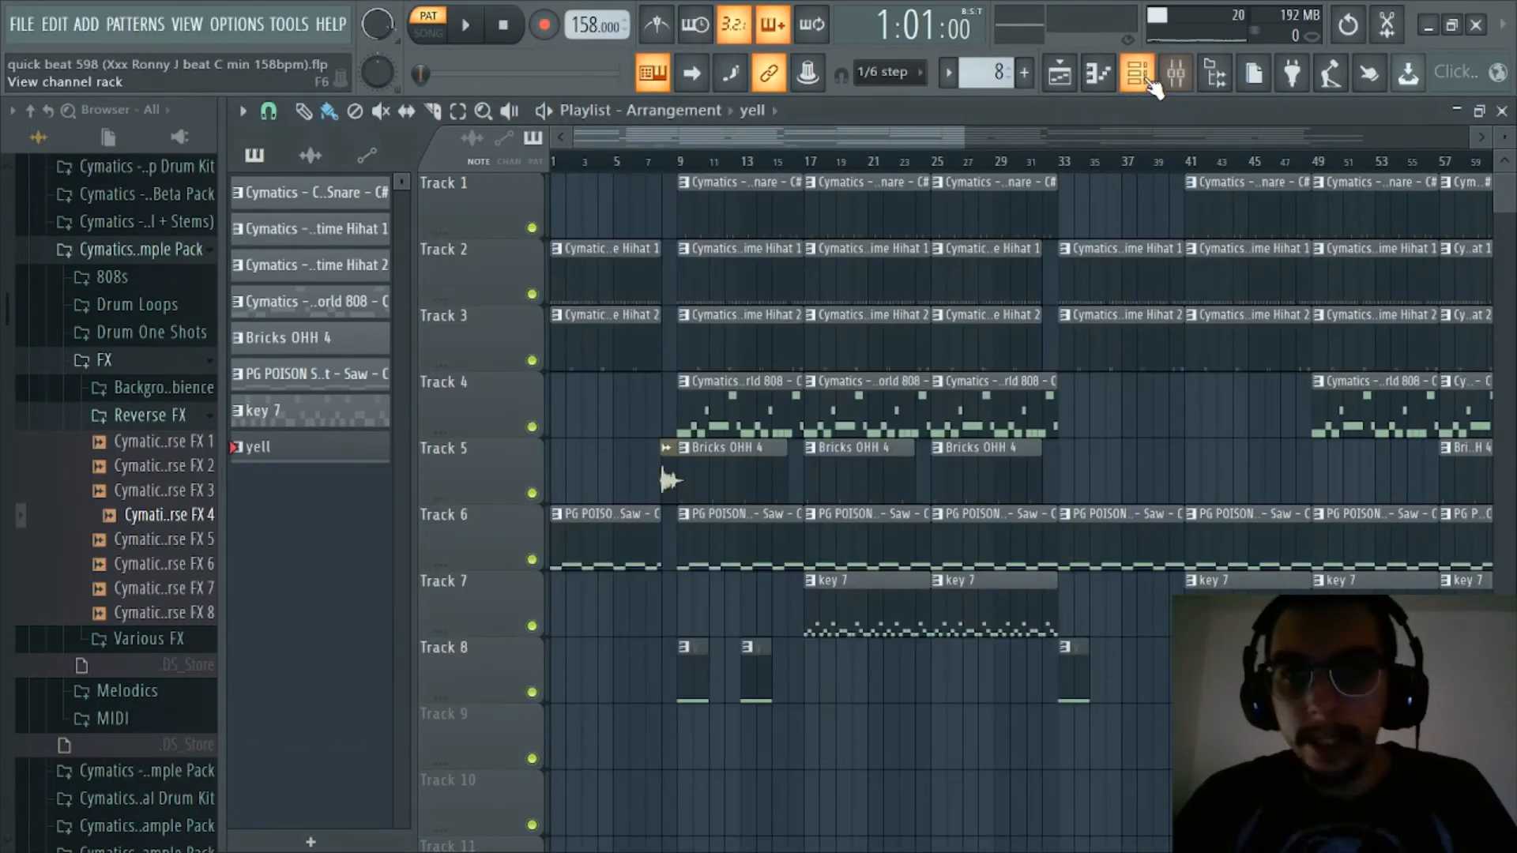
{"action": "left_click", "coordinate": [1138, 75]}
{"action": "left_click", "coordinate": [1137, 74]}
{"action": "left_click", "coordinate": [428, 30]}
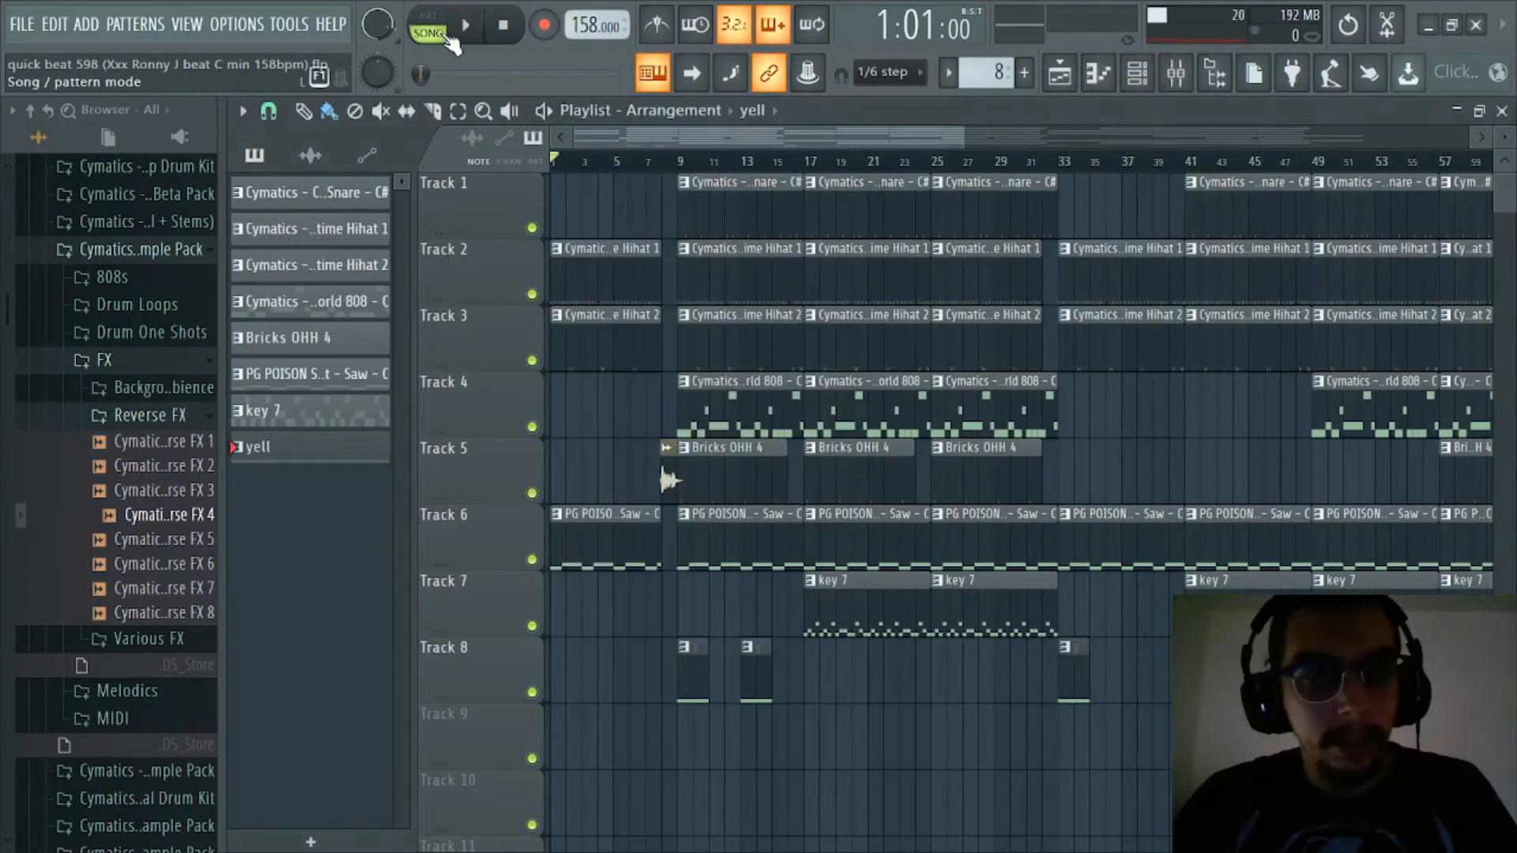
Play the full arrangement from the first bar to the end with all sections in view, stopping playback when it finishes
{"action": "scroll", "coordinate": [715, 167], "scroll_direction": "down", "scroll_amount": 2}
{"action": "scroll", "coordinate": [721, 172], "scroll_direction": "down", "scroll_amount": 2}
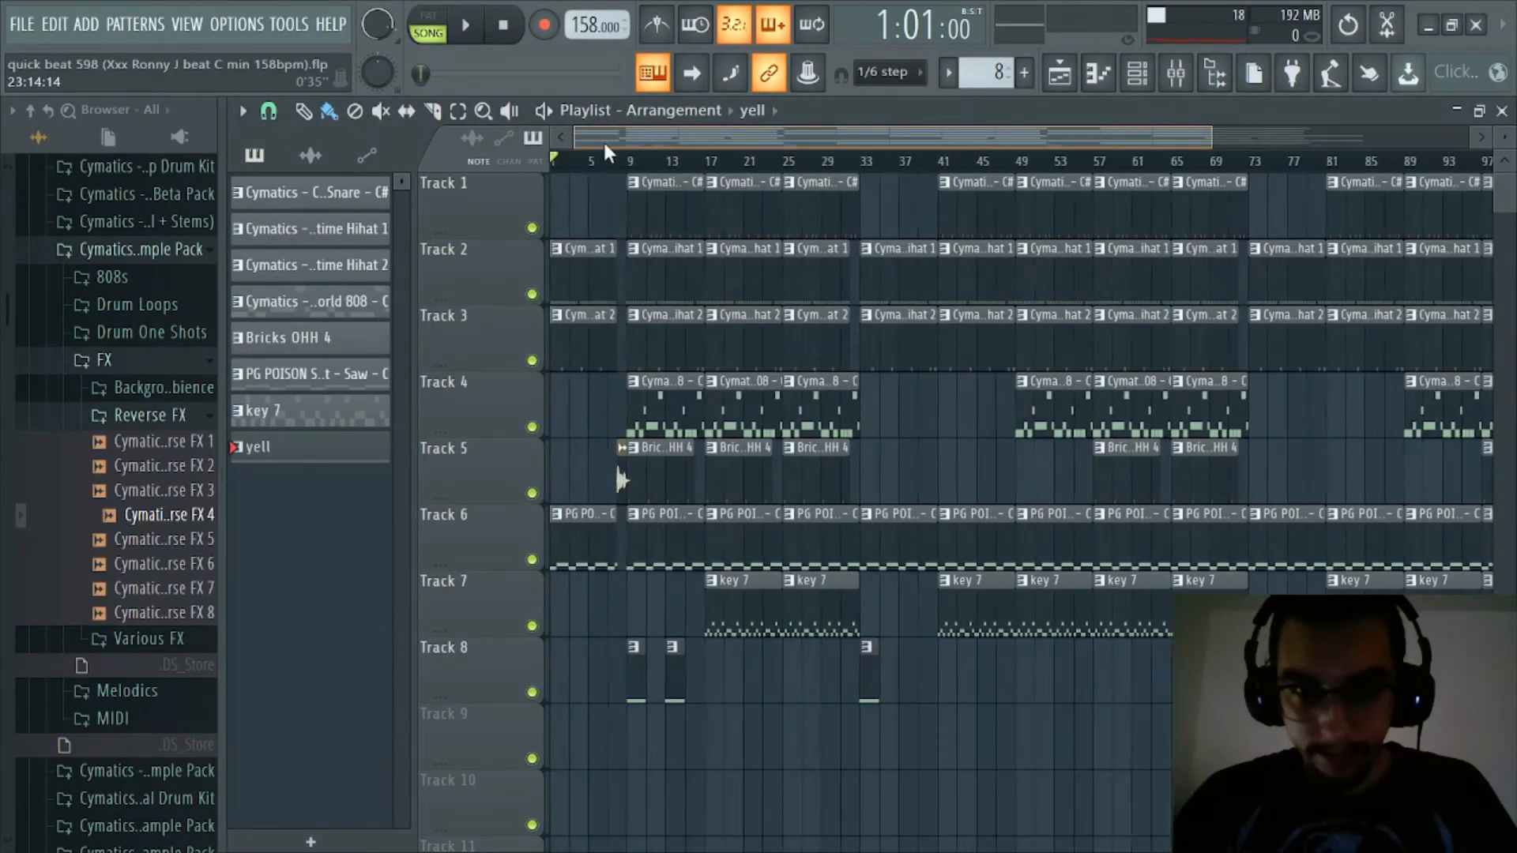
{"action": "scroll", "coordinate": [719, 170], "scroll_direction": "down", "scroll_amount": 3}
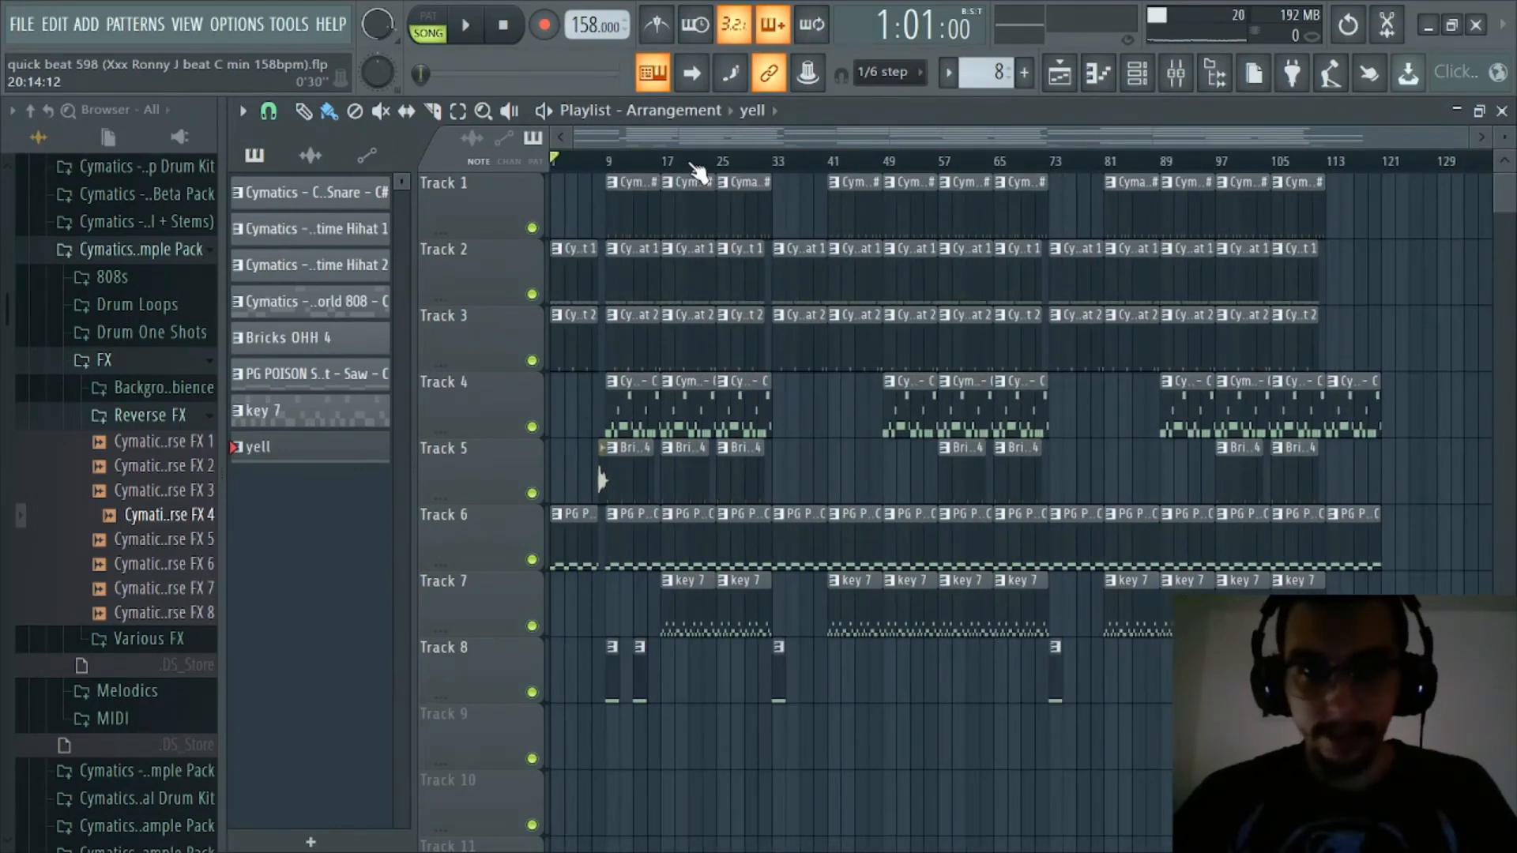
{"action": "scroll", "coordinate": [679, 161], "scroll_direction": "up", "scroll_amount": 1}
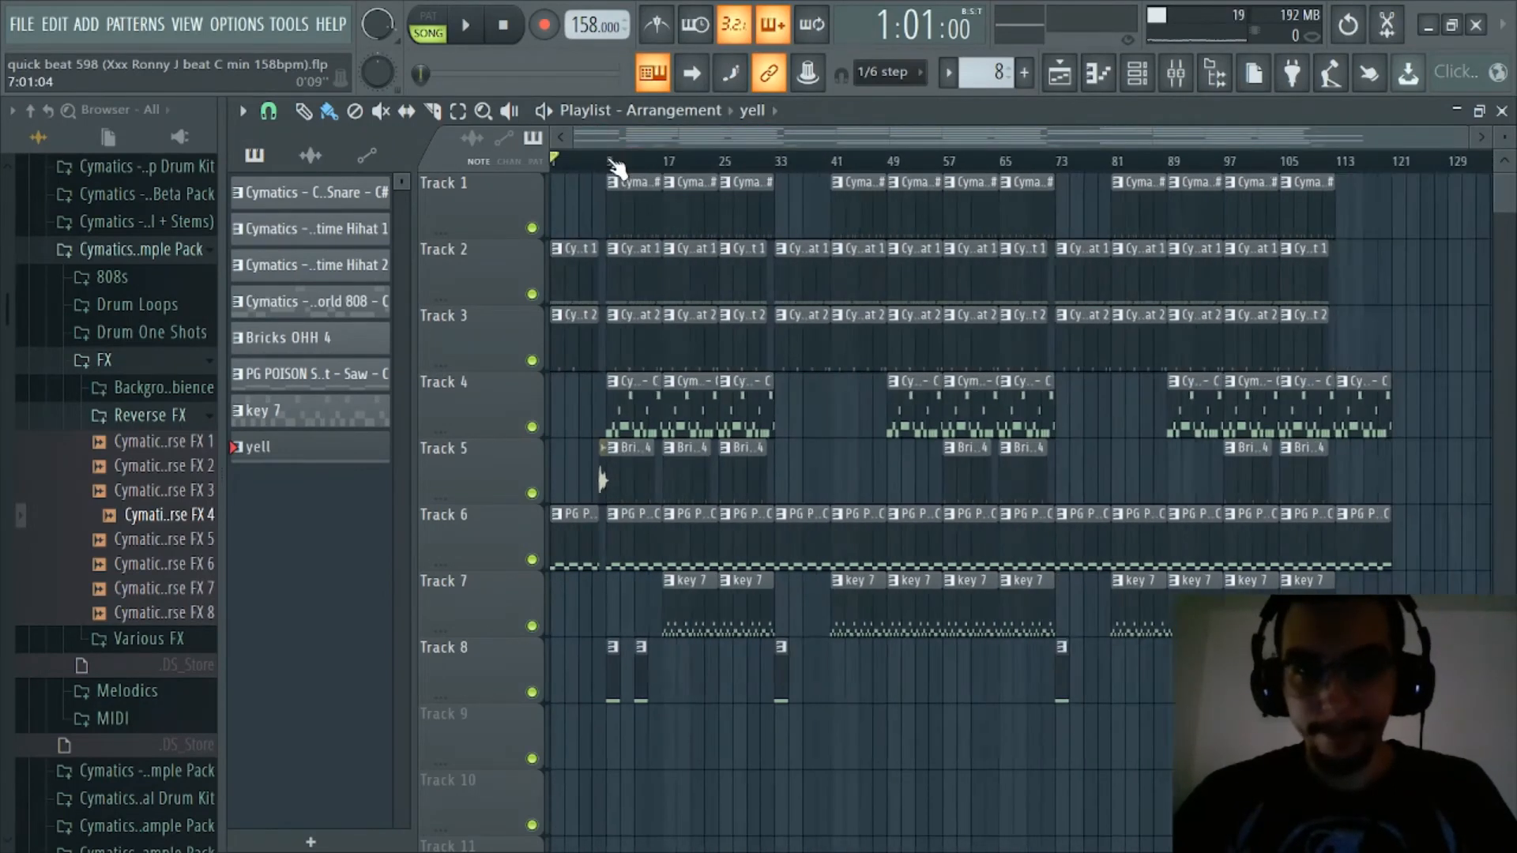
{"action": "scroll", "coordinate": [616, 168], "scroll_direction": "down", "scroll_amount": 1}
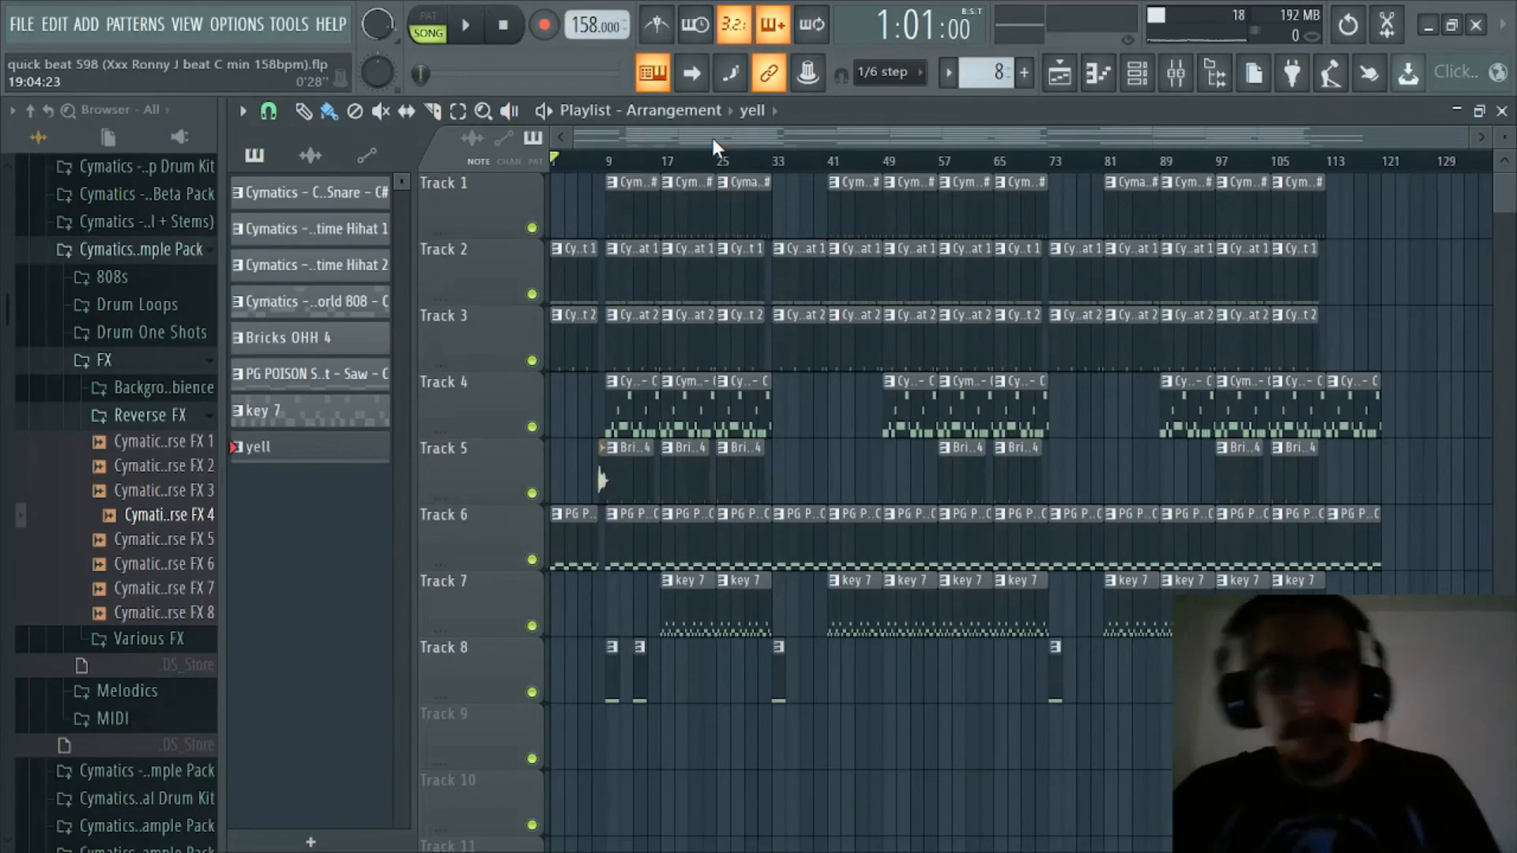
{"action": "key", "text": "space"}
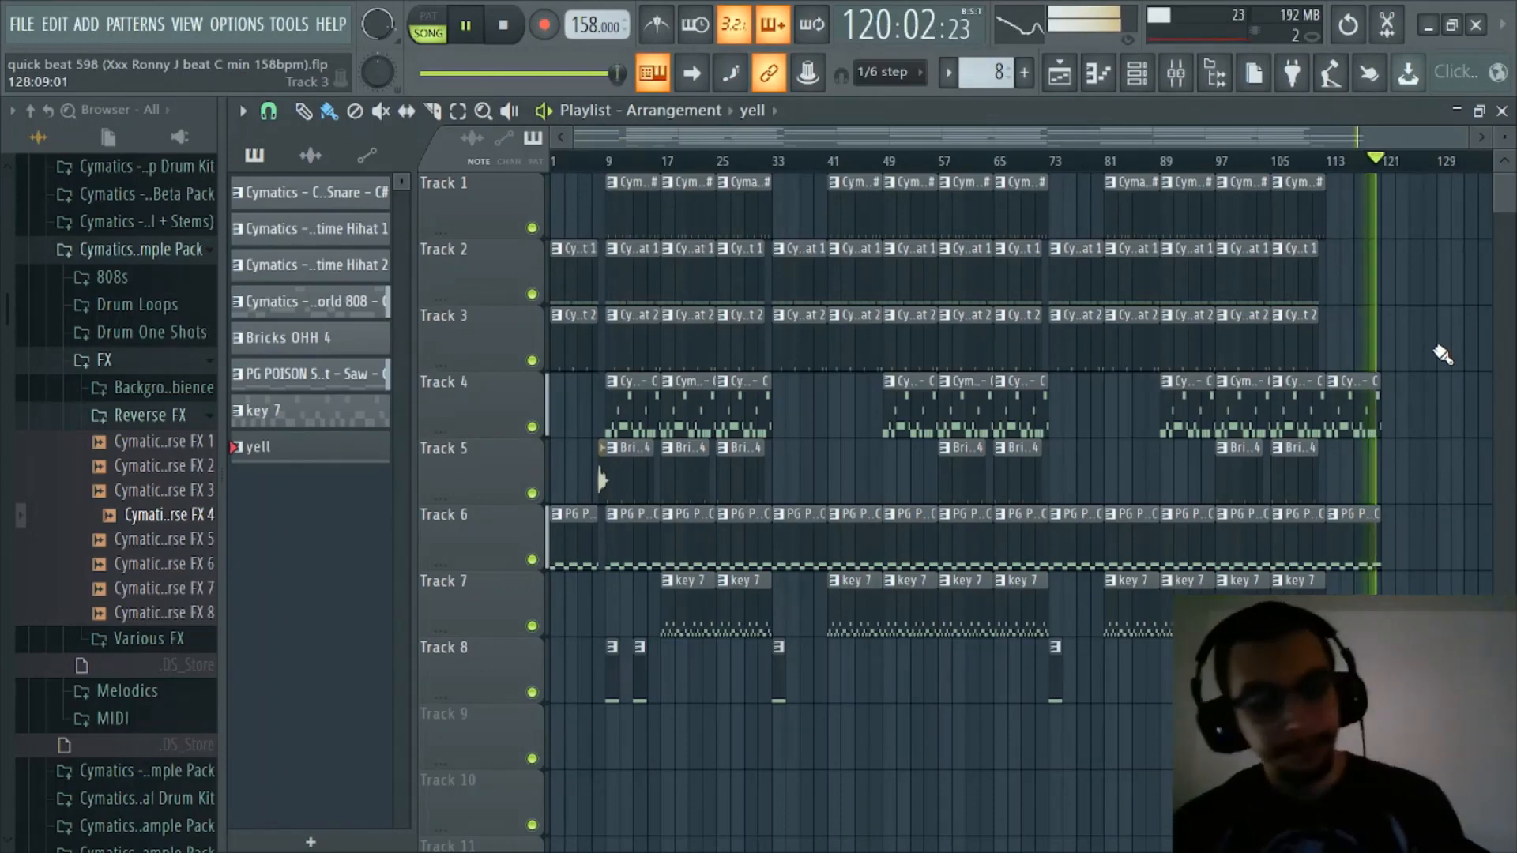
{"action": "key", "text": "space"}
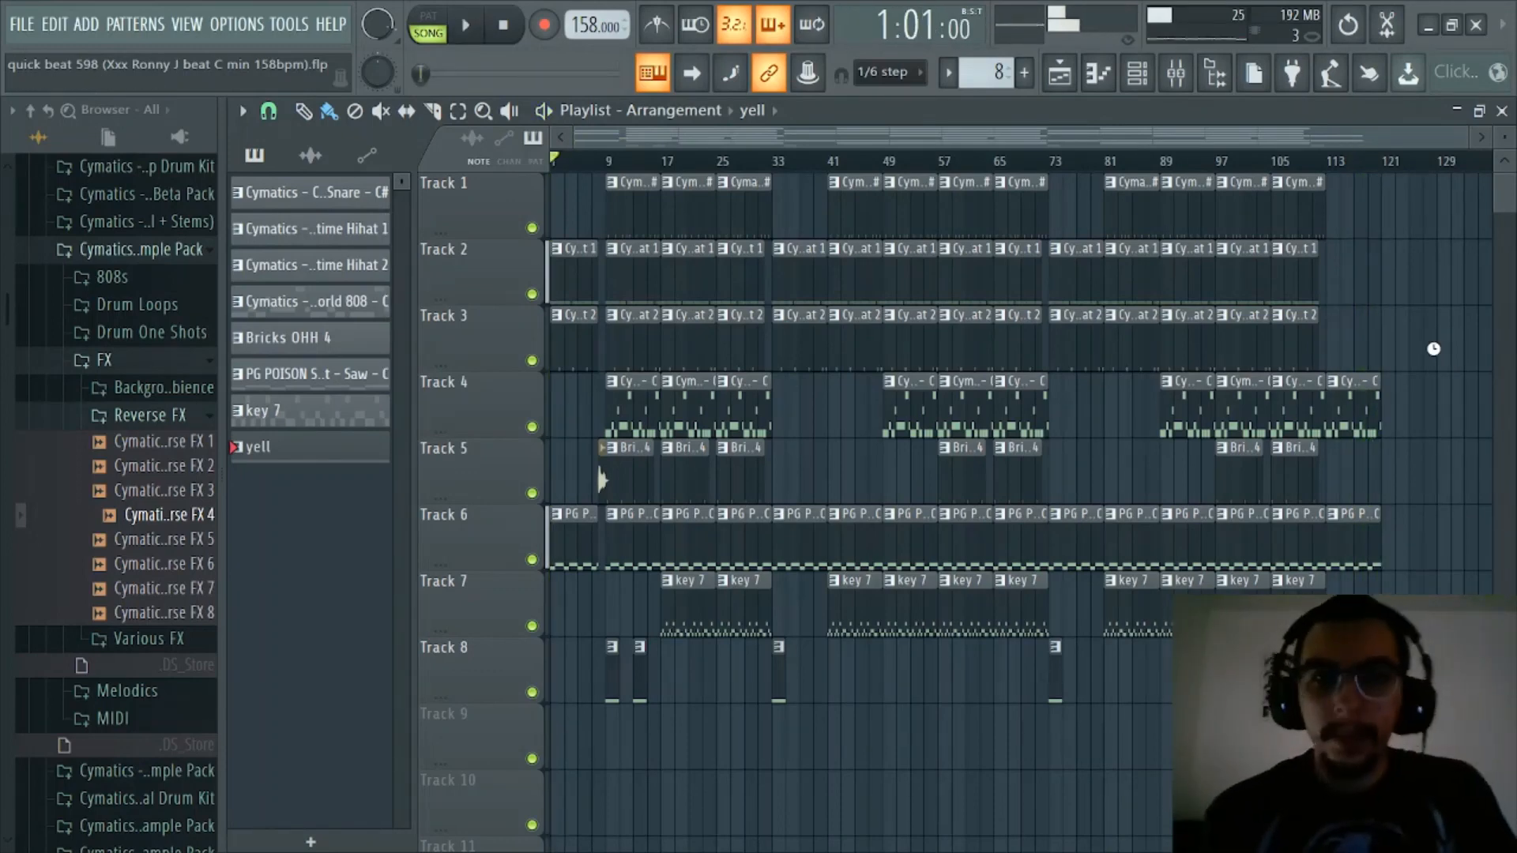